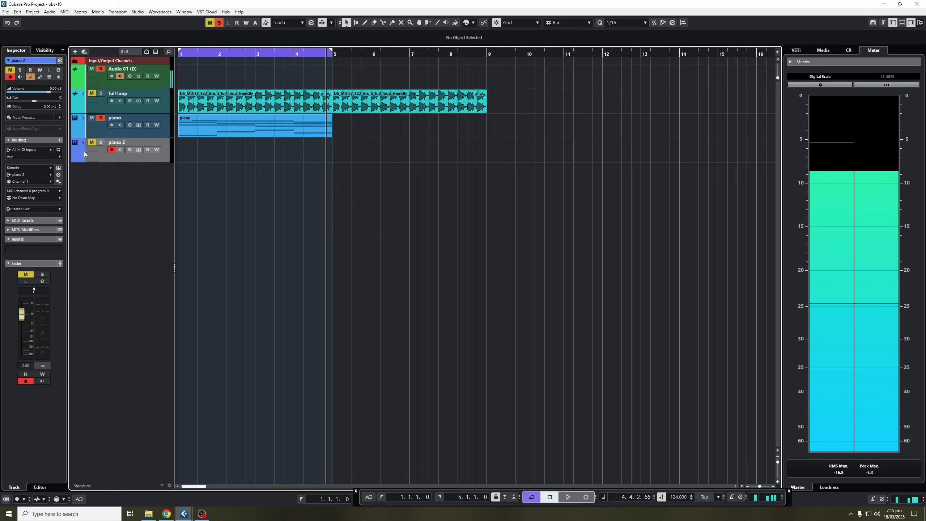
Unmute and solo the piano 2 track and remove the Analog Dreams instrument from its Kontakt rack.
left_click(91, 142)
left_click(100, 143)
left_click(140, 150)
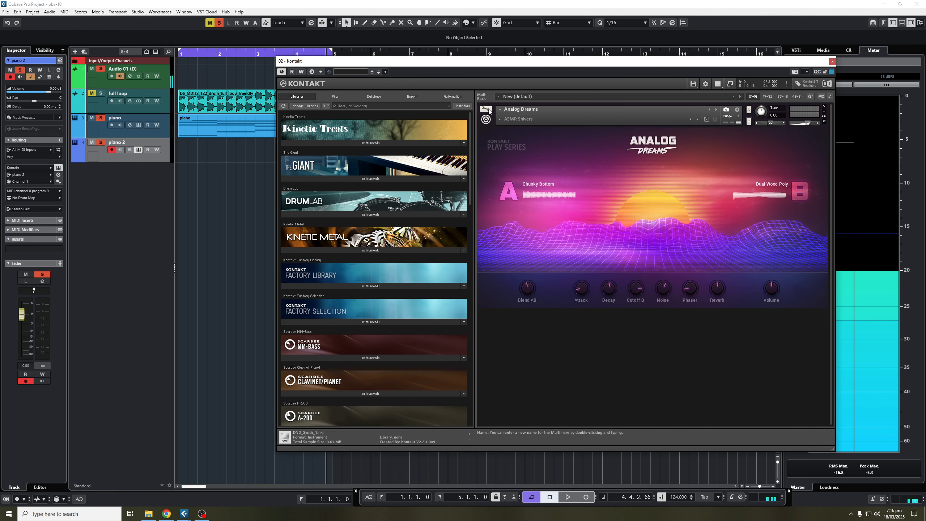
left_click(825, 107)
Load Hybrid Keys.nki from the Play Series Selection library into piano 2's Kontakt.
scroll(372, 369, "down", 5)
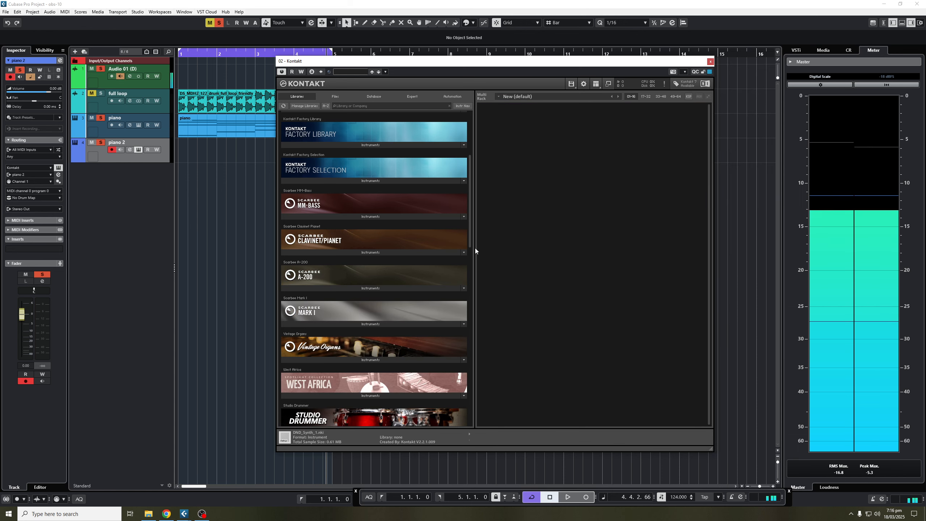
left_click_drag(474, 248, 476, 415)
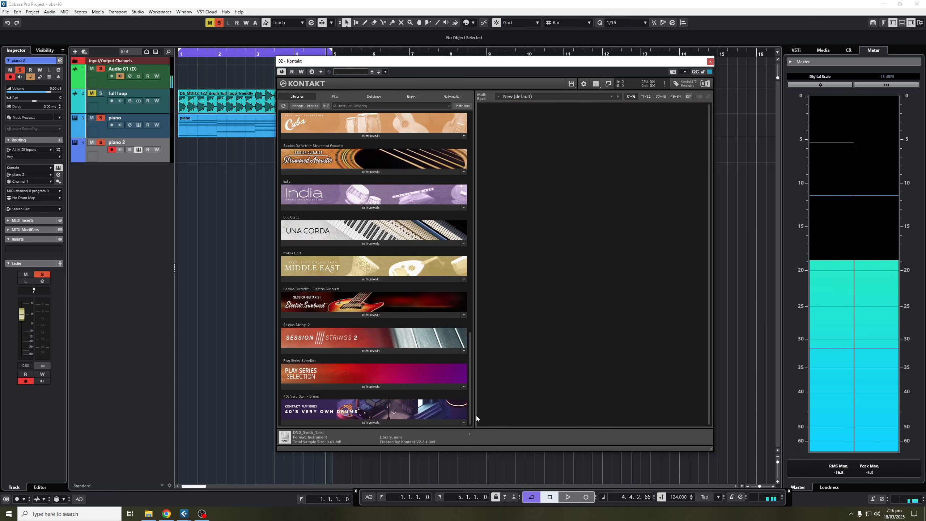
left_click(370, 386)
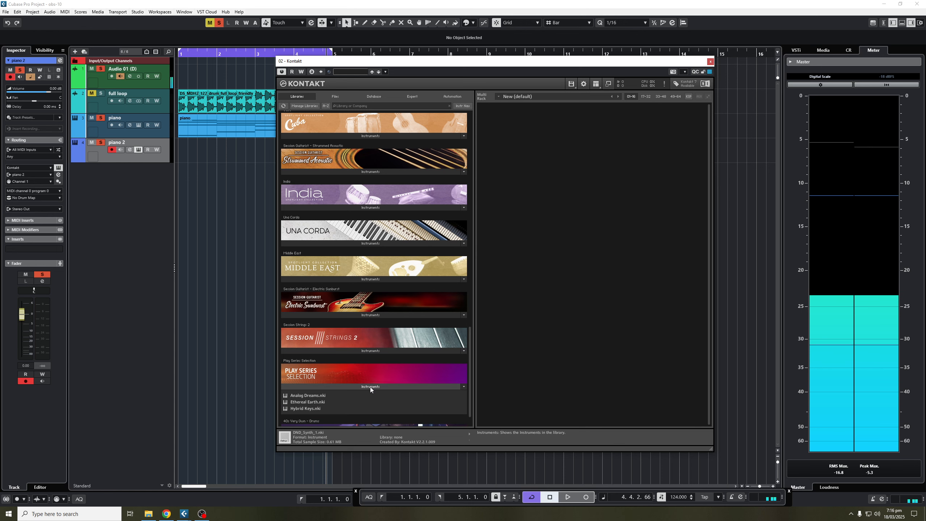
double_click(306, 407)
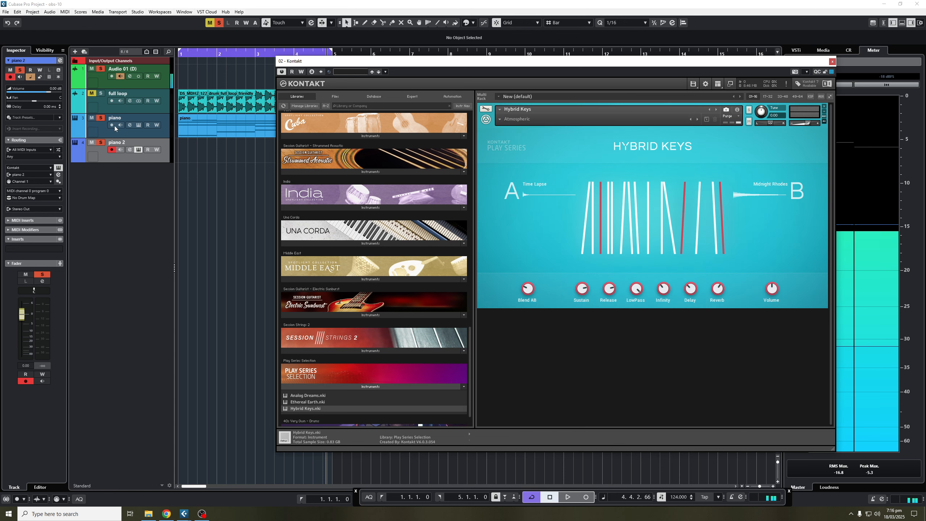
Copy the four-bar piano clip onto the piano 2 track at bar 1 and mute the original piano track.
left_click_drag(538, 61, 678, 94)
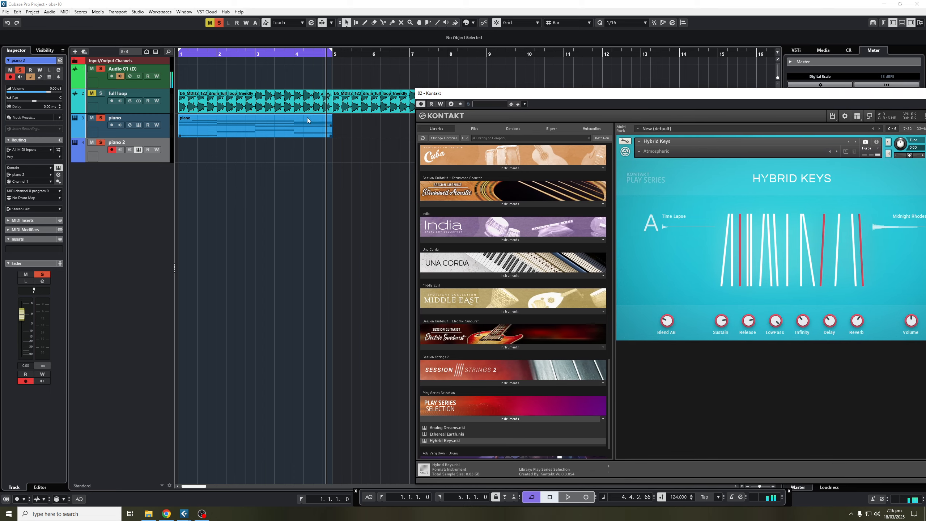
left_click(281, 125)
left_click_drag(295, 131, 294, 156)
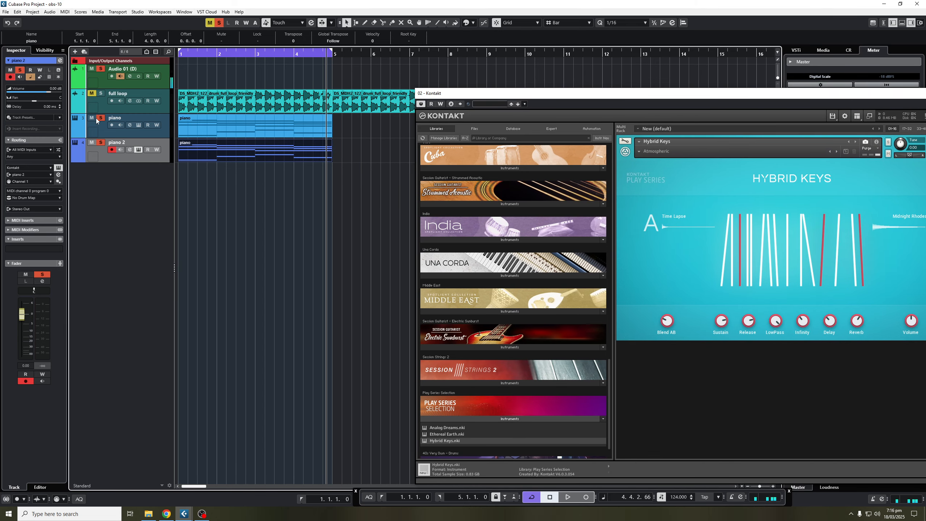
left_click(177, 166)
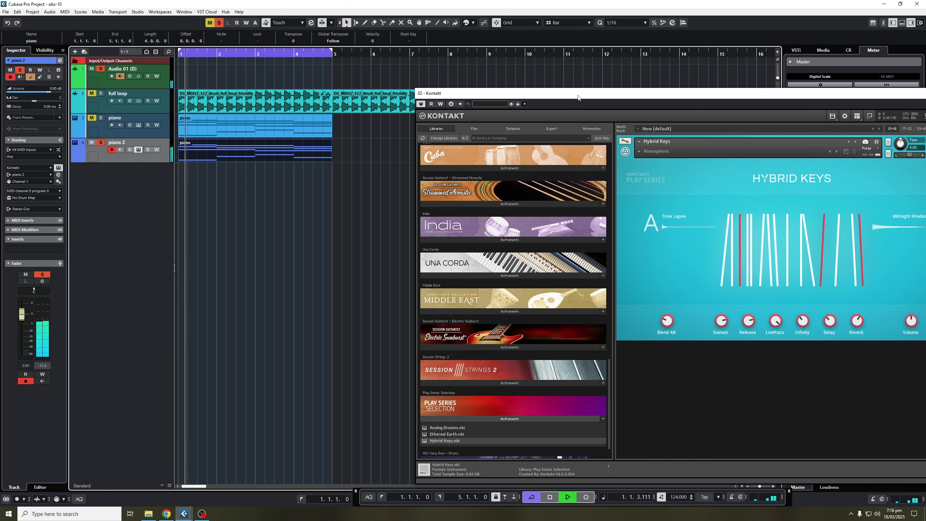
Audition the Hybrid Keys snapshots during playback, load Ambient EP, and close the instrument window.
left_click_drag(579, 93, 537, 96)
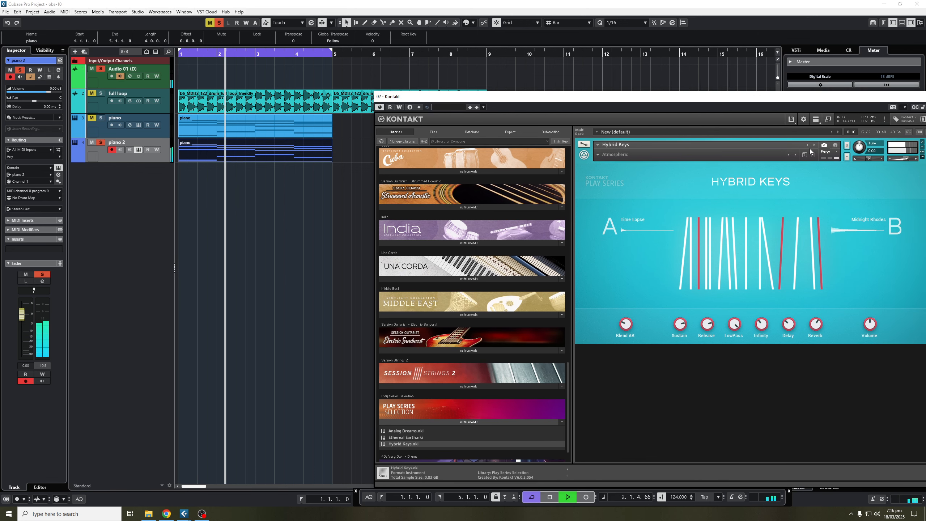
key("space")
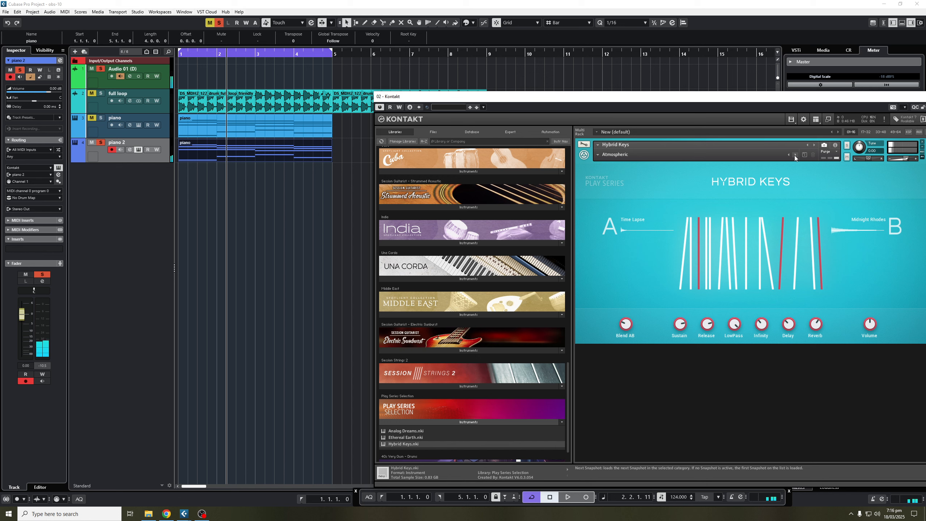
key("space")
left_click(794, 155)
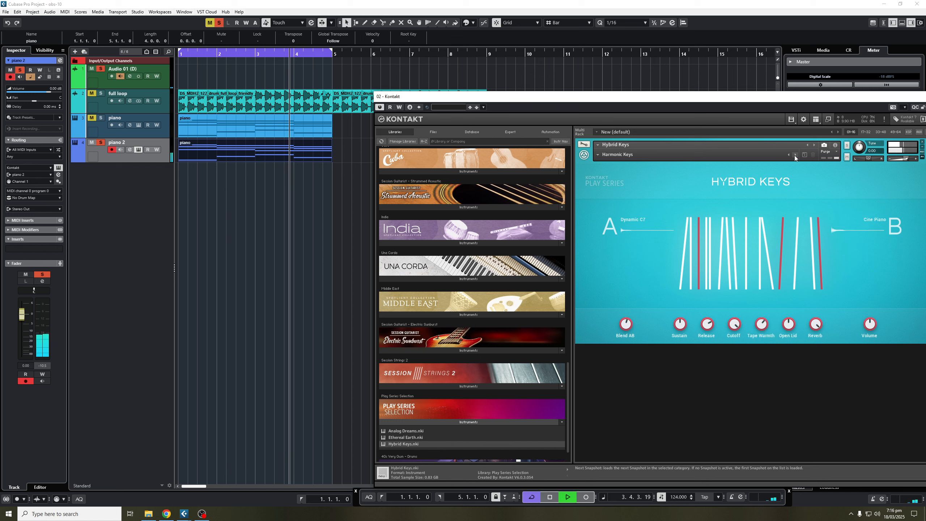
key("space")
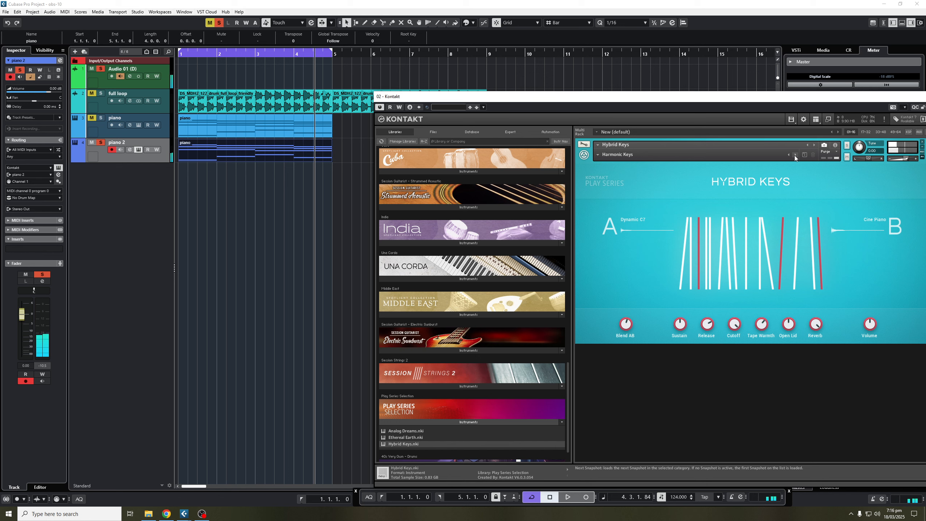
left_click(794, 155)
key("space")
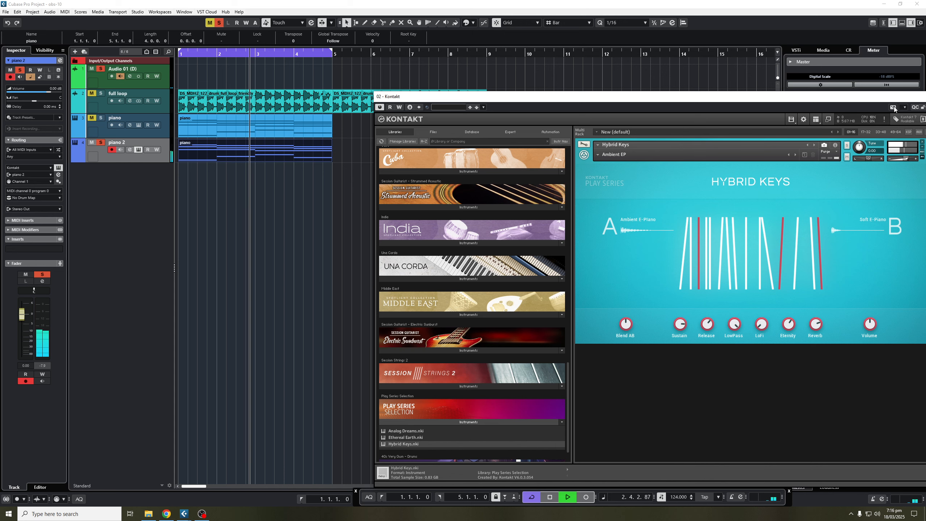
left_click_drag(874, 96, 782, 115)
left_click(837, 115)
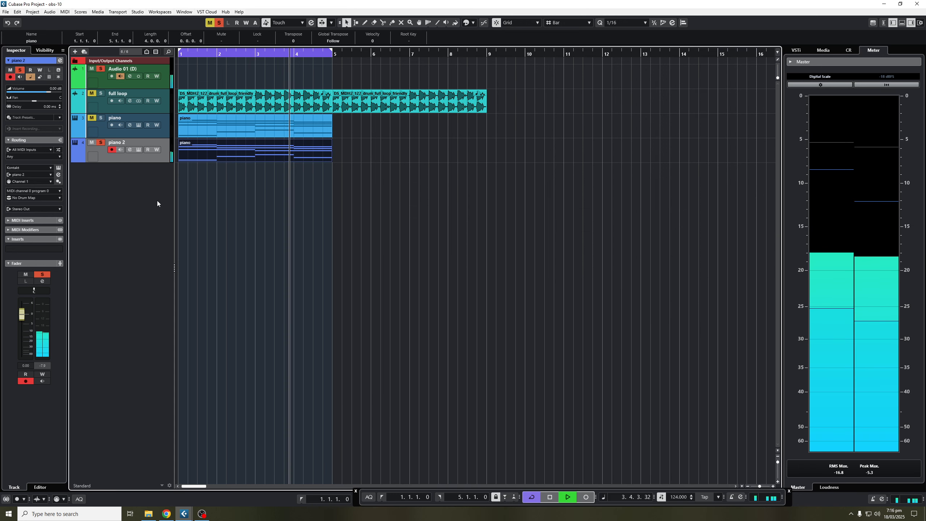
Unmute the piano track and lower the piano 2 track's volume to -8.21 dB while both play.
left_click(91, 118)
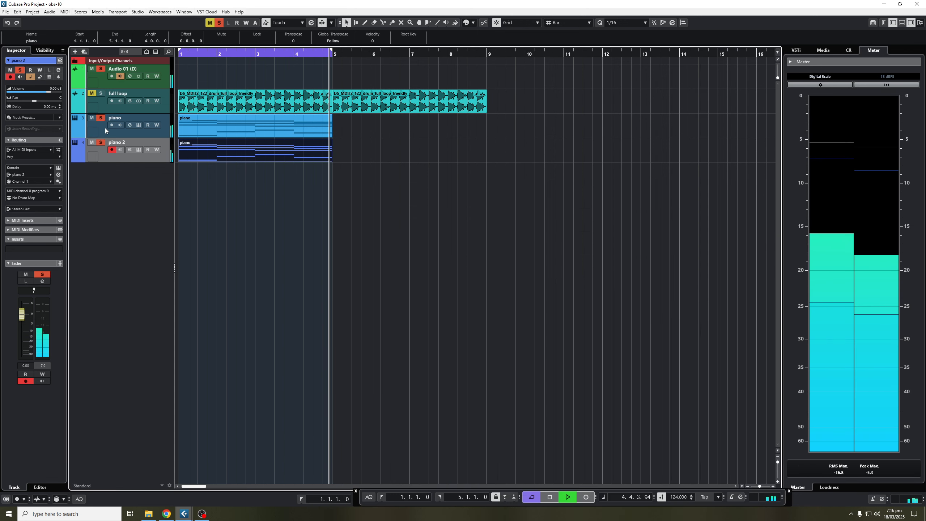
left_click(109, 130)
left_click(139, 160)
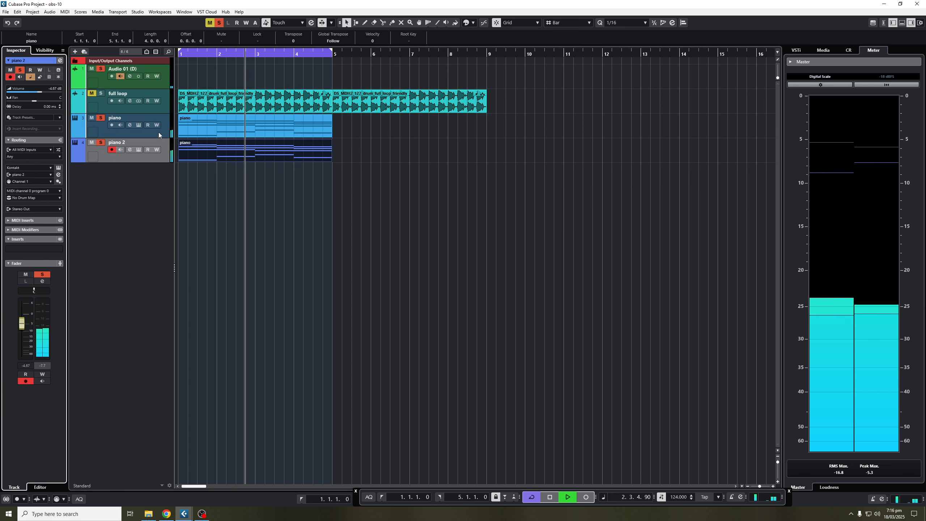
left_click(131, 132)
mouse_move(22, 324)
left_mouse_down()
mouse_move(26, 315)
mouse_move(25, 332)
left_mouse_up()
left_click(132, 154)
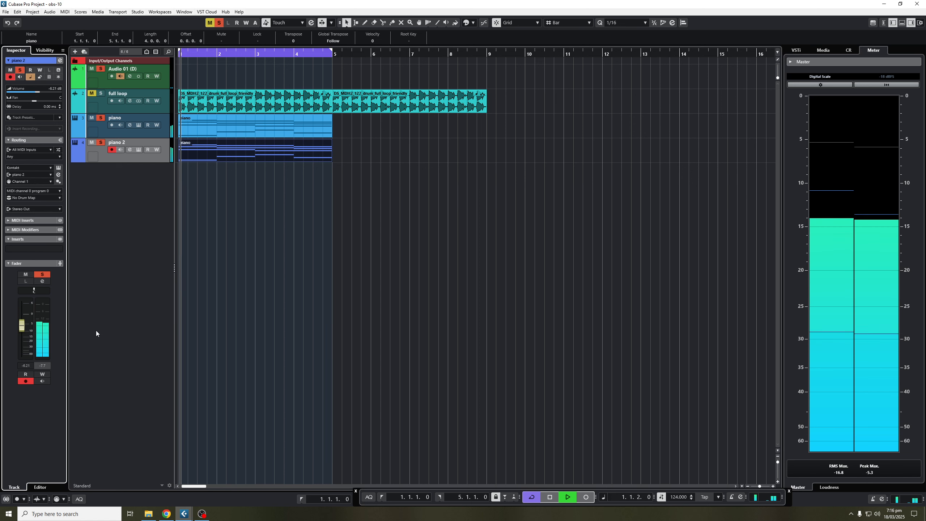
left_click(214, 267)
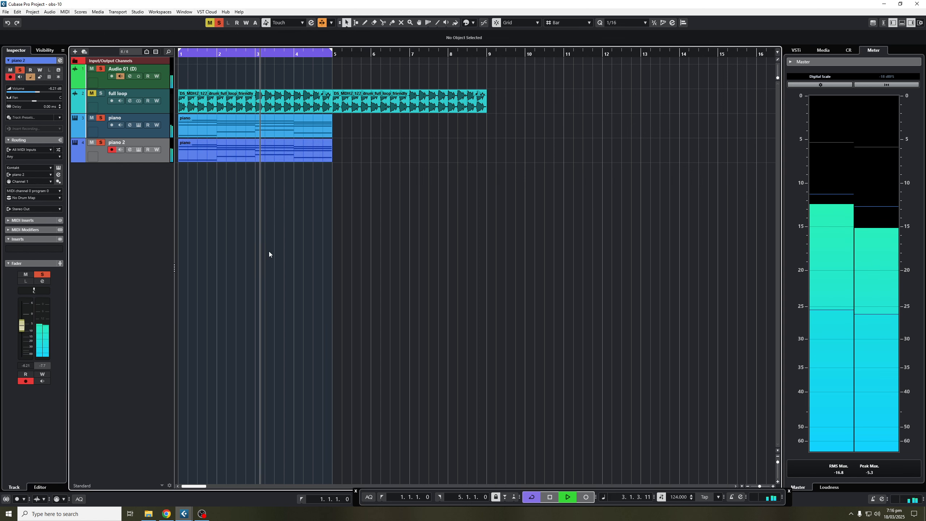
Adjust Sustain and Release in piano 2's Hybrid Keys, keeping LoFi at 0 % and setting Blend AB to 0 % / 100 %.
left_click(139, 150)
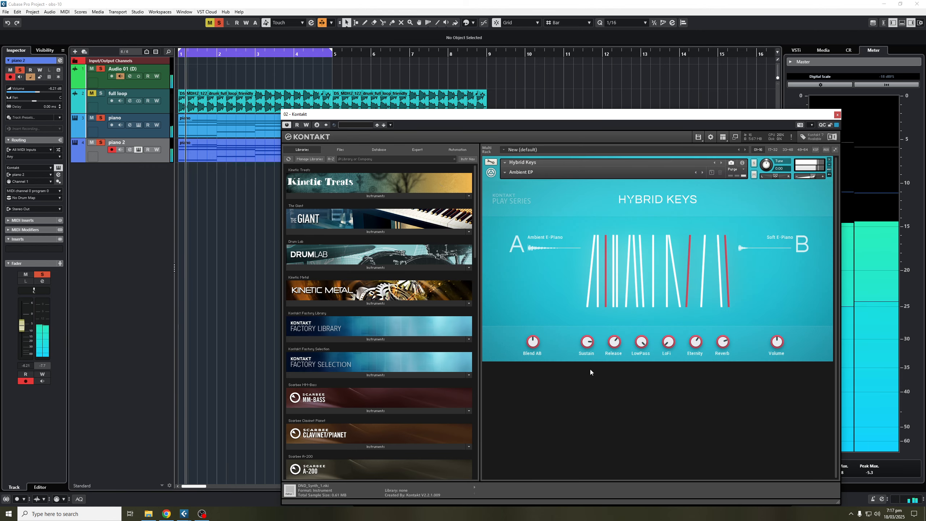
left_click_drag(588, 344, 615, 350)
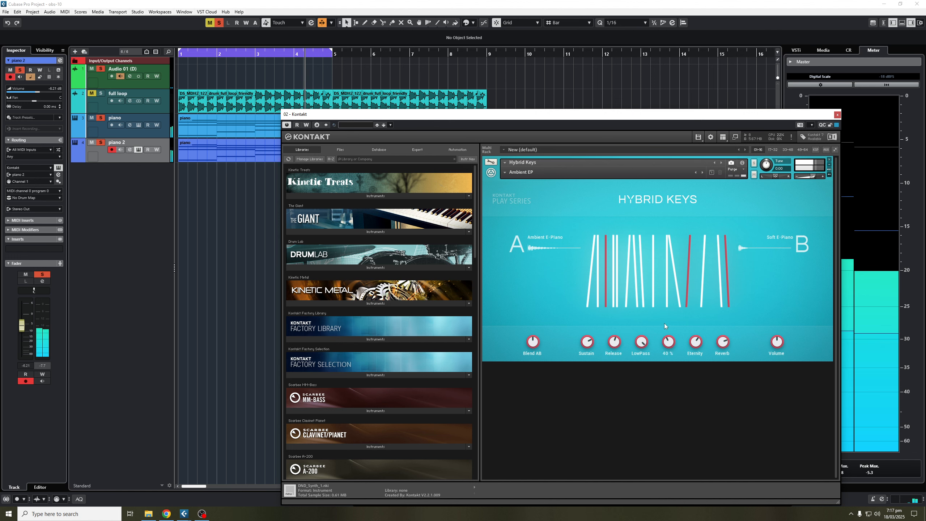
left_click_drag(671, 345, 670, 352)
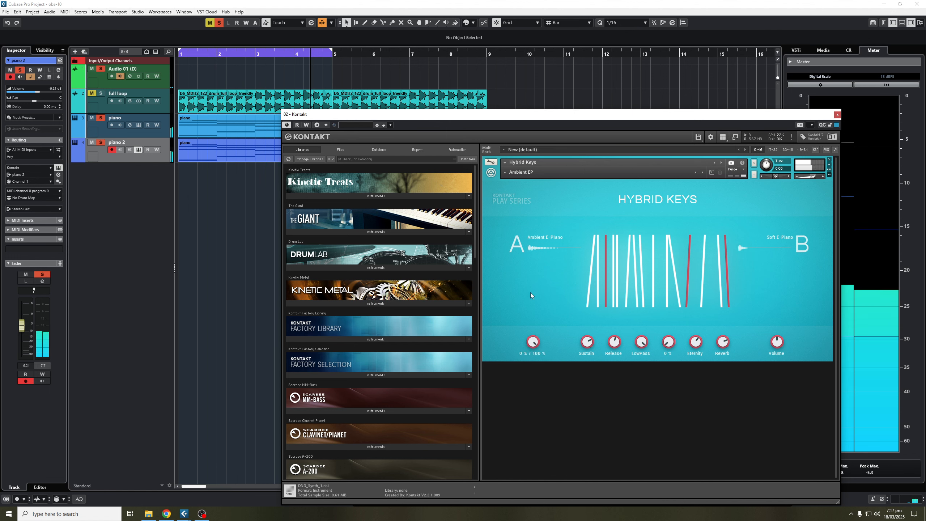
Audition Blend AB at its opposite extreme with the piano track muted, and restore the blend and the piano track.
left_click(100, 118)
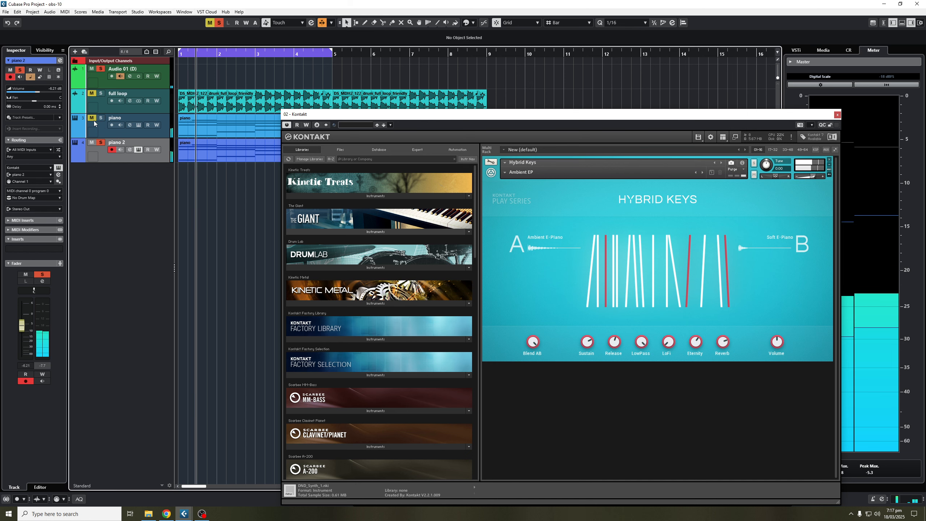
left_click_drag(536, 342, 542, 407)
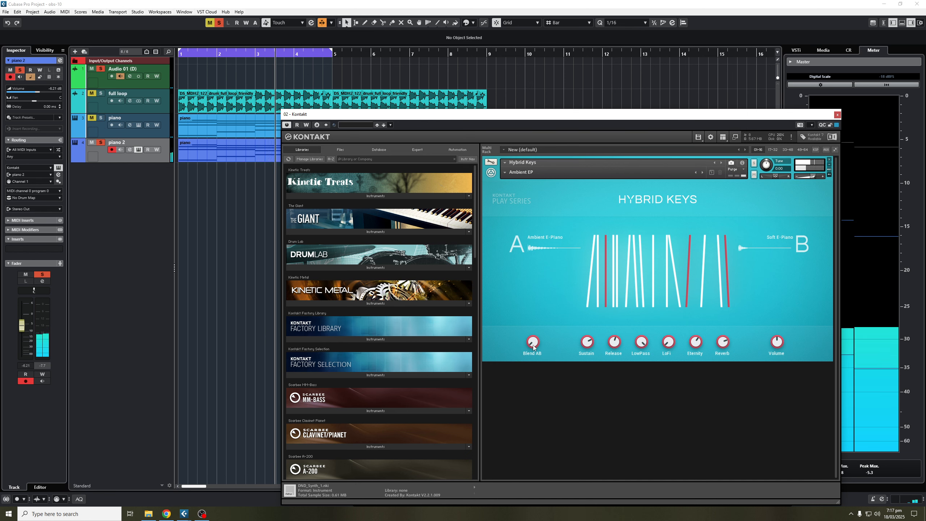
left_click(91, 118)
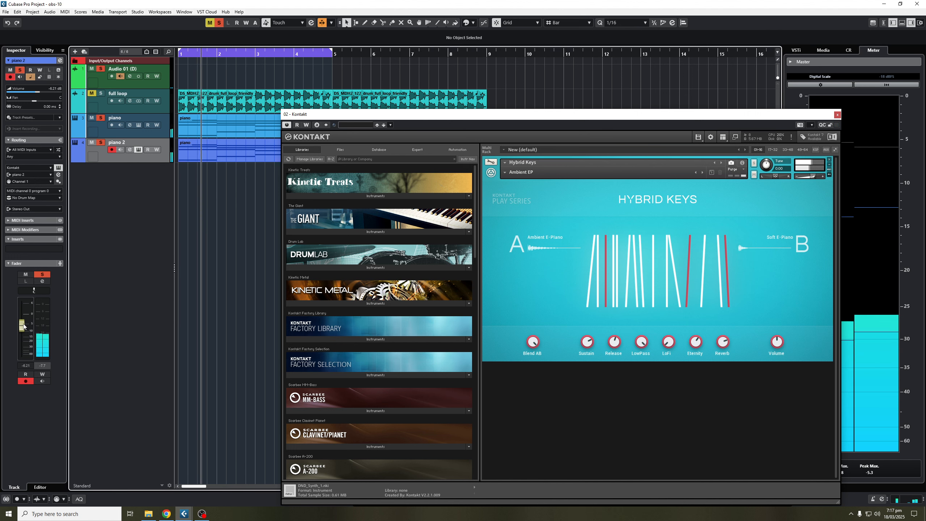
Set the piano 2 track's volume to -4.43 dB, close its instrument window, and stop playback.
left_click_drag(23, 326, 23, 322)
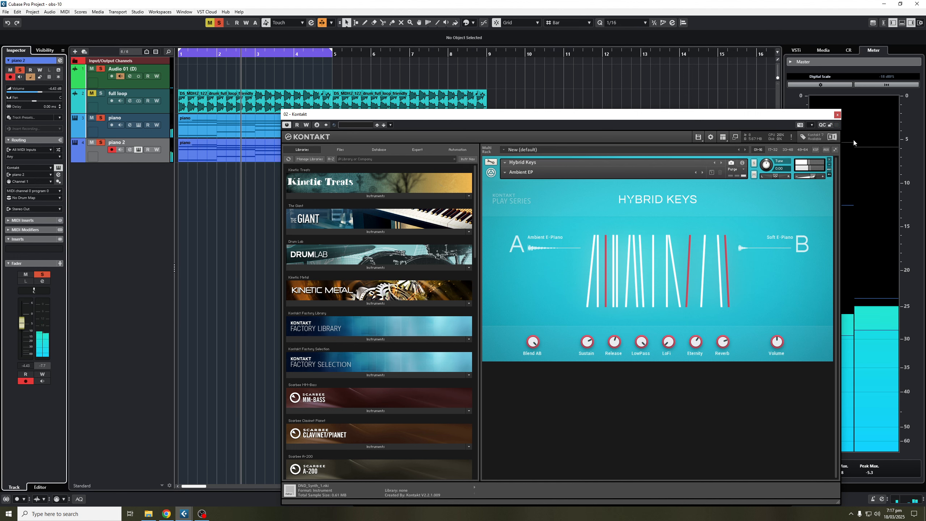
left_click(837, 115)
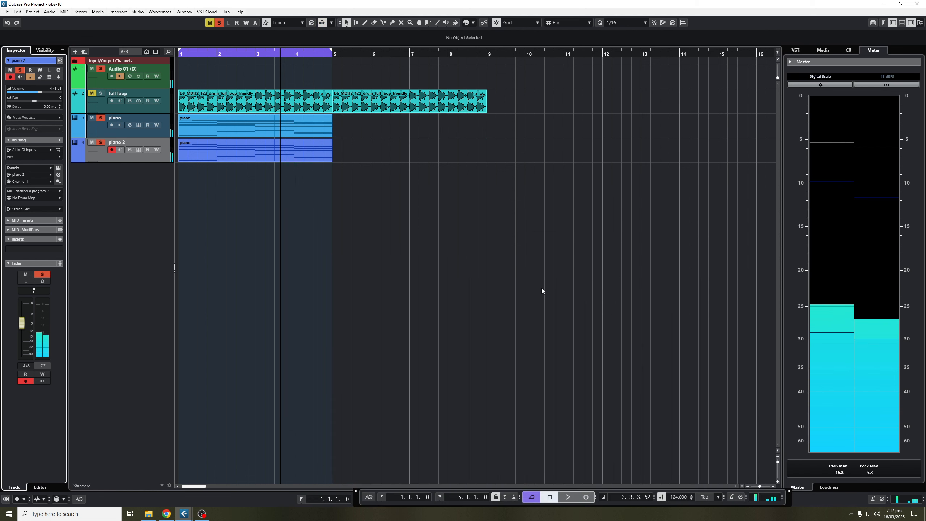
left_click(539, 268)
Open the audio mixdown export and add the piano and piano 2 channels using multiple channel selection.
left_click(274, 131)
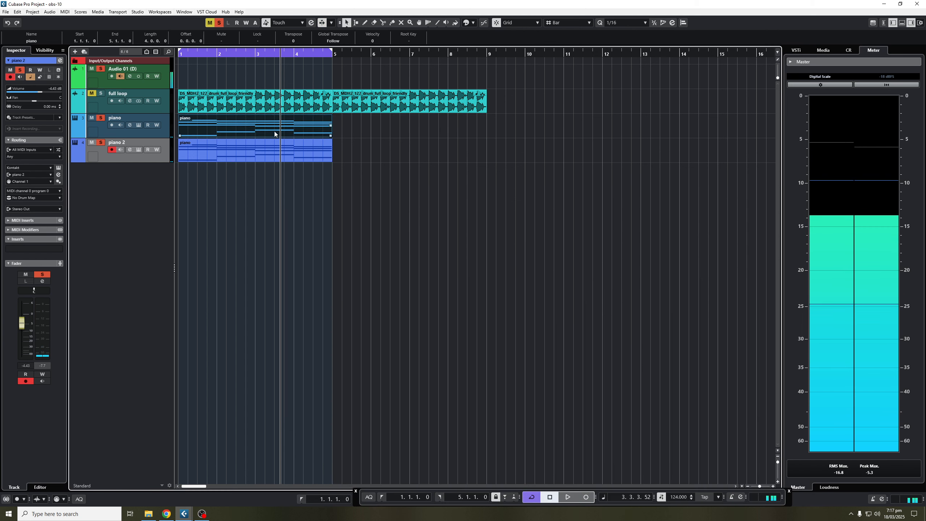
left_click(5, 12)
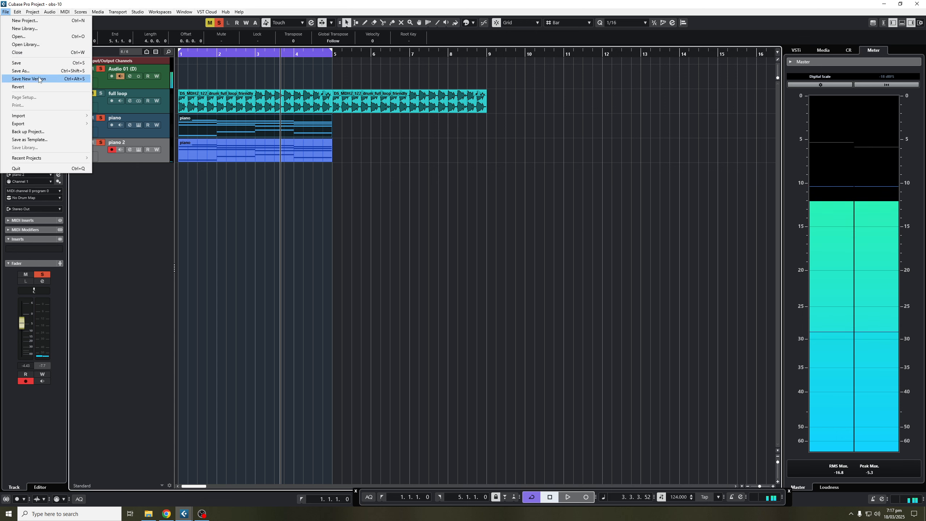
mouse_move(46, 125)
left_click(109, 123)
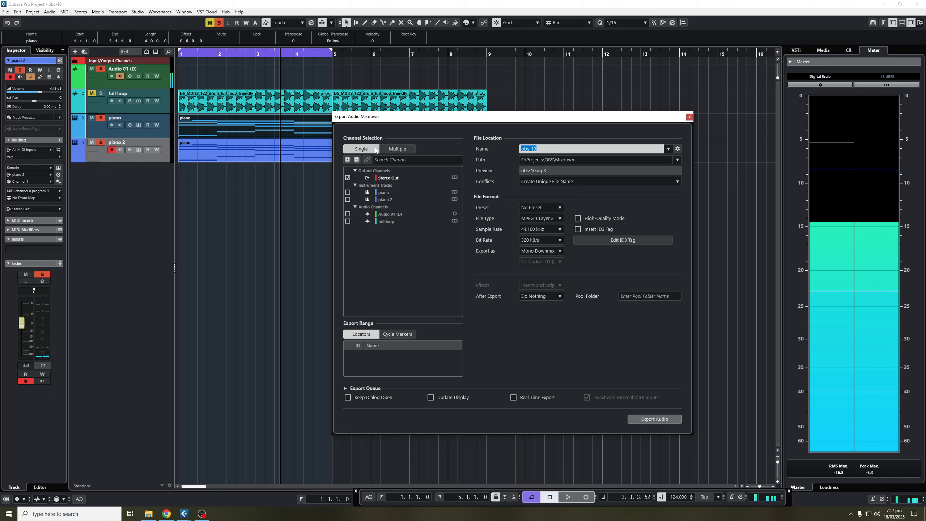
left_click(401, 149)
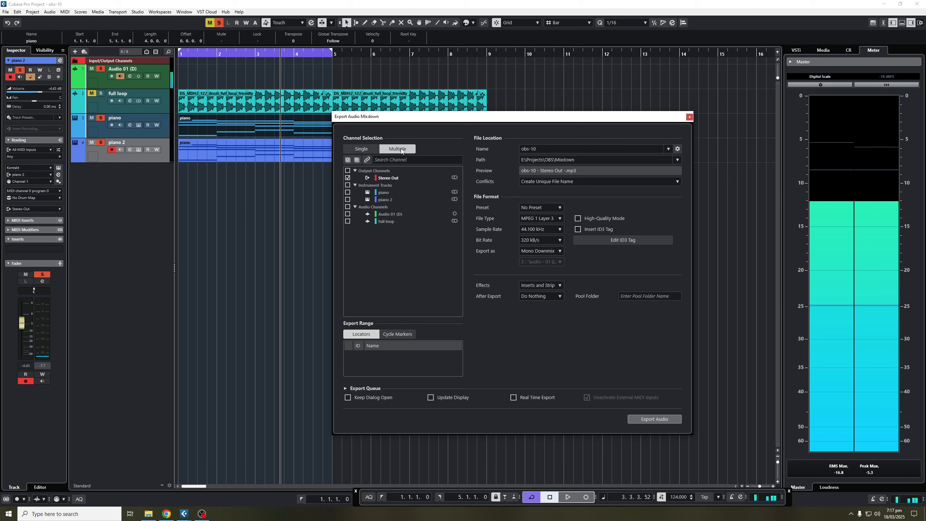
left_click(348, 191)
left_click(348, 200)
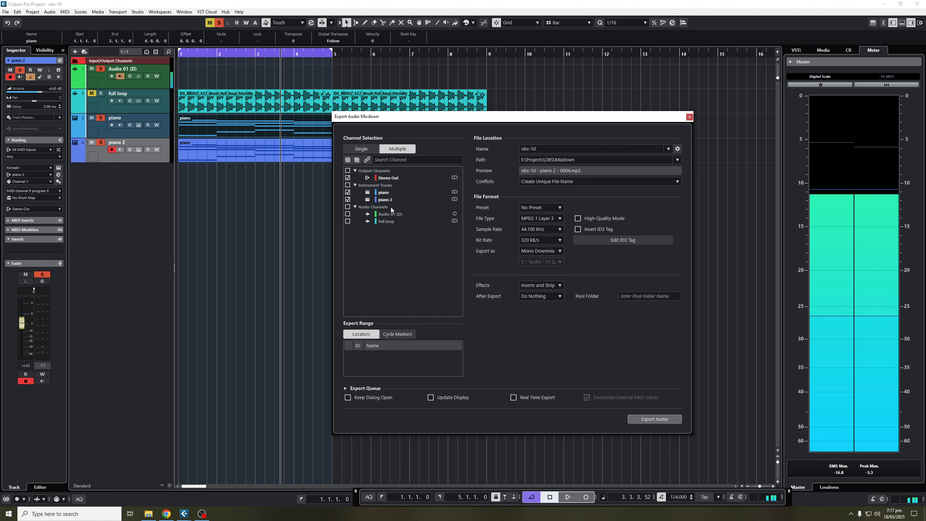
Set the mixdown to create audio tracks after export and name the file piano.
left_click(554, 296)
left_click(583, 340)
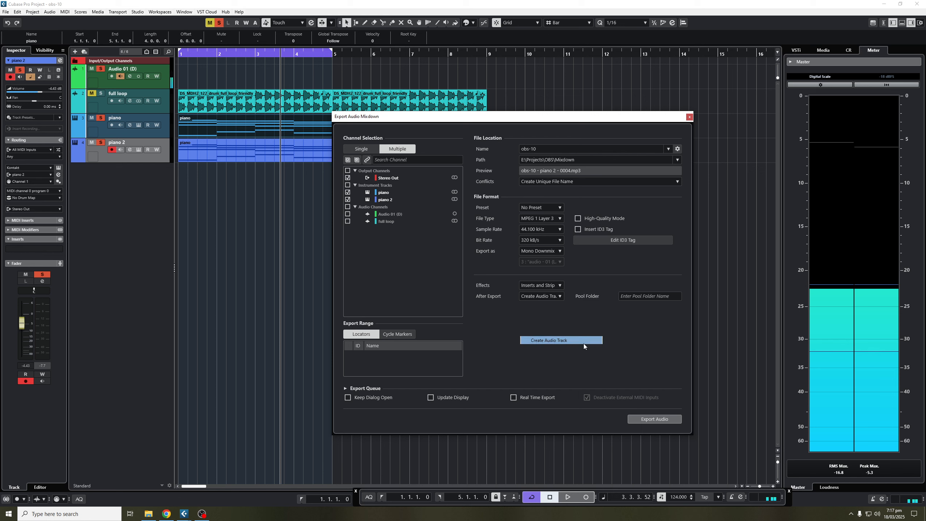
left_click(553, 150)
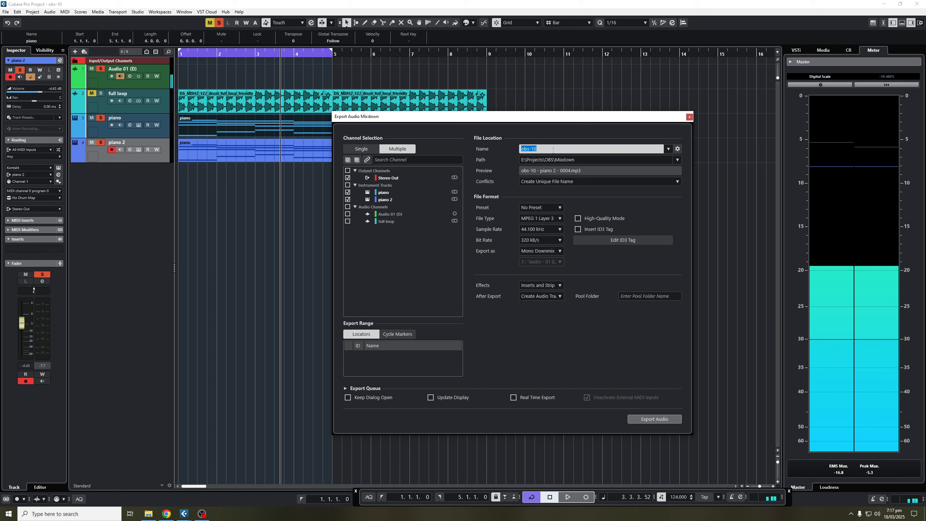
type("piano")
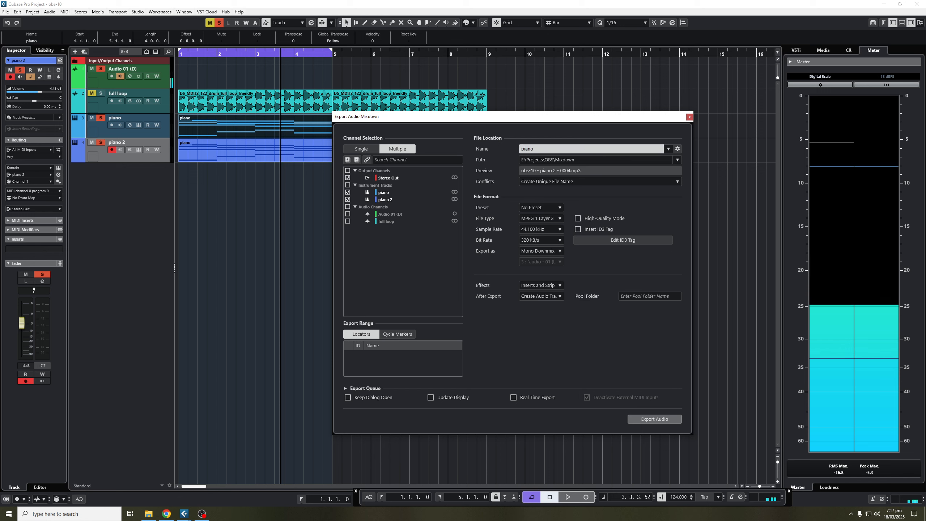
key("Return")
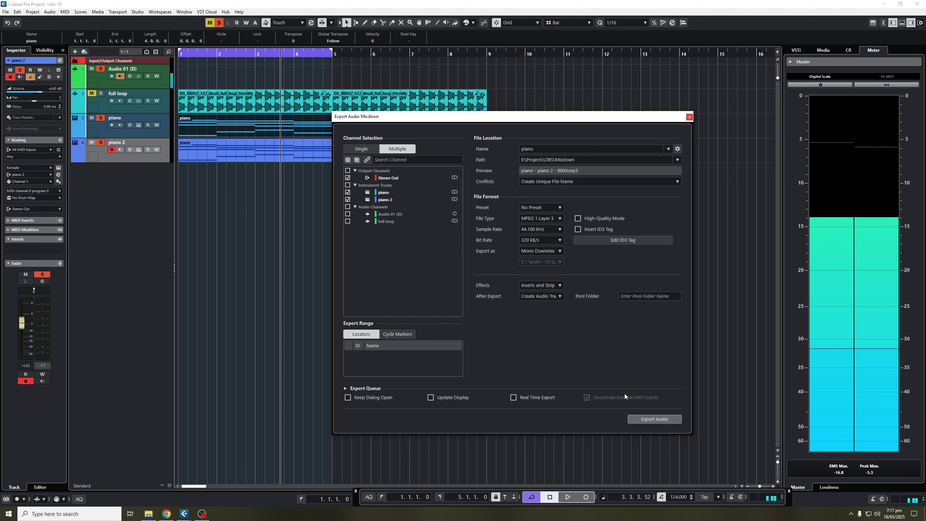
Set the mixdown format to Wave with interleaved channels and export the audio.
left_click(560, 219)
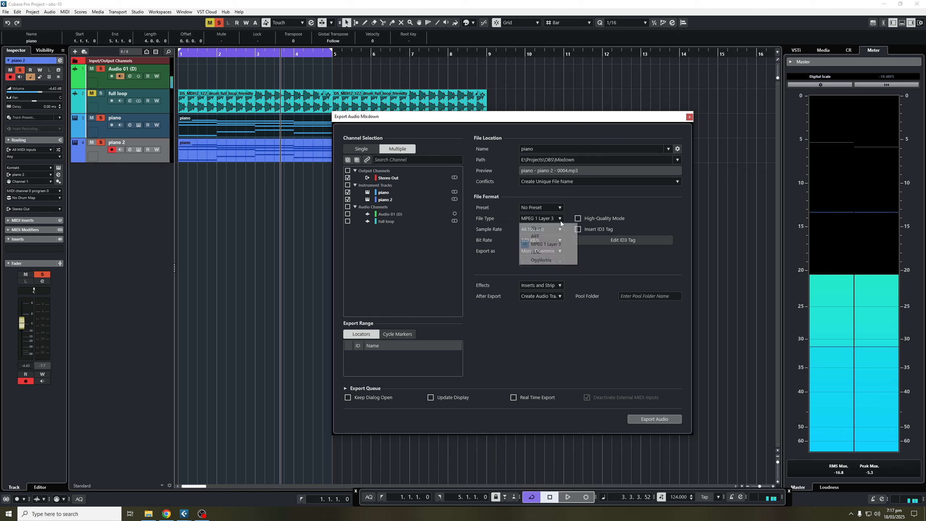
left_click(554, 230)
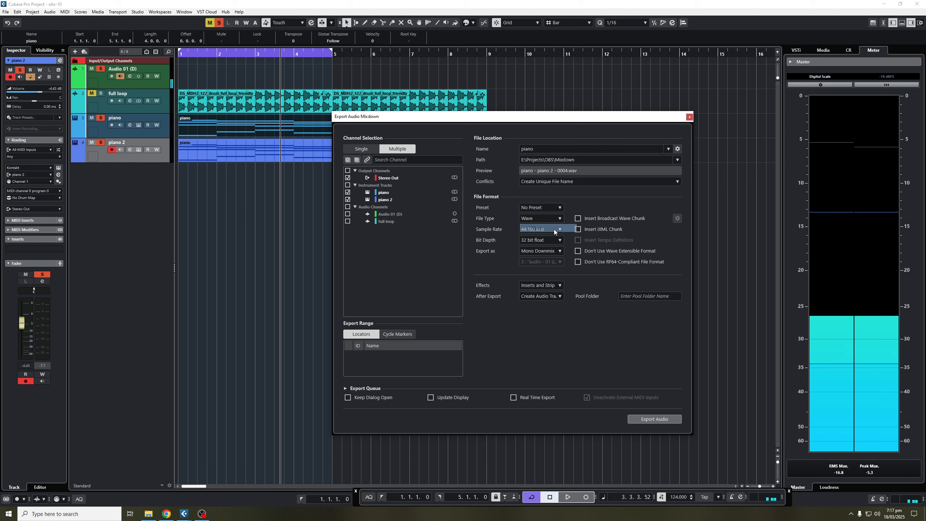
left_click(551, 252)
left_click(559, 264)
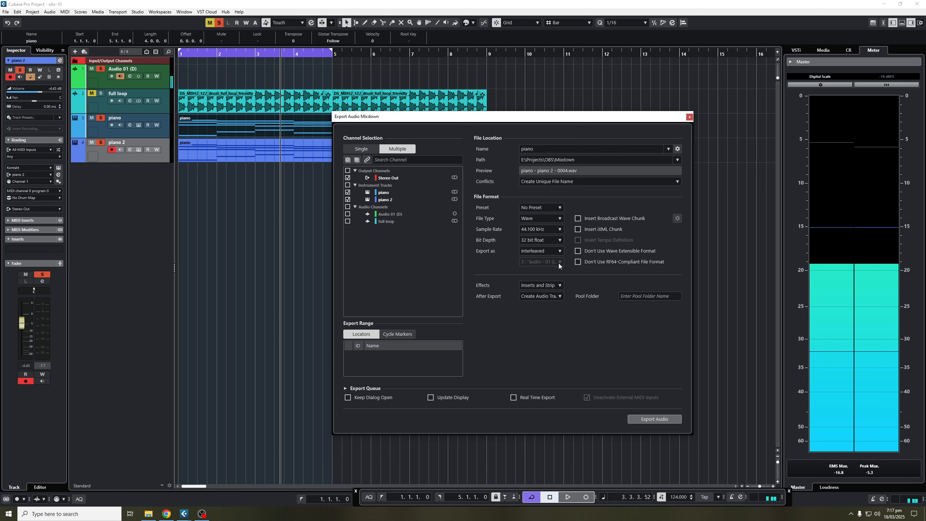
left_click(654, 422)
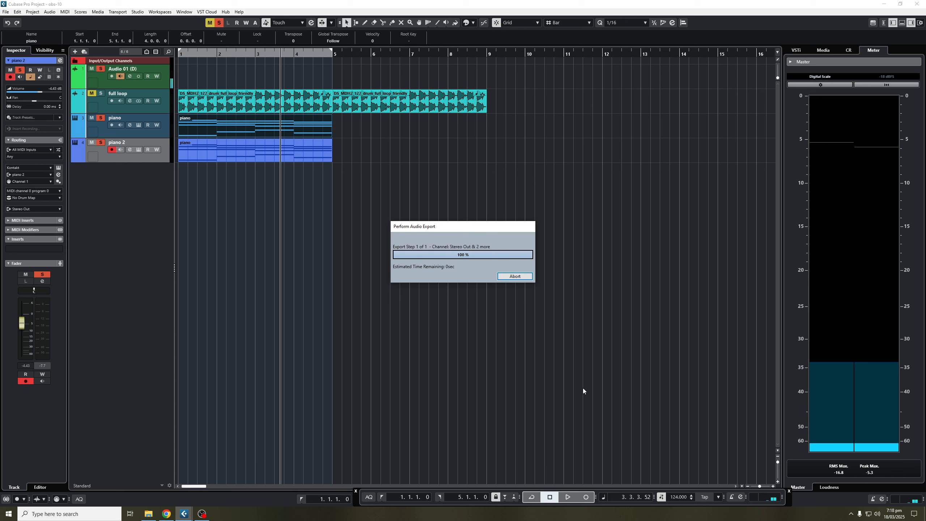
left_click(518, 310)
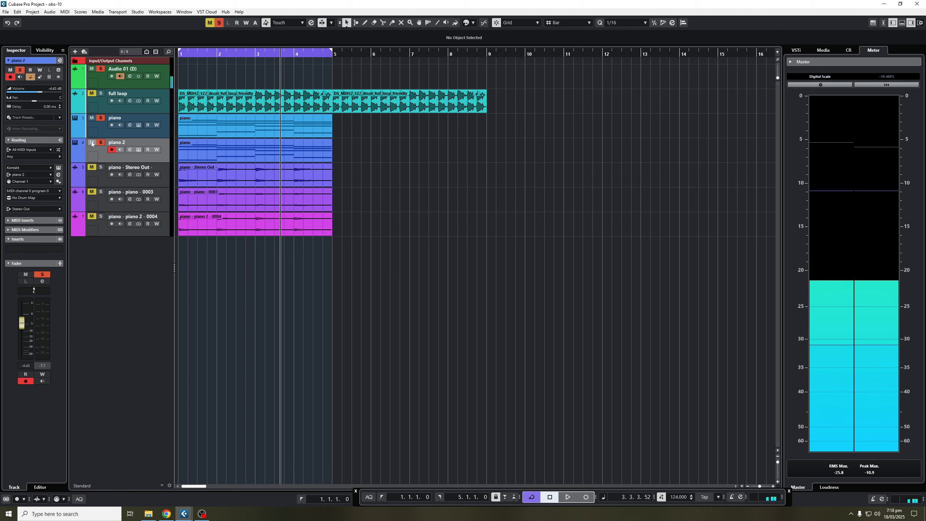
Mute the piano and piano 2 instrument tracks, and audition the exported Stereo Out track soloed.
left_click(93, 120)
left_click(100, 167)
key("space")
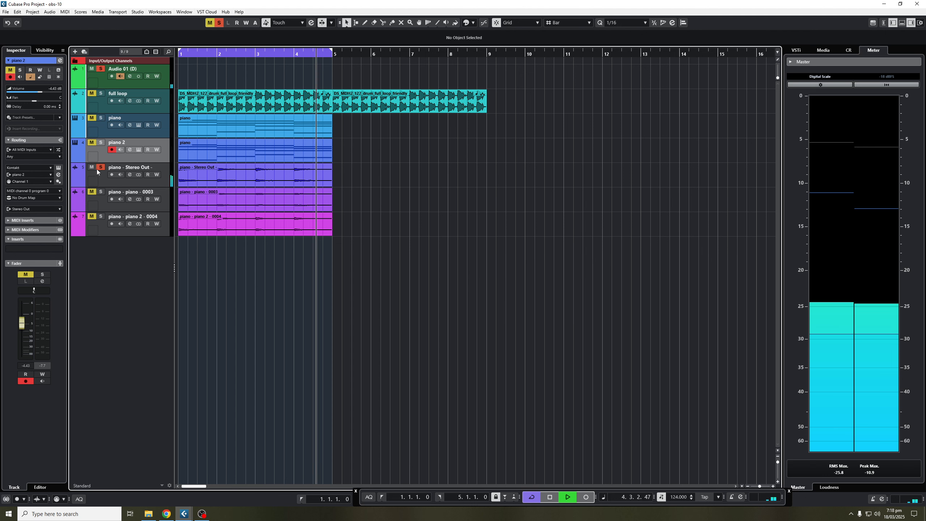
key("space")
Move the exported Stereo Out track below the other exported tracks and delete it.
left_click_drag(98, 181, 110, 232)
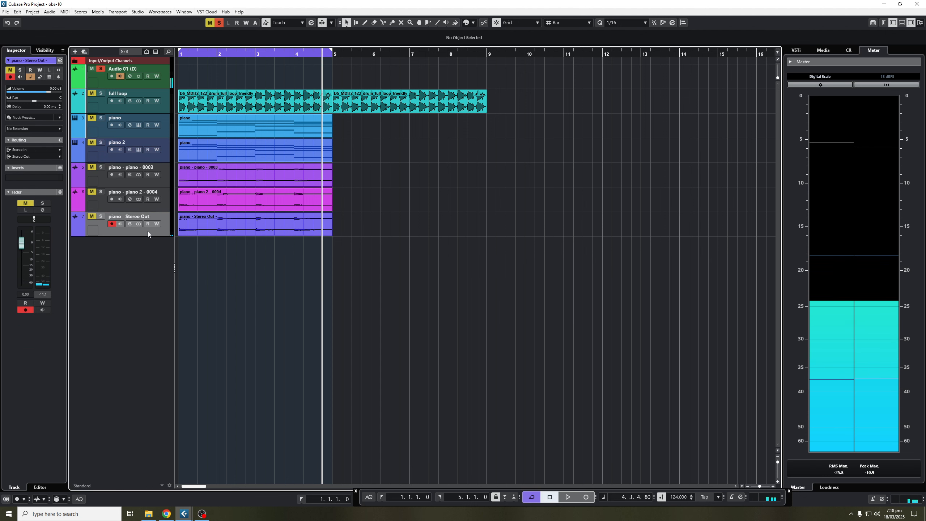
key("Delete")
key("Return")
Unmute and solo the exported piano - 0003 and piano 2 - 0004 audio tracks, and play them back.
left_click(101, 167)
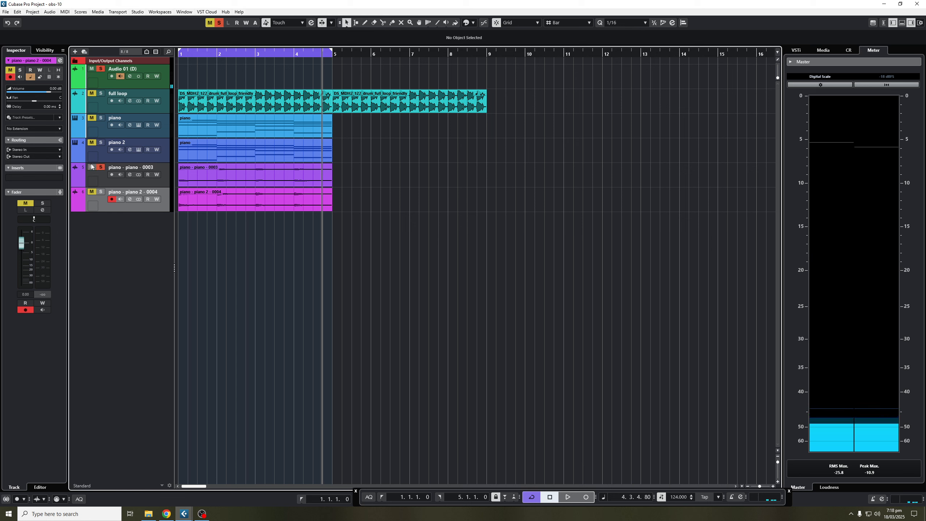
key("space")
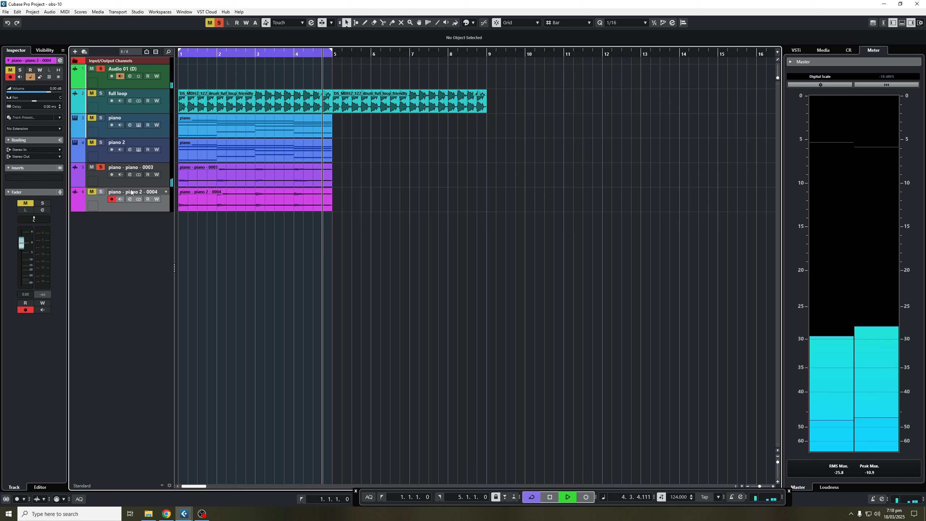
left_click(91, 192)
left_click(101, 191)
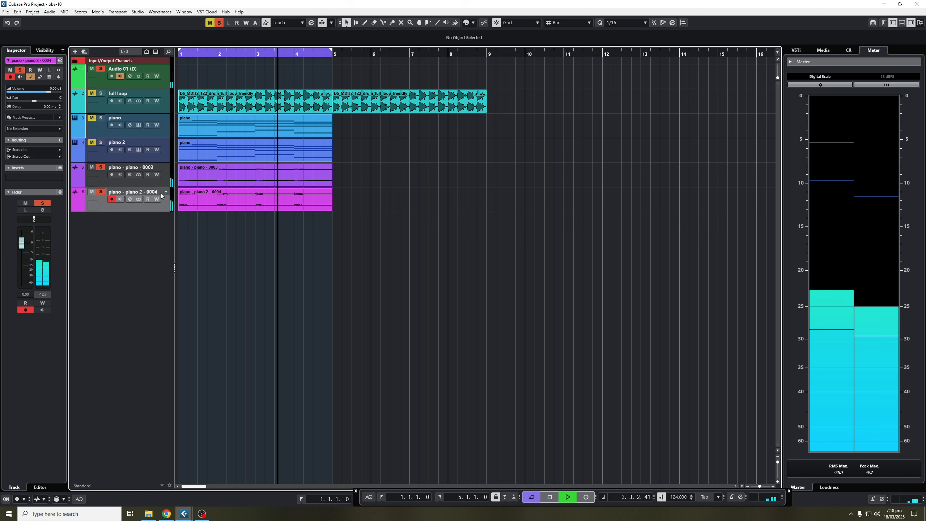
Add a stereo group track named piano new, routed to Stereo Out.
right_click(156, 220)
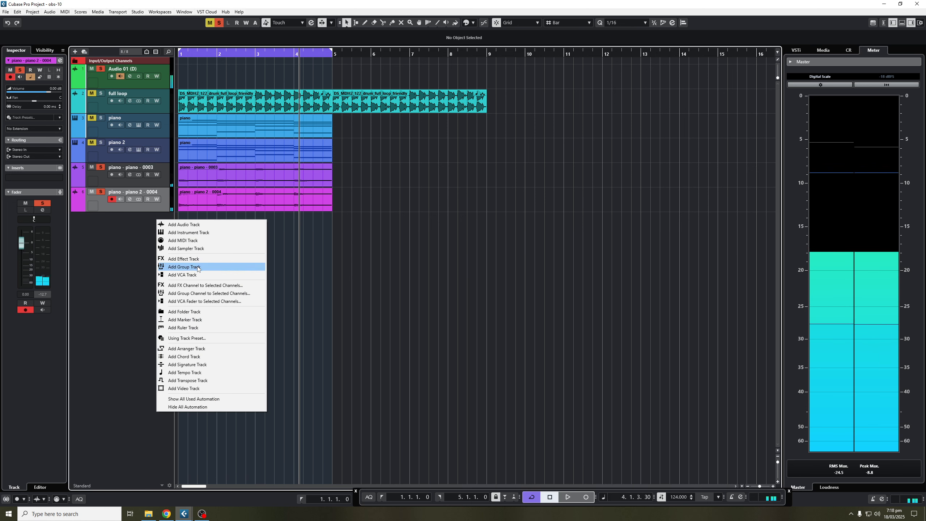
left_click(184, 266)
left_click(370, 150)
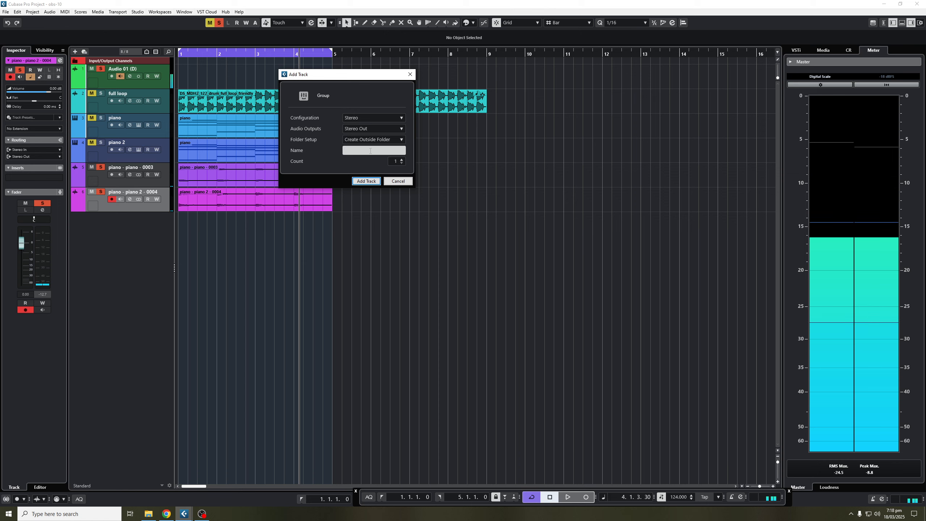
type("piano nwq")
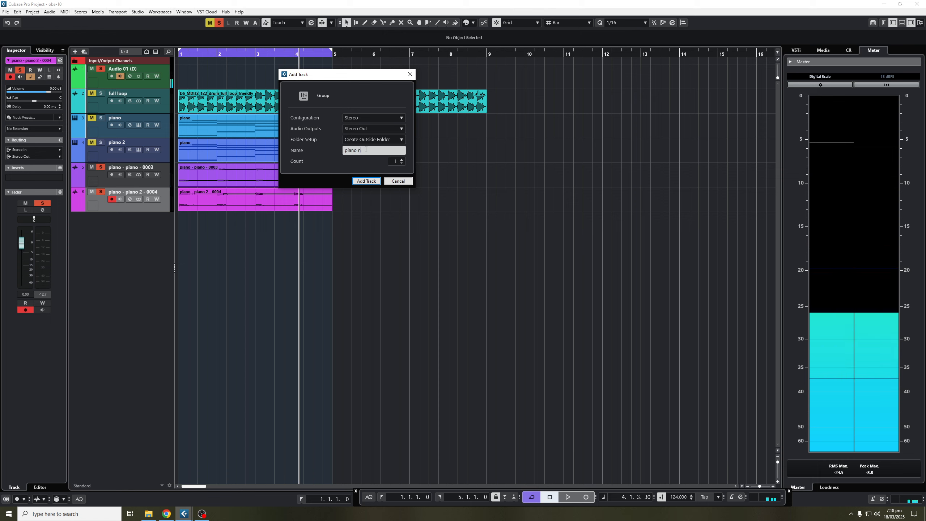
left_click(362, 182)
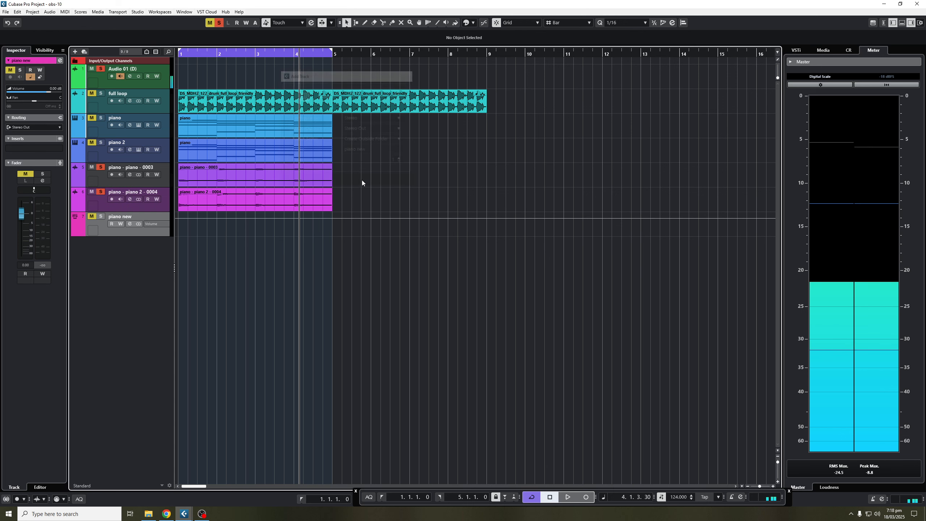
Place the piano new group above the two exported piano tracks and route both tracks' outputs to it.
left_click_drag(125, 167, 125, 167)
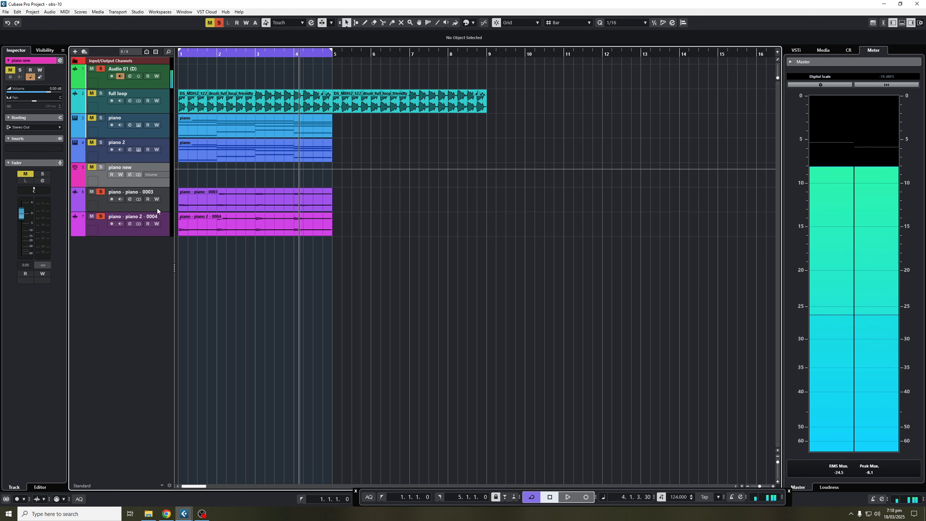
left_click(157, 208)
left_click(164, 230, "shift")
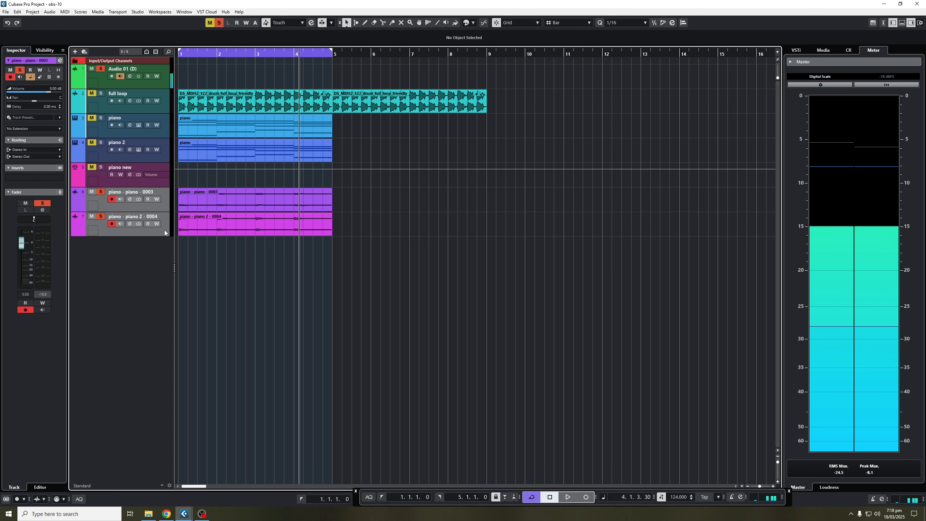
left_click(32, 156)
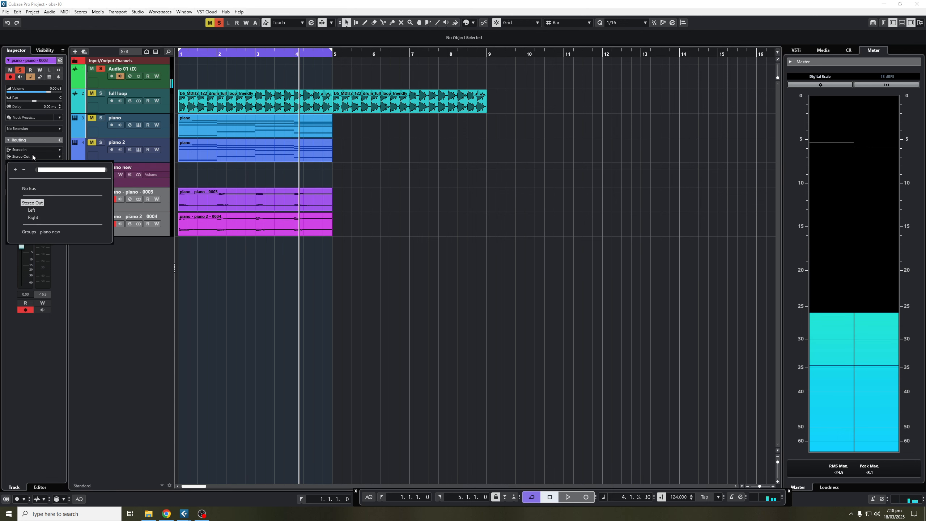
left_click(49, 232)
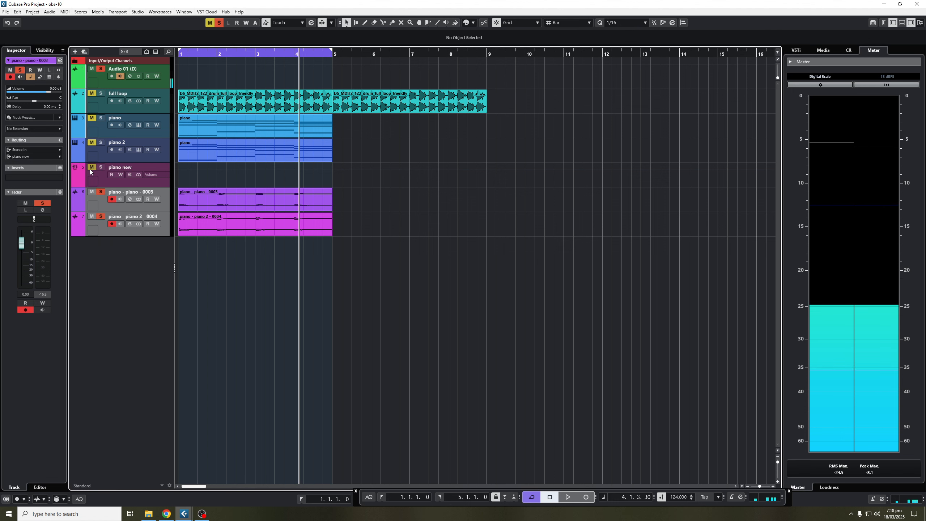
Play the loop through the soloed piano new group, and mute the piano 2 - 0004 track with its solo off.
key("space")
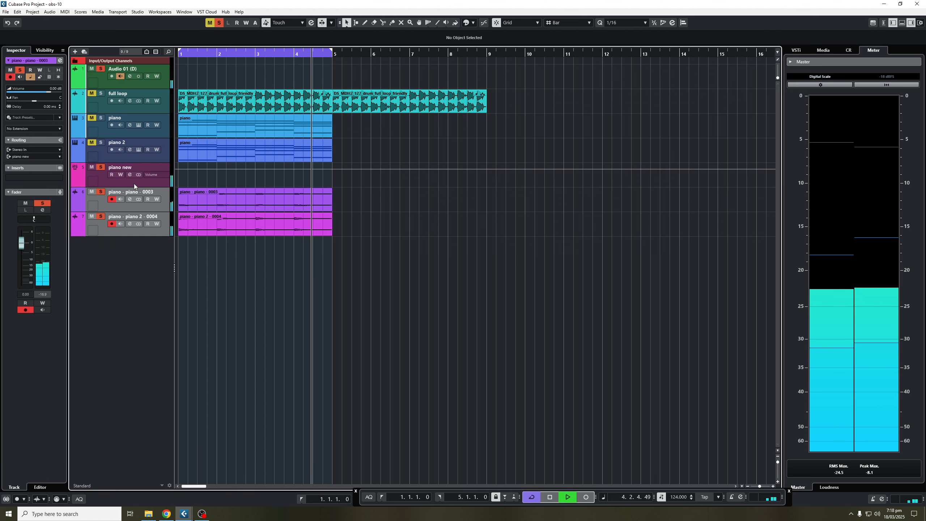
left_click(134, 184)
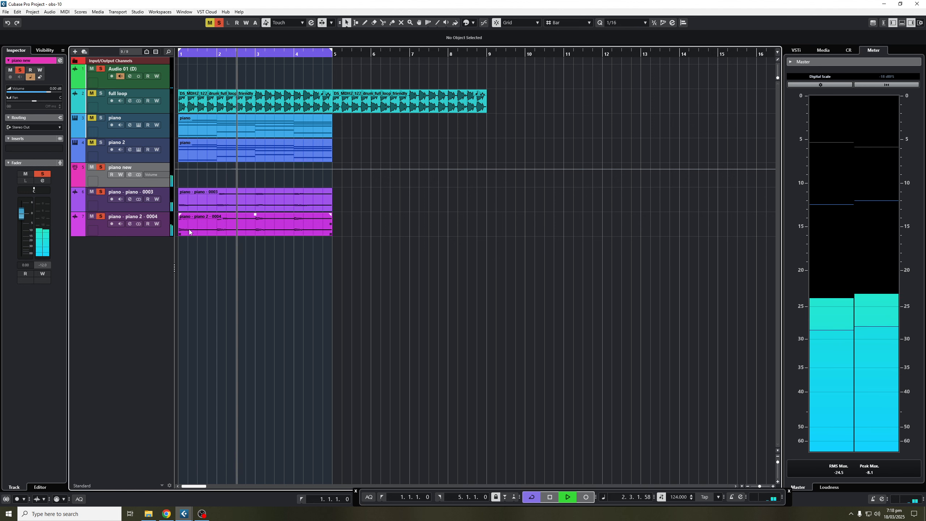
left_click(99, 218)
left_click(92, 218)
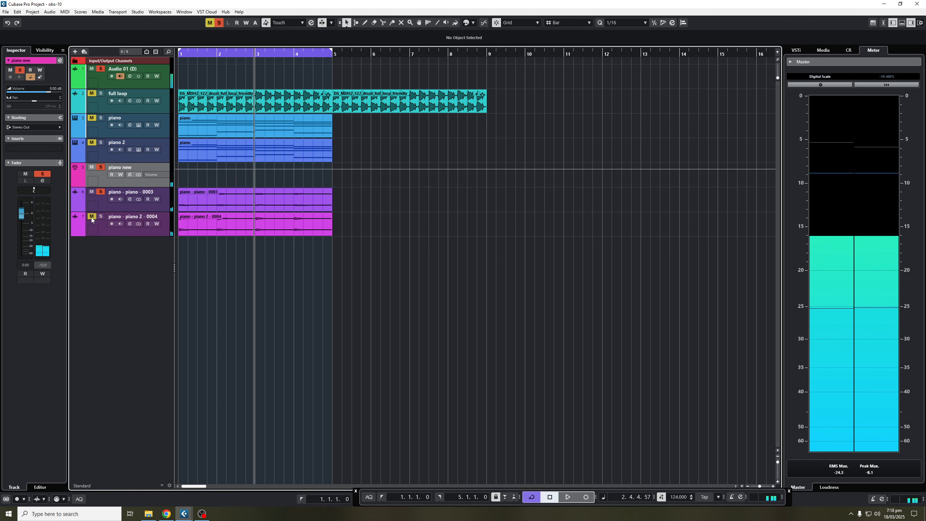
Open the channel settings of the piano - 0003 audio track and insert the Frequency EQ in its first slot.
left_click(129, 199)
left_click(268, 181)
type("fre")
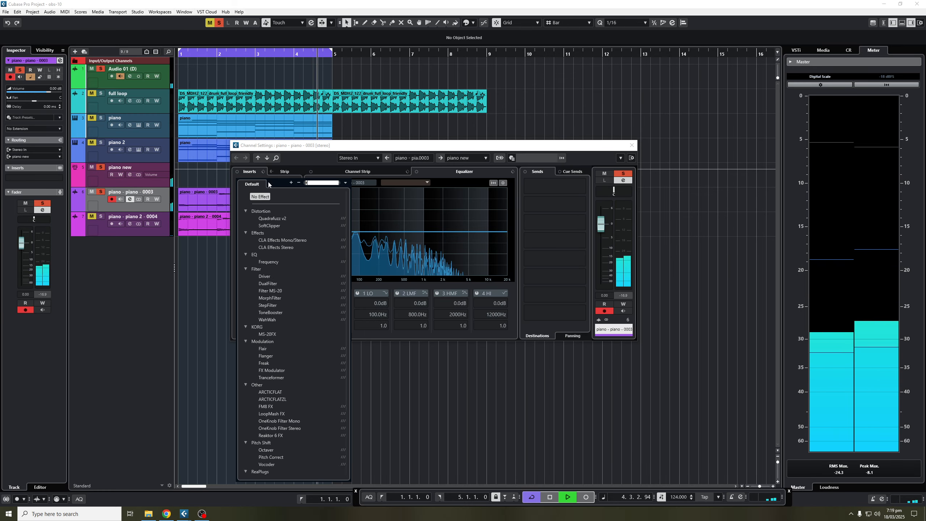
left_click(270, 211)
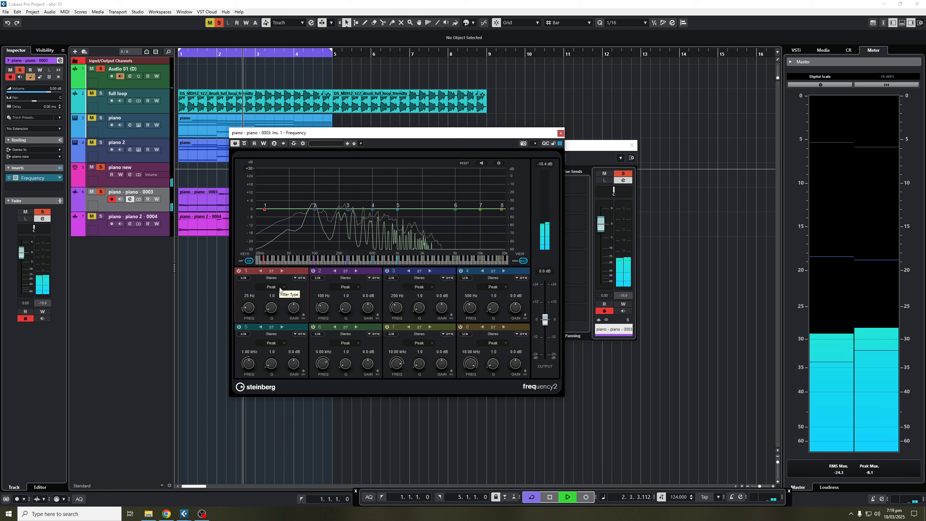
Set Frequency band 1 to a Cut 24 low cut at 175 Hz.
left_click(271, 287)
left_click(269, 346)
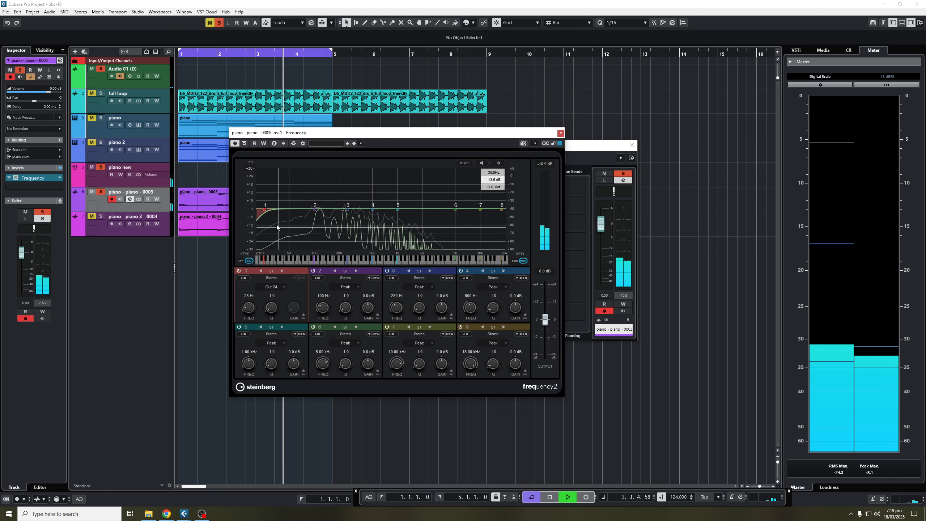
left_click_drag(267, 212, 335, 215)
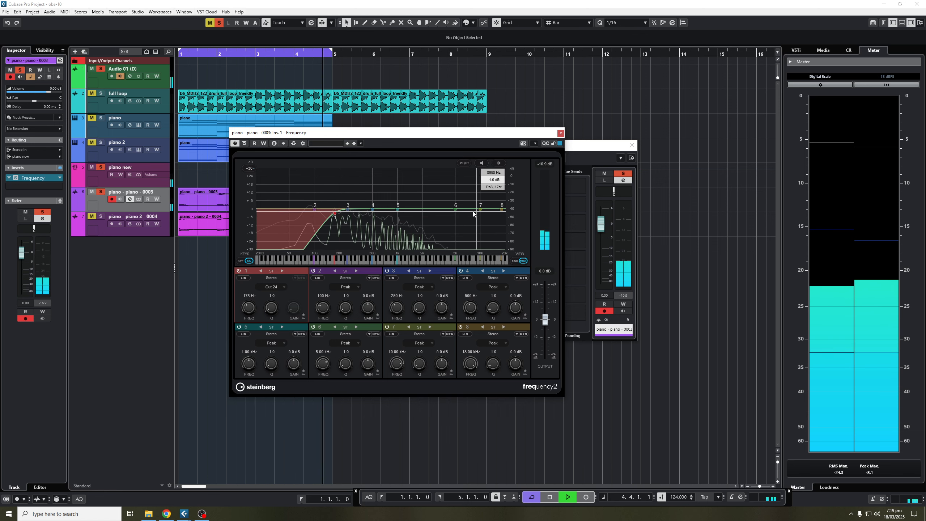
Boost band 7 by 9.6 dB at 20 kHz, band 5 by 4.0 dB at 773 Hz, and band 6 by 3.5 dB at 4.01 kHz.
left_click_drag(481, 212, 510, 199)
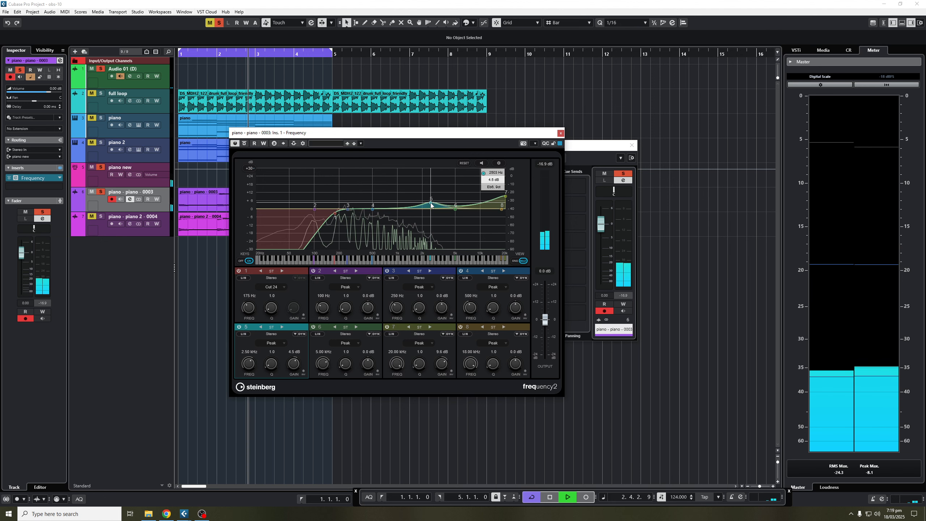
left_click_drag(431, 205, 389, 207)
left_click_drag(456, 211, 448, 205)
Refine the EQ to a 137 Hz low cut, band 7 at 7.4 dB and band 6 at 6.97 kHz with 5.3 dB, and close its windows.
left_click_drag(335, 213, 325, 218)
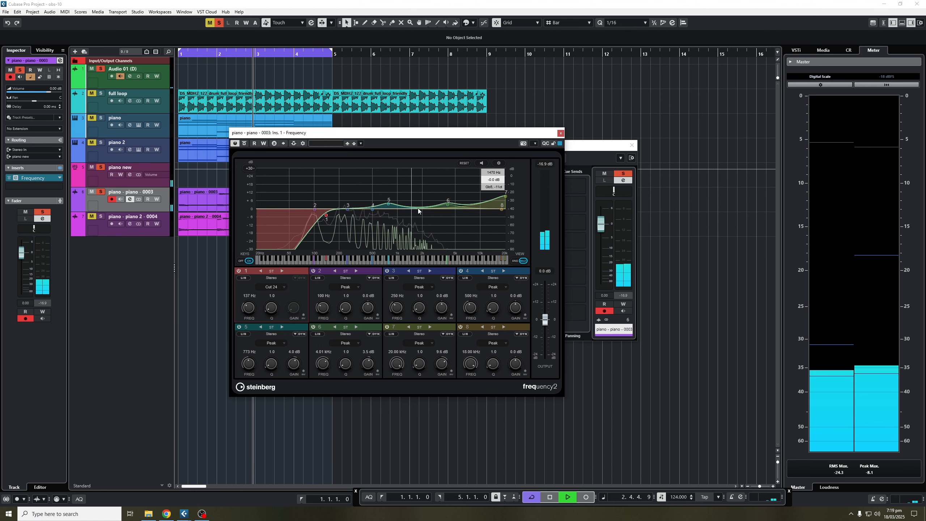
mouse_move(505, 196)
left_mouse_down()
mouse_move(504, 208)
mouse_move(506, 200)
left_mouse_up()
left_click_drag(448, 205, 469, 204)
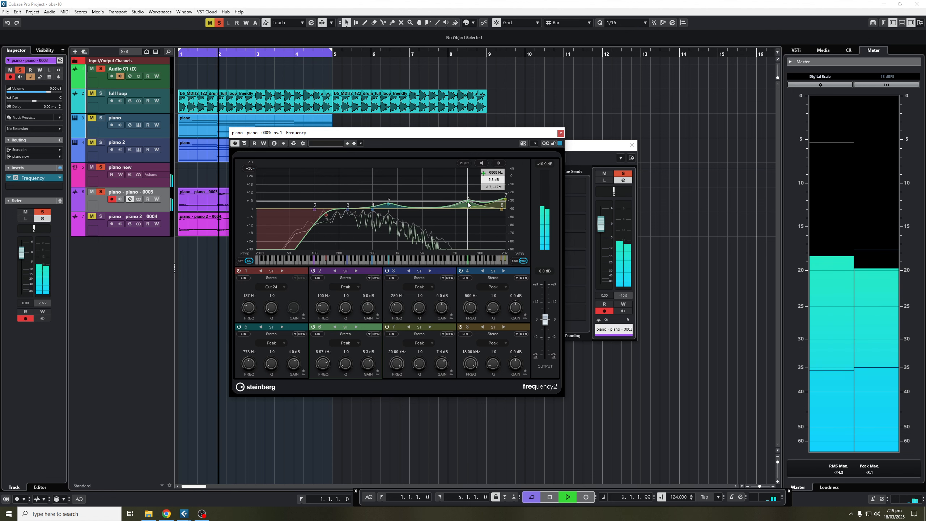
left_click(561, 133)
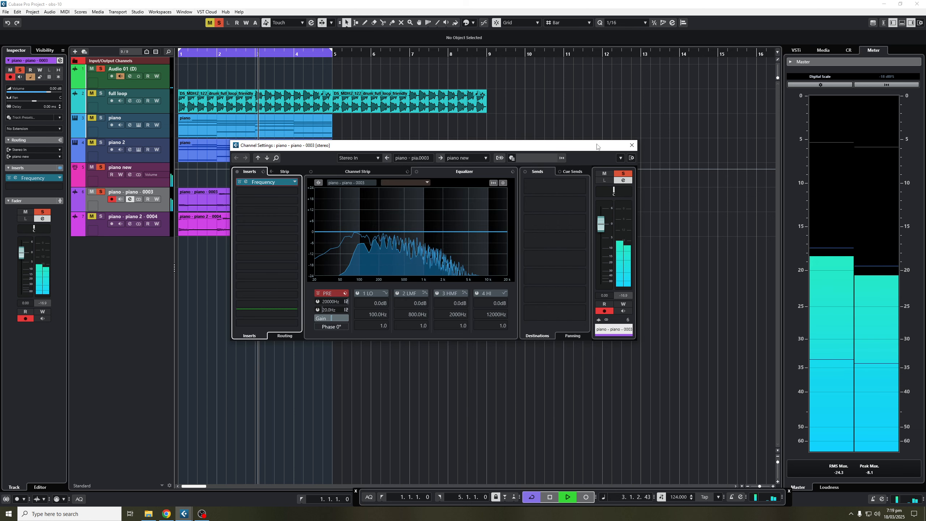
left_click(632, 145)
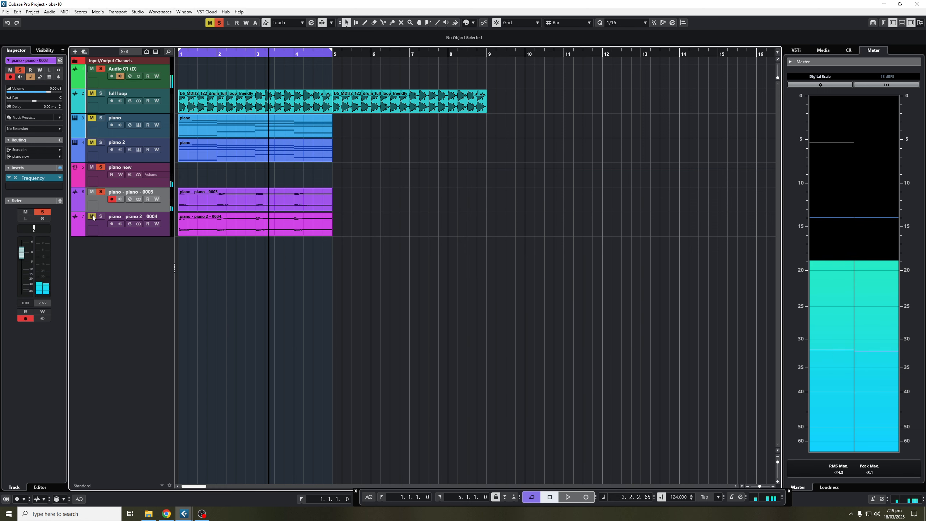
Mute piano - 0003, play piano 2 - 0004 soloed instead, and insert the Frequency EQ on piano 2 - 0004.
key("space")
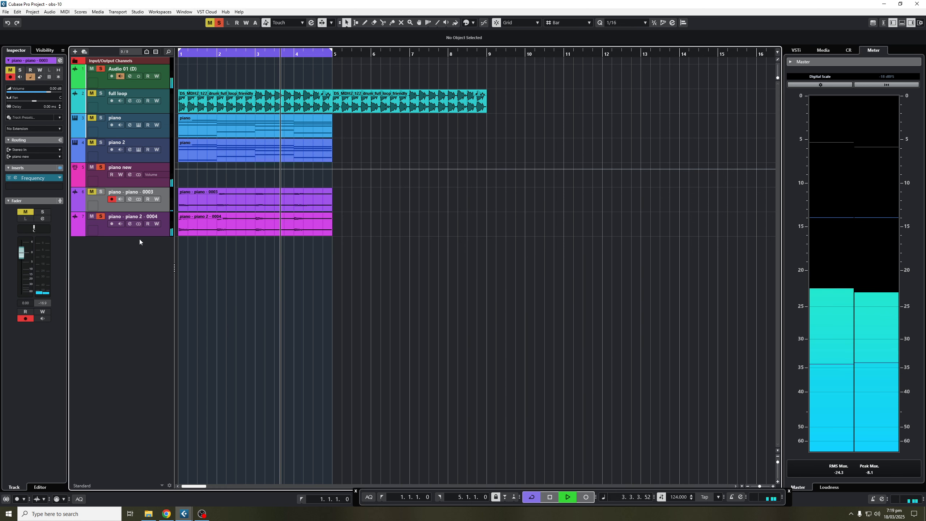
left_click(129, 223)
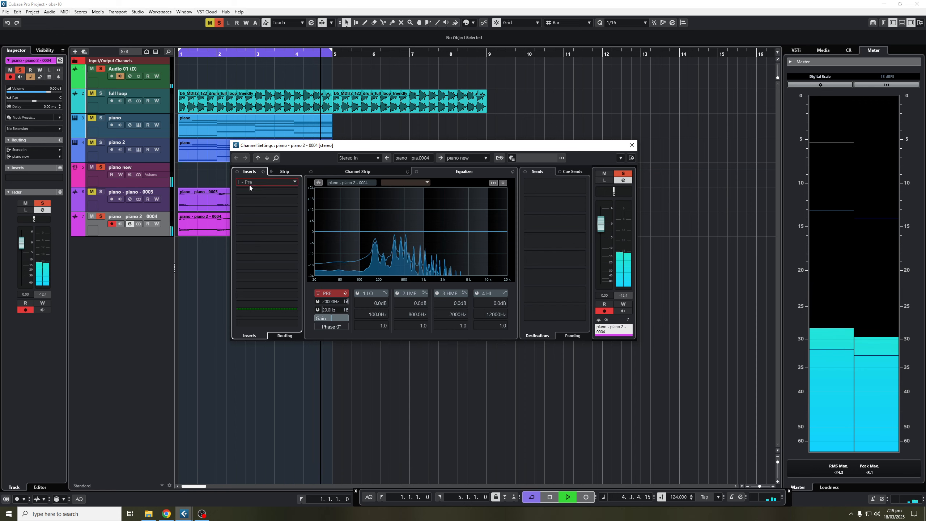
left_click(249, 187)
left_click(269, 217)
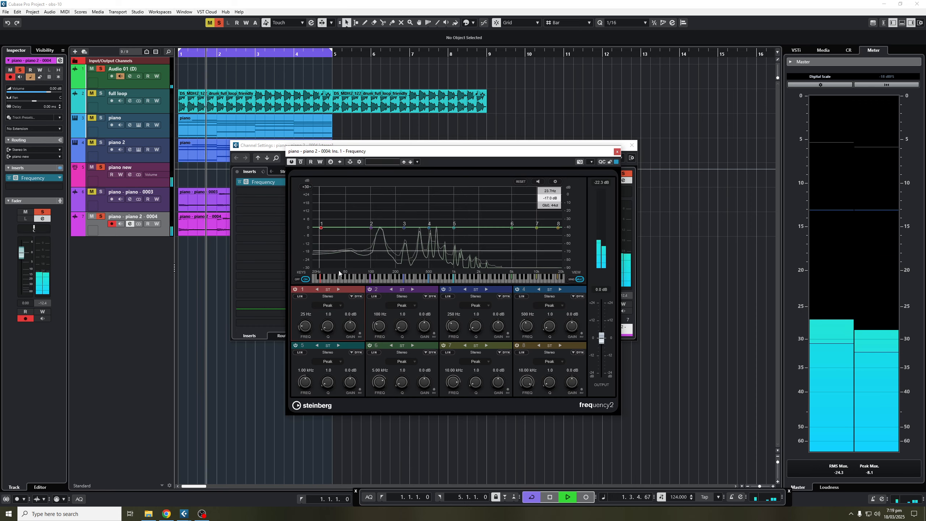
Set band 1 of the piano 2 - 0004 track's Frequency EQ to Cut 24 at 301 Hz.
left_click(332, 306)
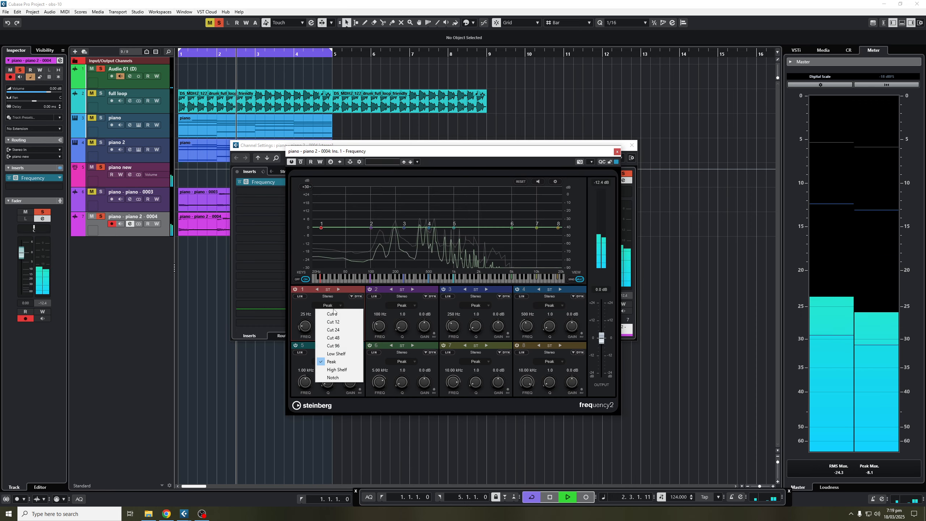
left_click(338, 330)
left_click_drag(321, 227, 411, 230)
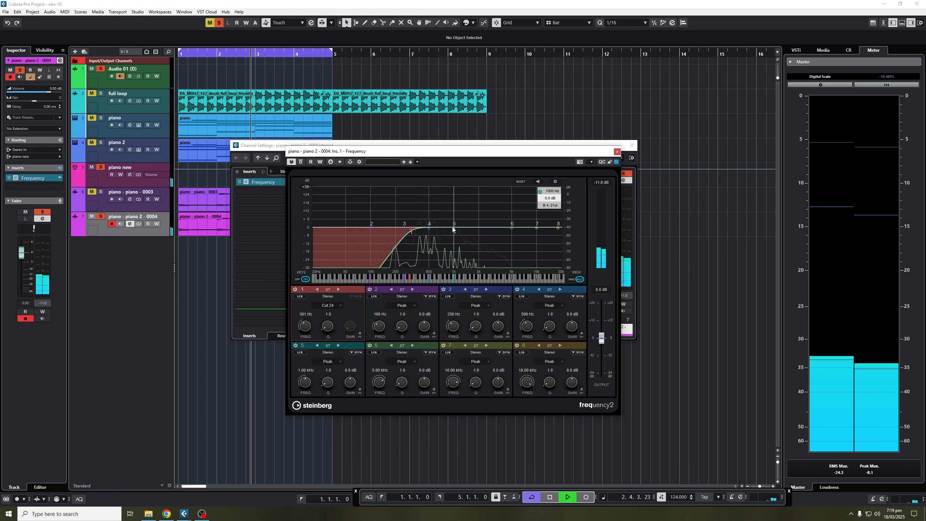
Close the EQ and channel windows, unmute piano - 0003, and raise its volume to about 2 dB.
left_click(616, 152)
left_click(631, 145)
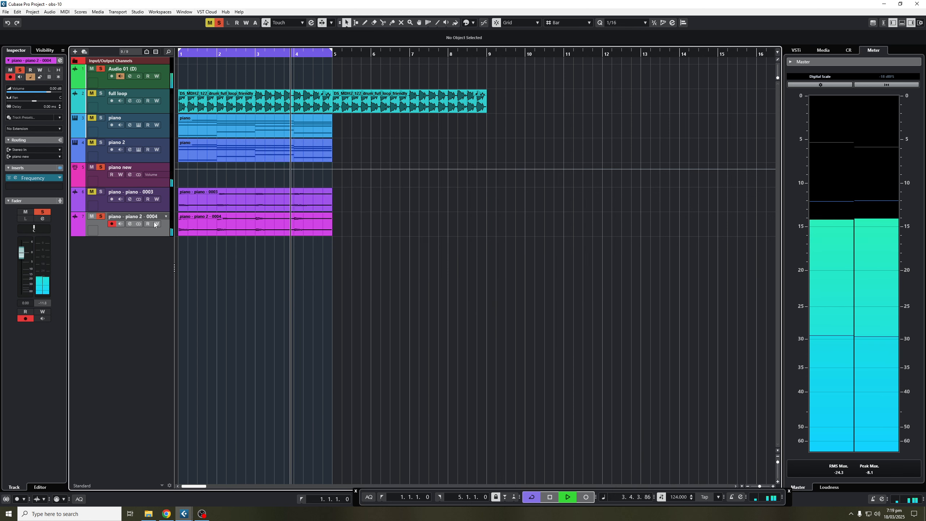
left_click(104, 209)
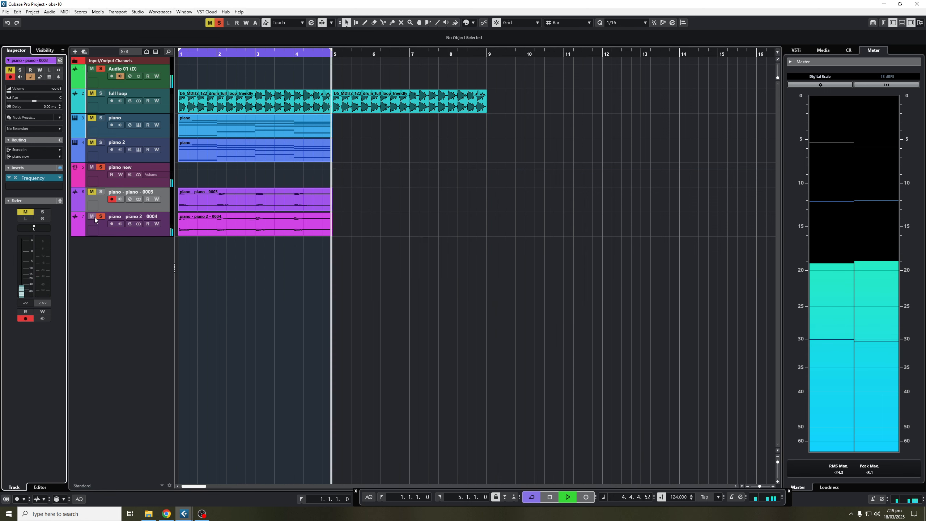
left_click(91, 193)
left_click_drag(25, 292, 29, 250)
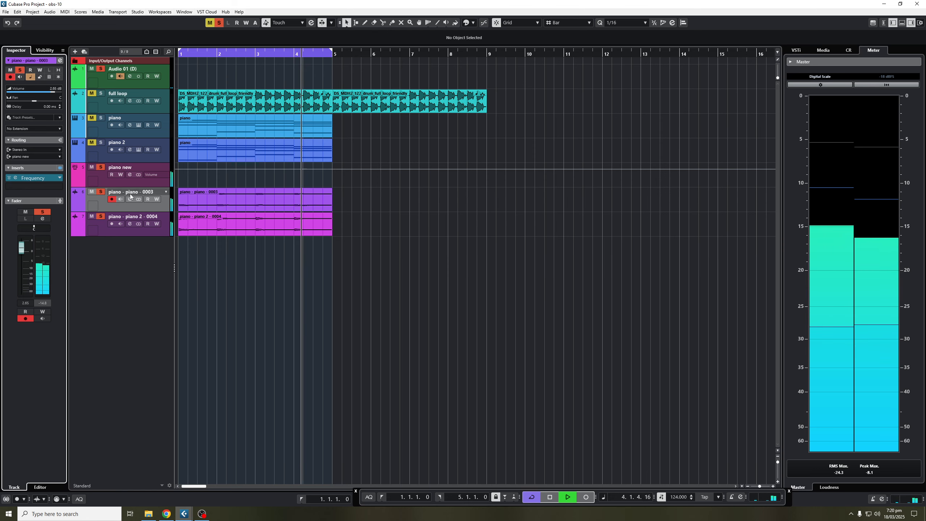
Insert the Solid Bus Comp on the piano new group channel and start playback.
left_click(130, 175)
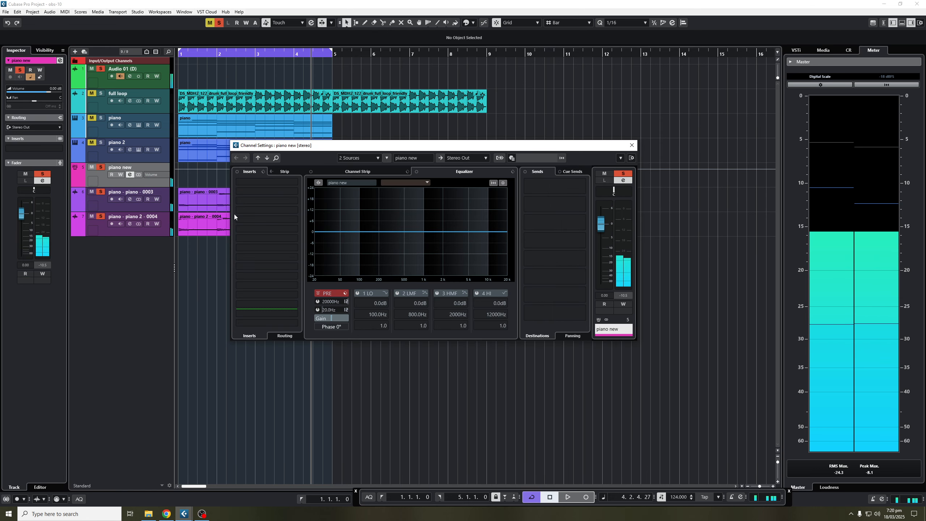
left_click(273, 182)
type("soli")
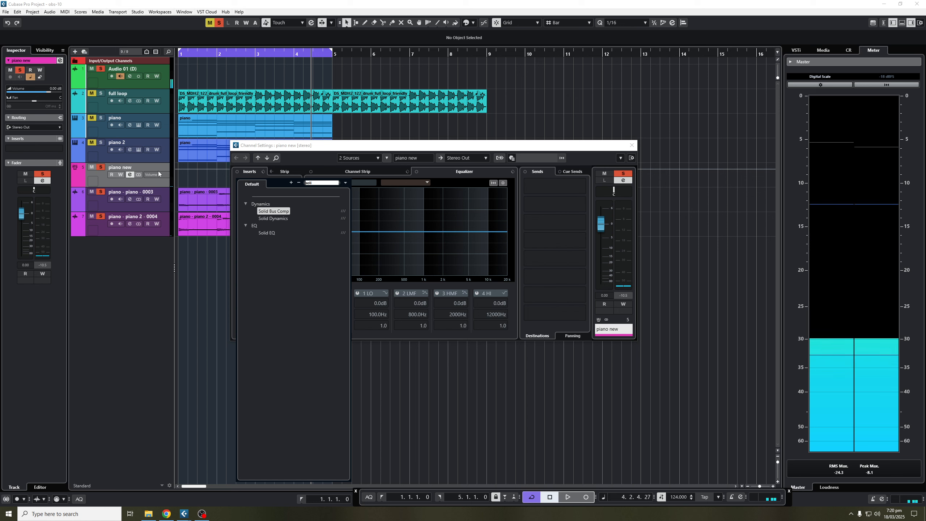
left_click(279, 213)
key("space")
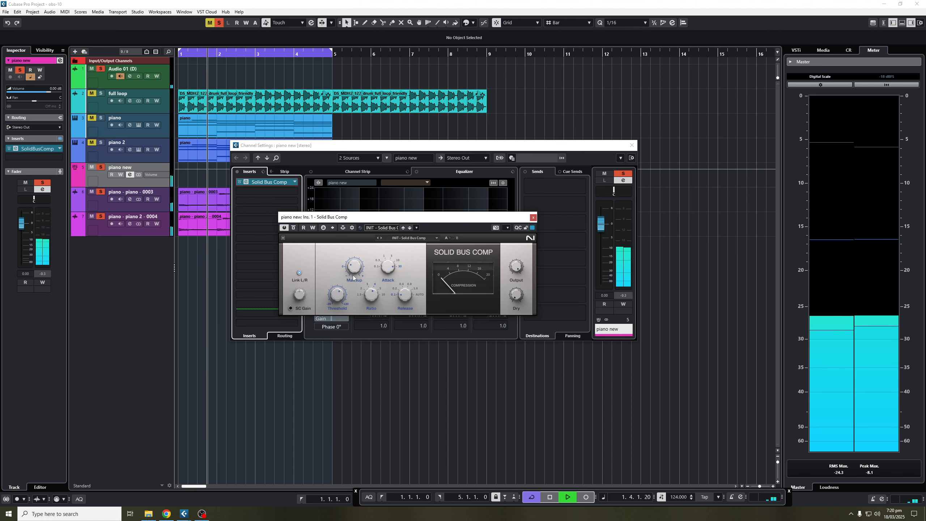
Adjust the Solid Bus Comp's threshold and release during playback, and close its windows.
left_click_drag(341, 289, 342, 300)
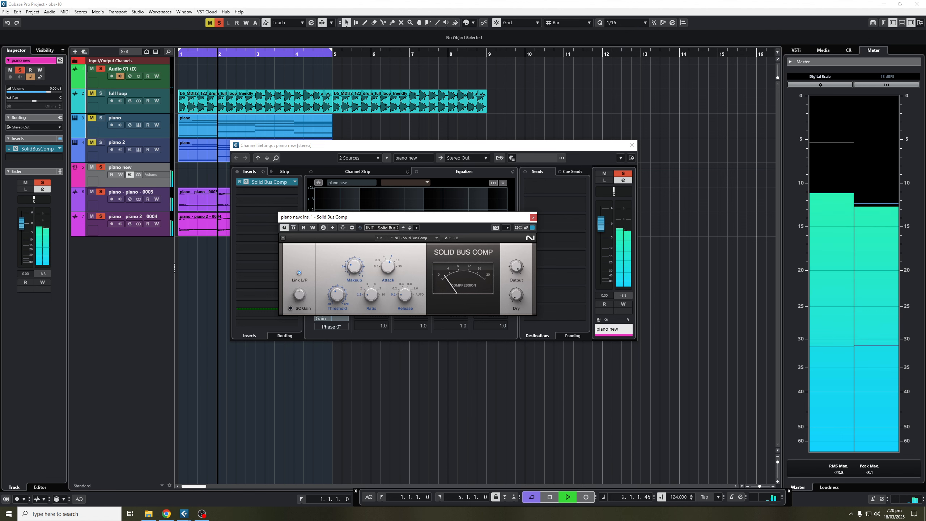
left_click_drag(403, 294, 403, 274)
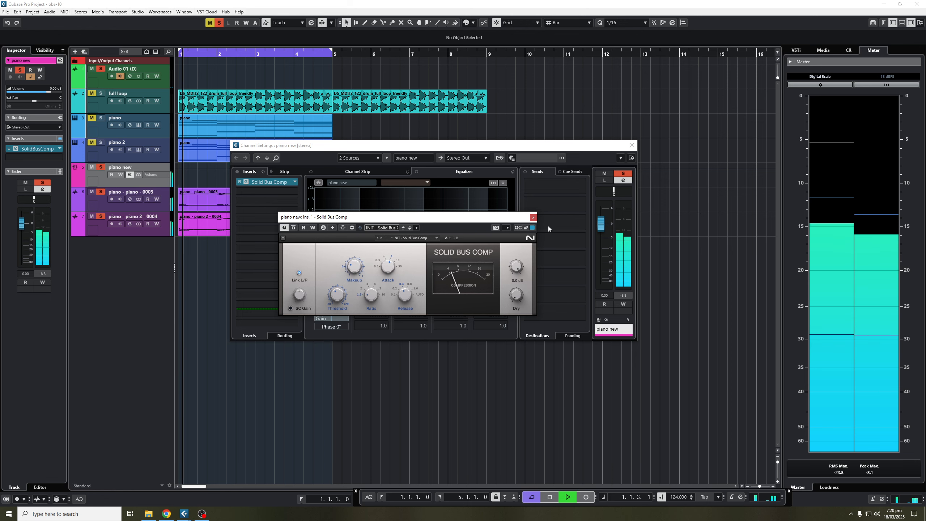
left_click(533, 218)
left_click(632, 145)
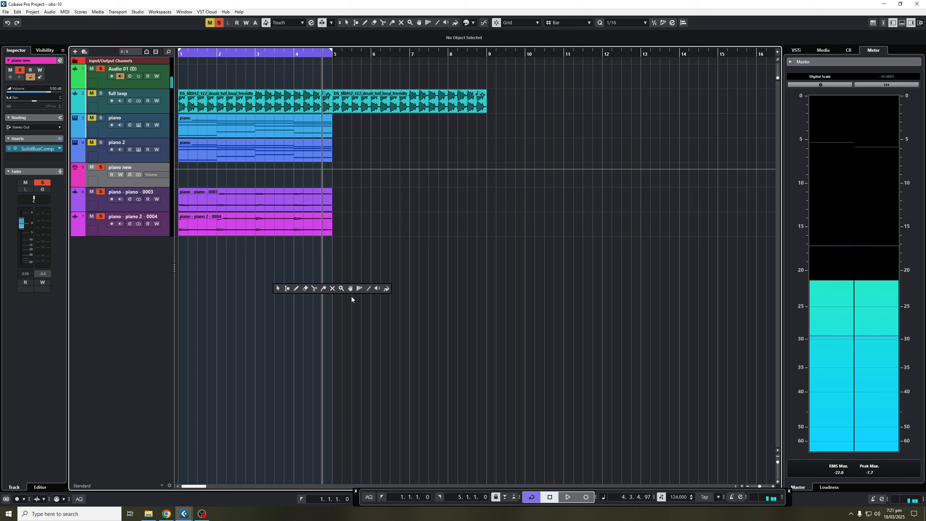
Mute the four events on the piano, piano 2, piano - 0003 and piano 2 - 0004 tracks.
left_click(278, 288)
mouse_move(409, 261)
left_mouse_down()
mouse_move(292, 158)
mouse_move(397, 258)
mouse_move(209, 127)
left_mouse_up()
right_click(405, 283)
left_click(460, 282)
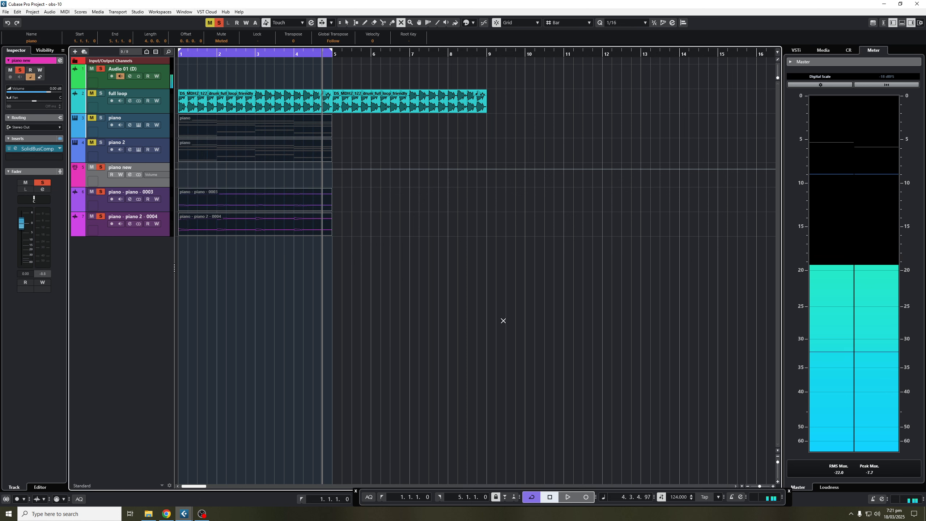
right_click(514, 325)
left_click(466, 327)
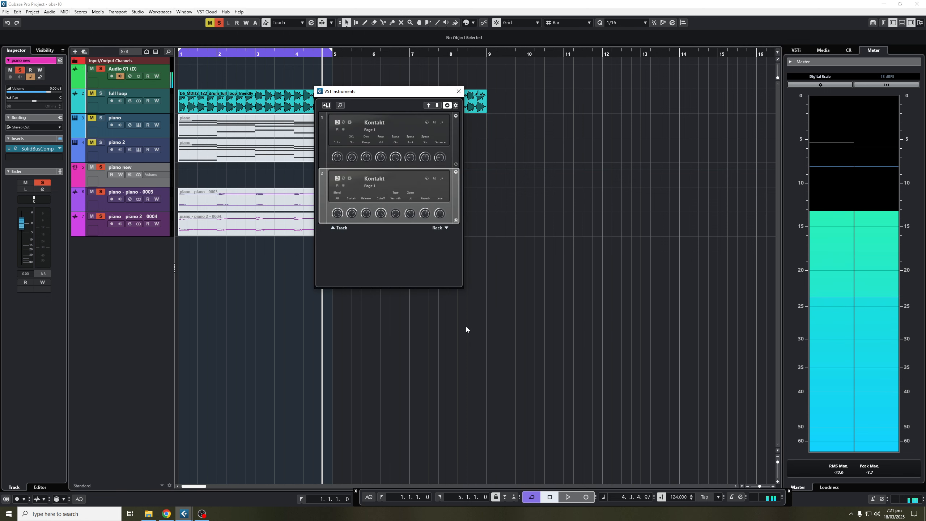
Add an instrument track named lead 1 that uses Serum_x64.
key("F11")
left_click(323, 104)
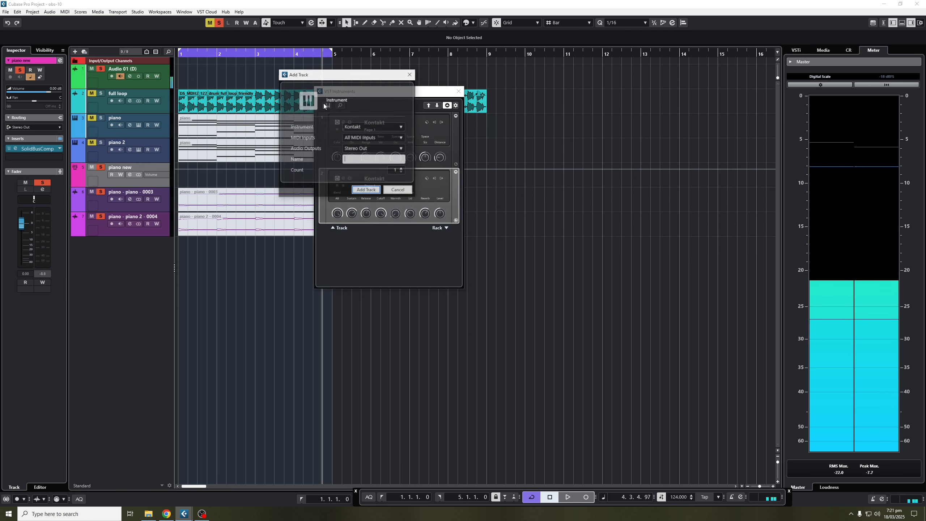
left_click(356, 128)
type("ser")
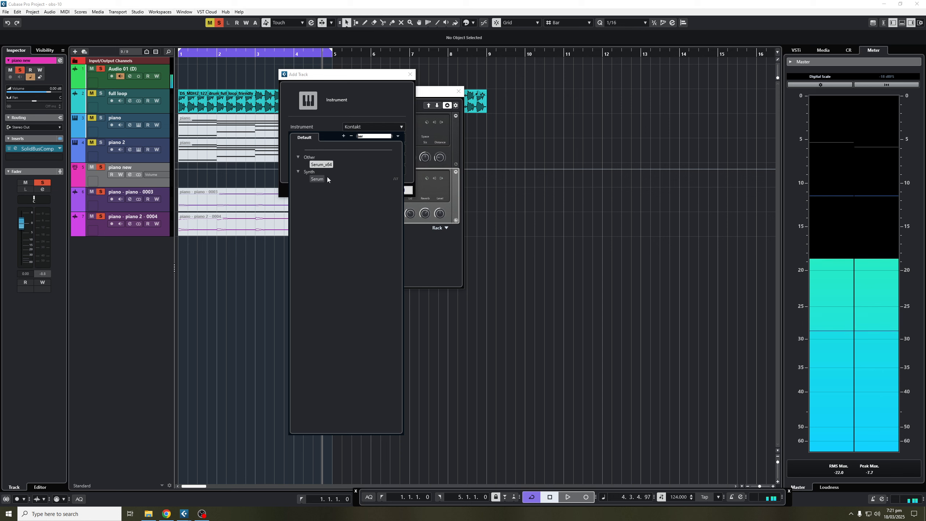
left_click(322, 165)
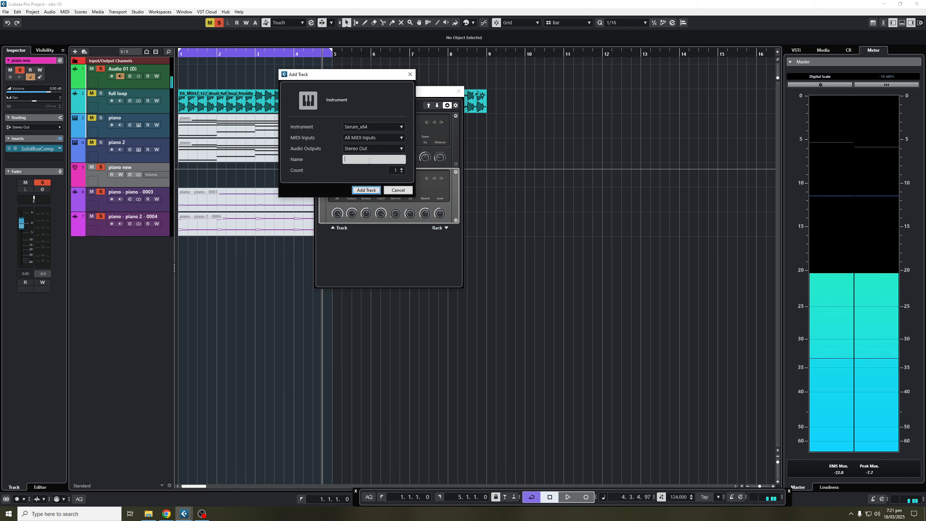
type("lead 1")
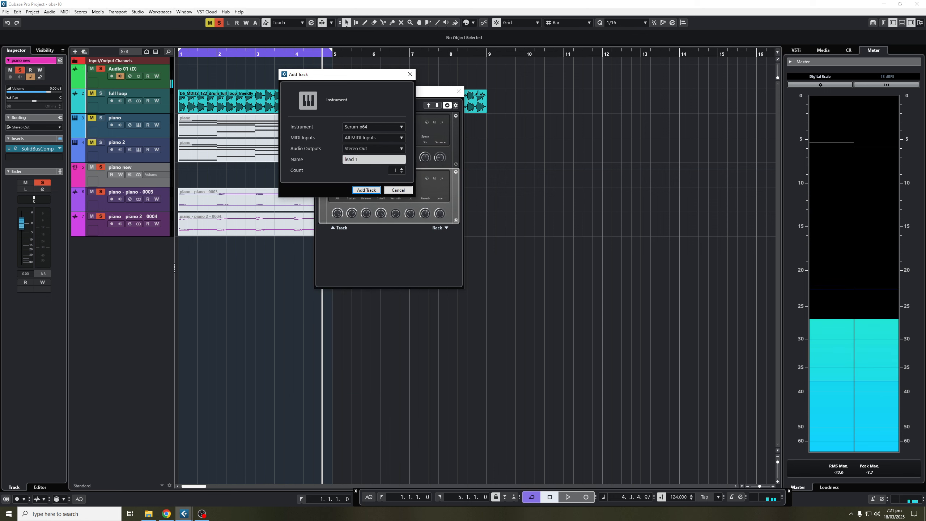
left_click(365, 189)
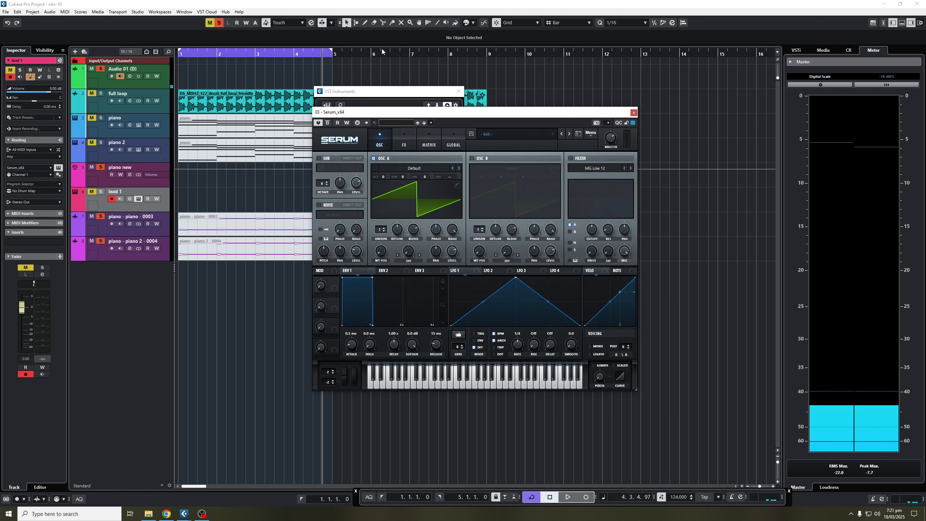
Unmute lead 1, load the user preset DS_MDH_synth_pluck_apple in Serum, and close the plug-in window.
left_click(92, 191)
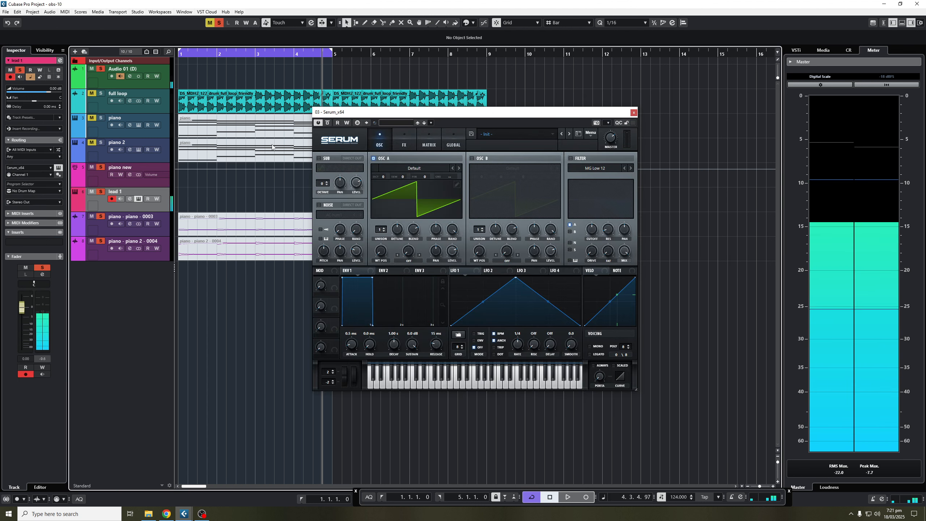
left_click(520, 133)
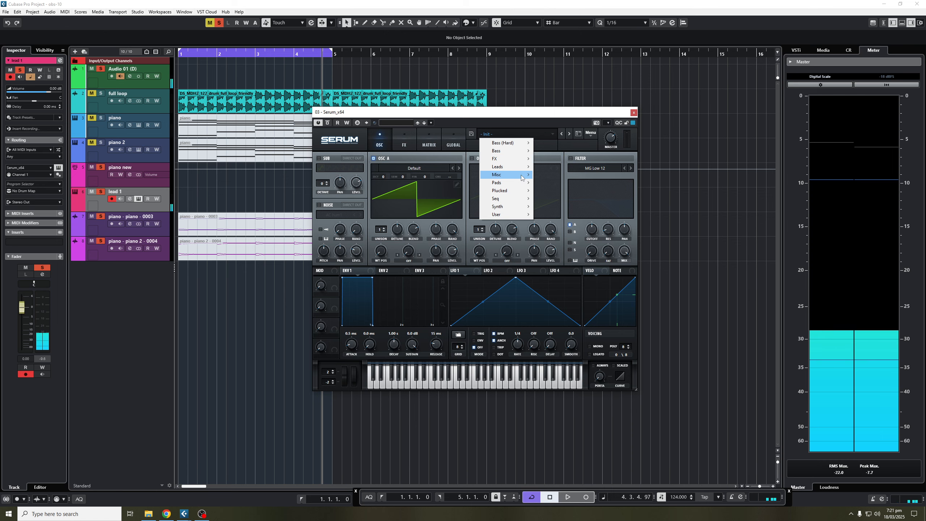
mouse_move(519, 214)
mouse_move(572, 217)
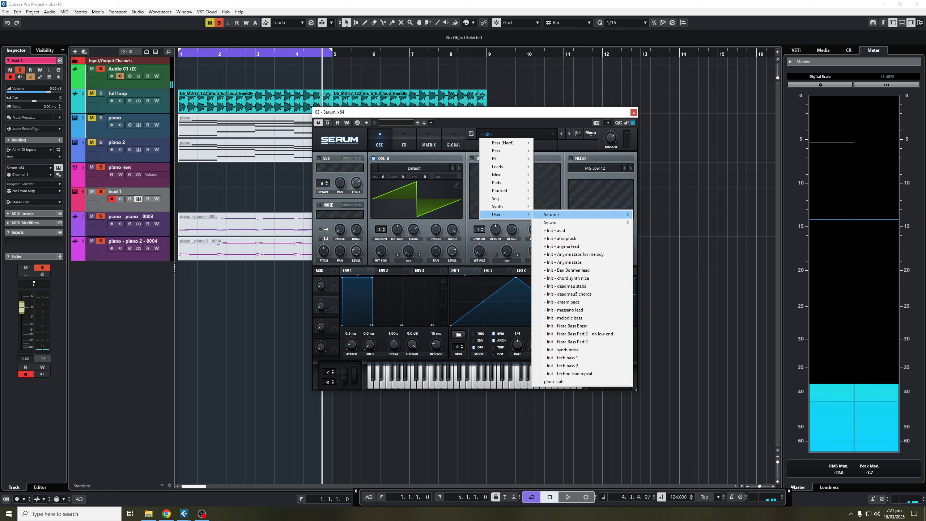
left_click(511, 215)
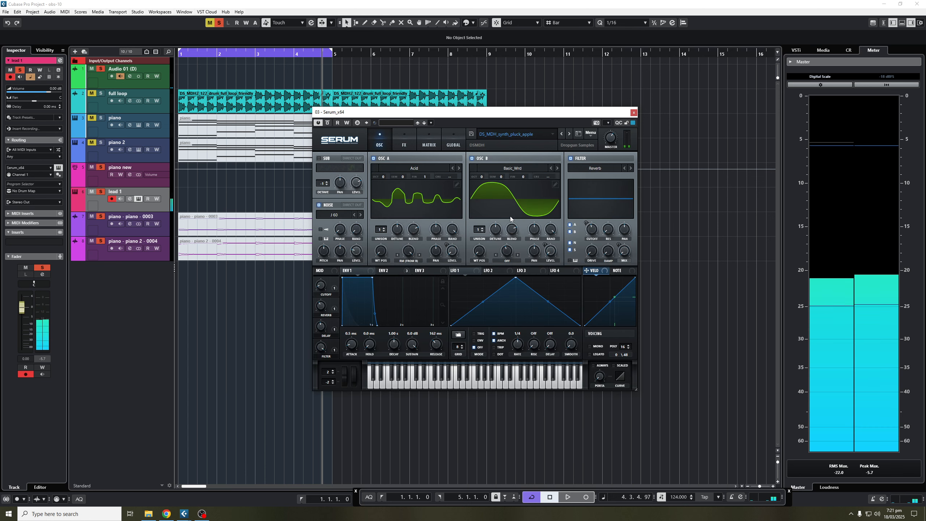
left_click(633, 114)
Create an empty part on lead 1 over bars 1 to 4 and record a melody into it.
left_click_drag(179, 197, 325, 208)
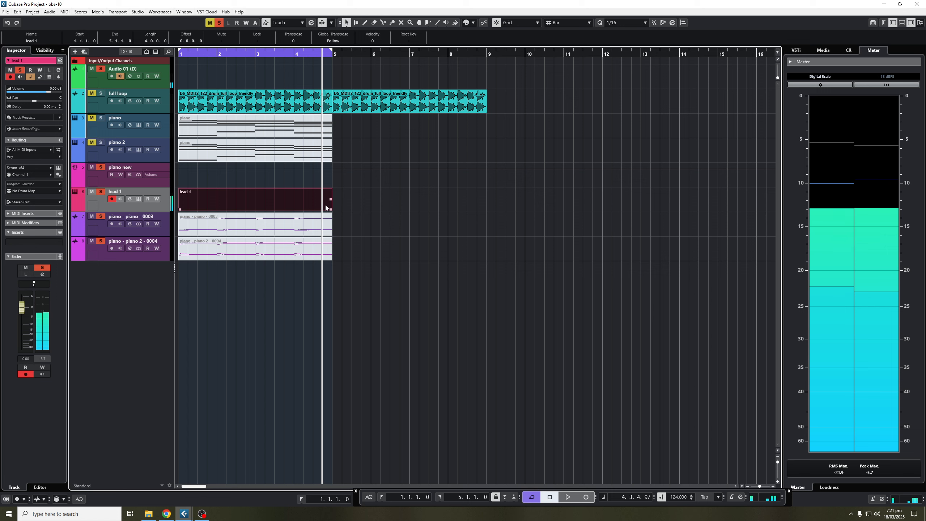
key("KP_Multiply")
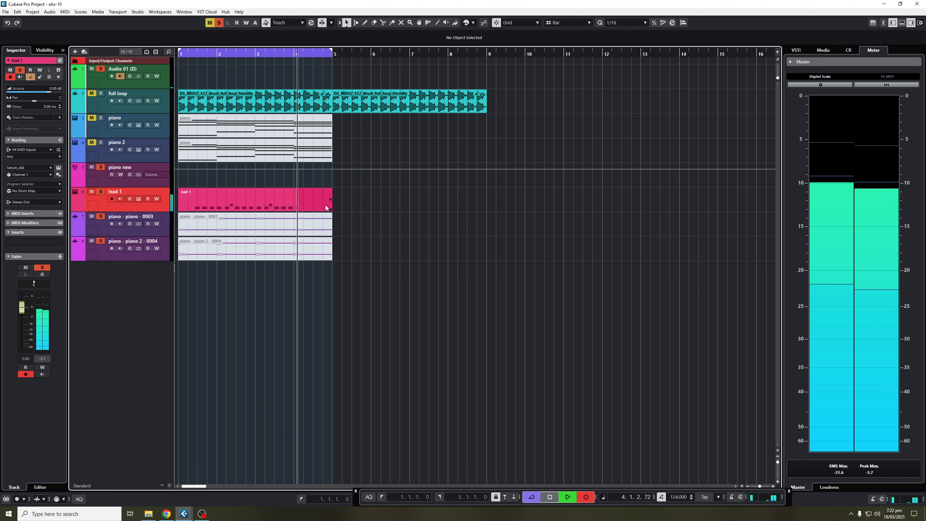
key("space")
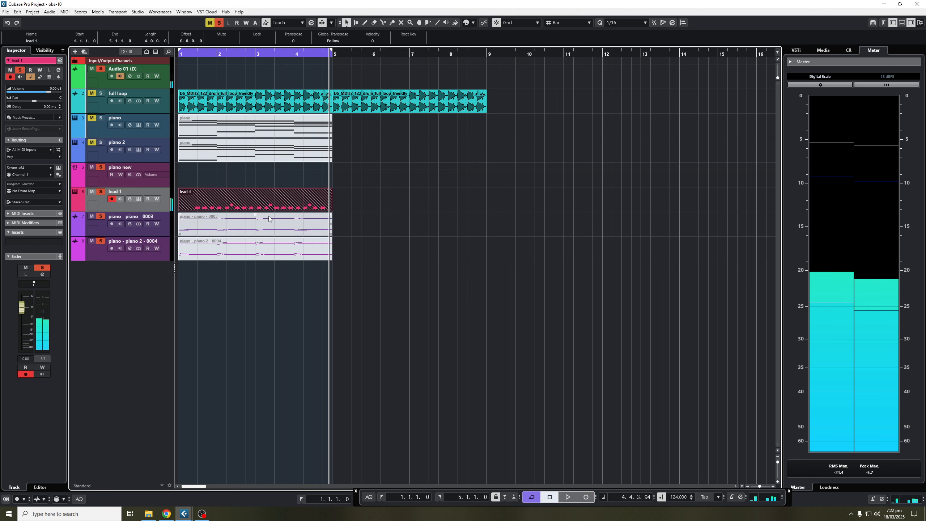
Glue the overlapping lead 1 parts into one and unmute the full loop track.
right_click(298, 201)
left_click(353, 204)
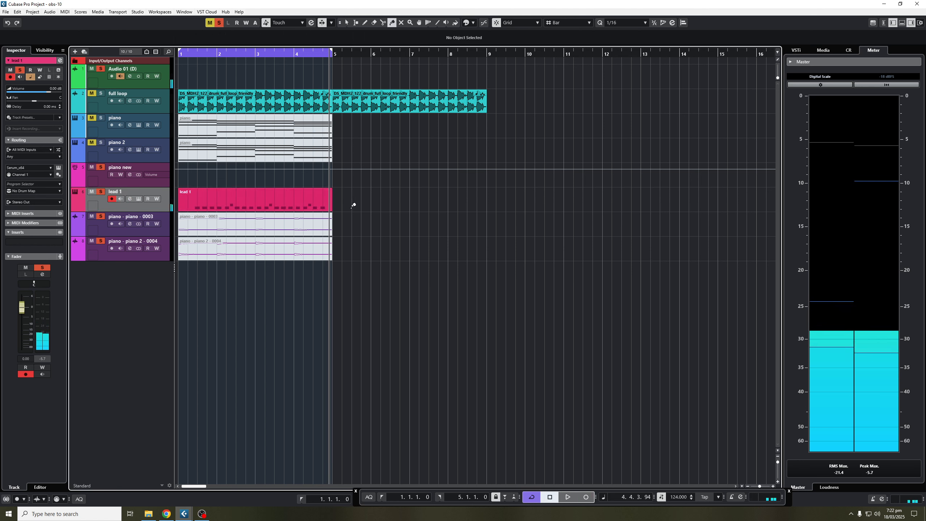
left_click(292, 205)
left_click(92, 94)
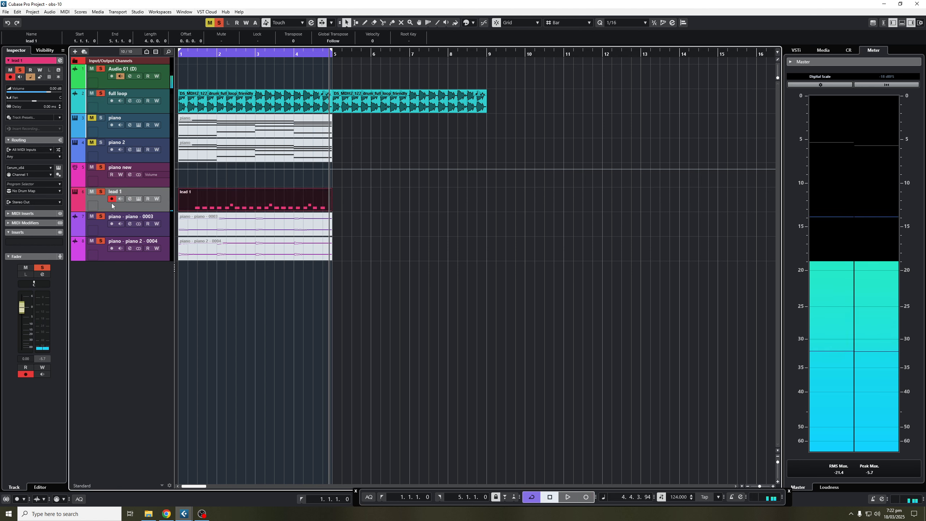
Open the lead 1 part in the note editor and move all its notes to start at bar 1.
double_click(273, 202)
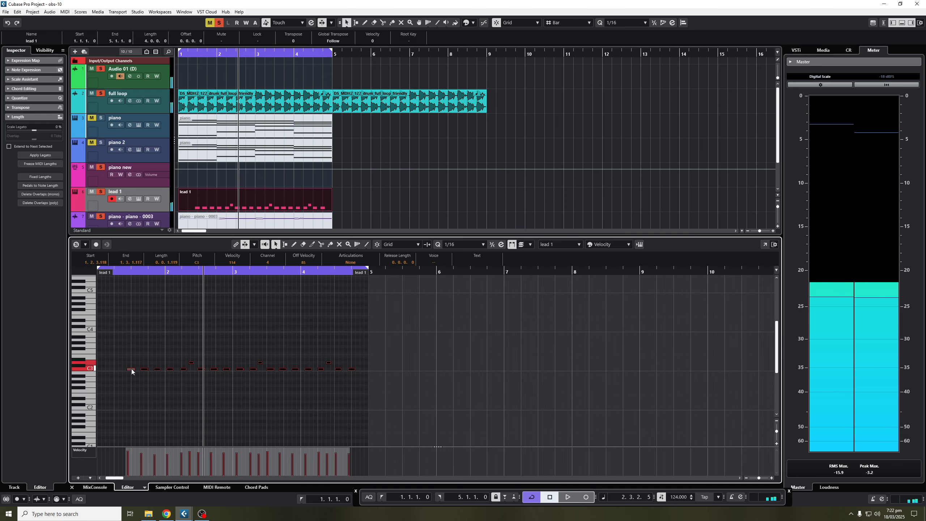
left_click_drag(132, 372, 152, 372)
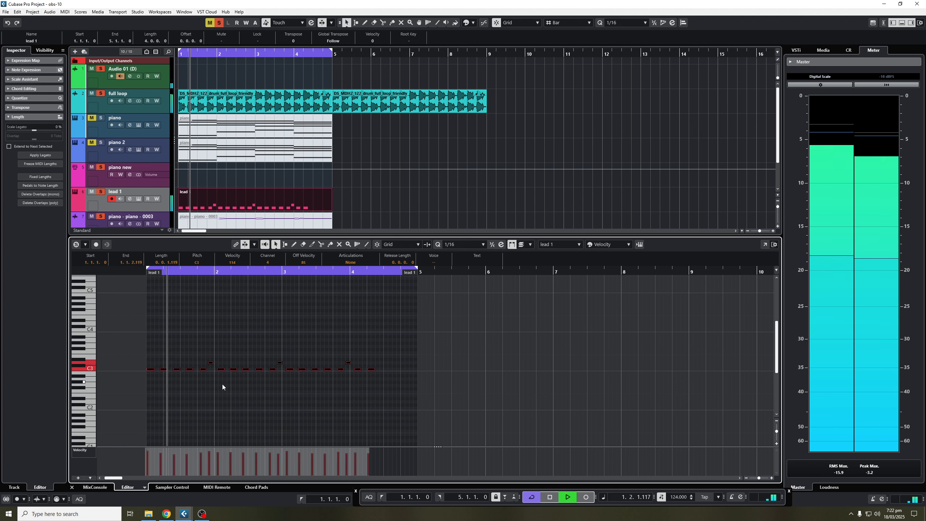
Try quantizing all lead 1 notes to 1/8 and play the result.
left_click(457, 246)
left_click(460, 288)
left_click(443, 353)
key("ctrl+a")
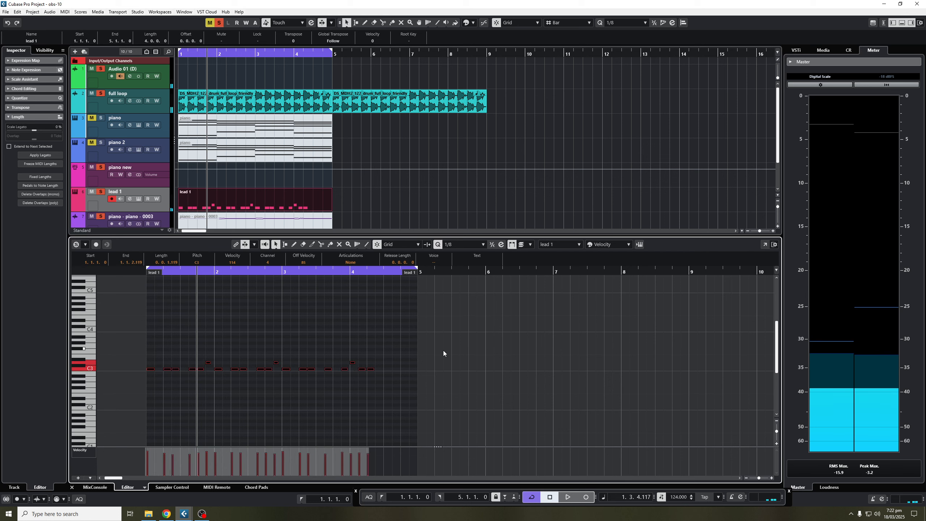
key("space")
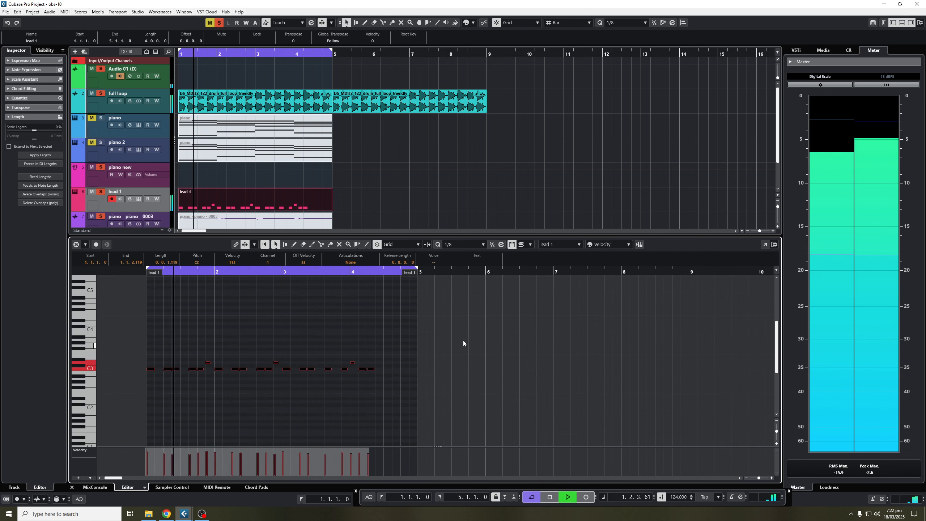
Set the quantize value to 1/16, quantize all lead 1 notes, and play them.
left_click(469, 243)
left_click(469, 296)
left_click(470, 319)
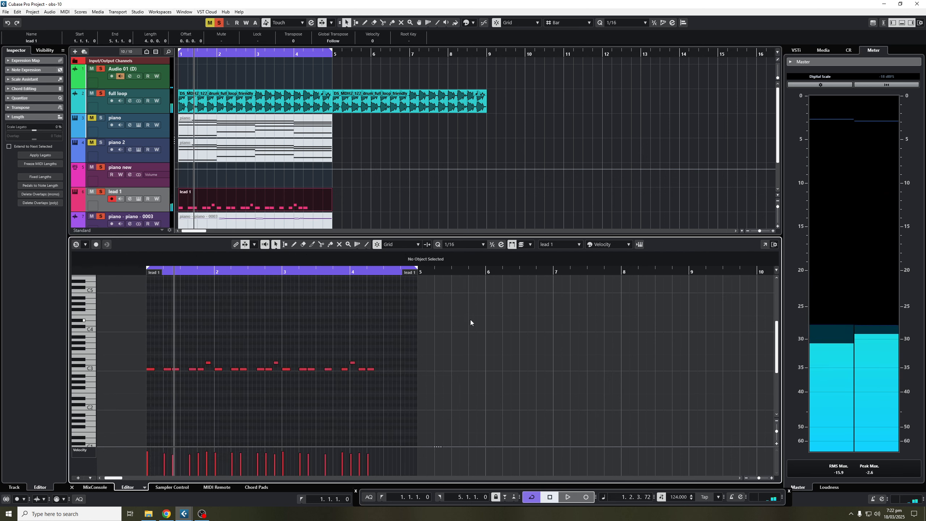
key("ctrl+a")
key("q")
key("space")
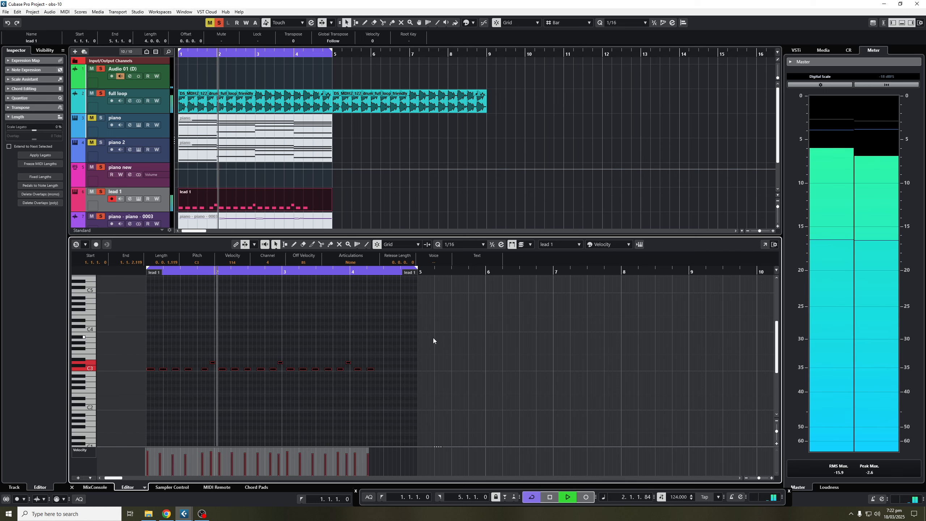
Stop playback and extend the start of the last C3 note in bar 1 back to 1.4.1.
key("space")
left_click(218, 393)
left_click_drag(201, 369, 198, 369)
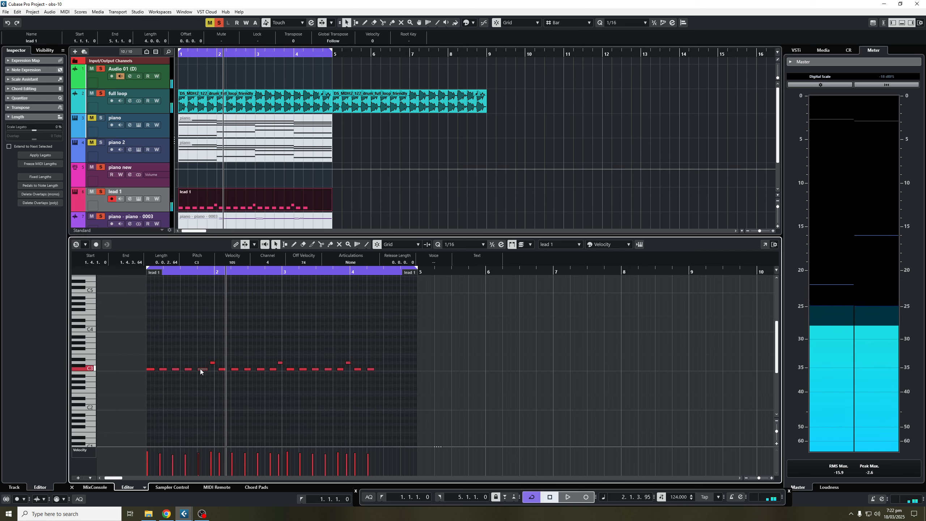
left_click(222, 417)
key("ctrl+a")
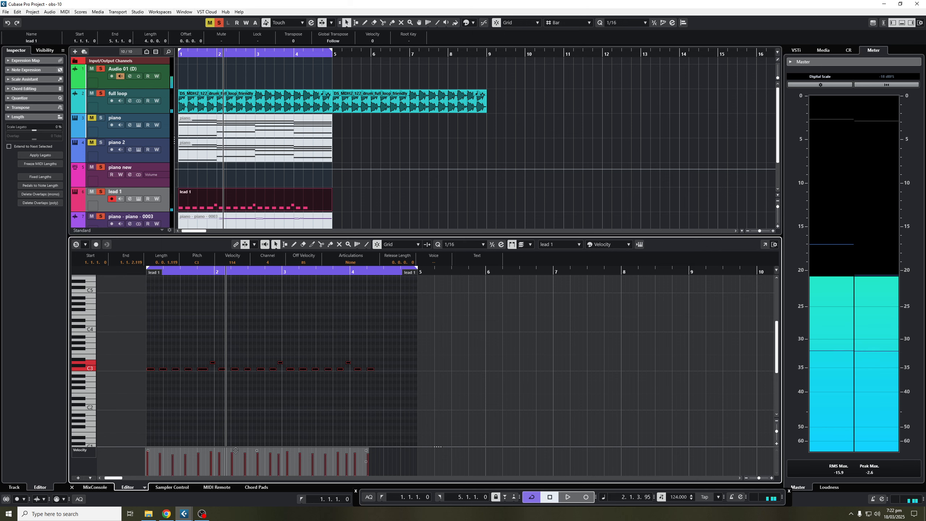
Shorten the lead 1 part to one bar, duplicate it three times to fill bars 1 to 4, and play it.
left_click(355, 200)
left_click_drag(331, 208, 227, 205)
key("ctrl+d")
key("ctrl+d")
key("ctrl+d")
key("space")
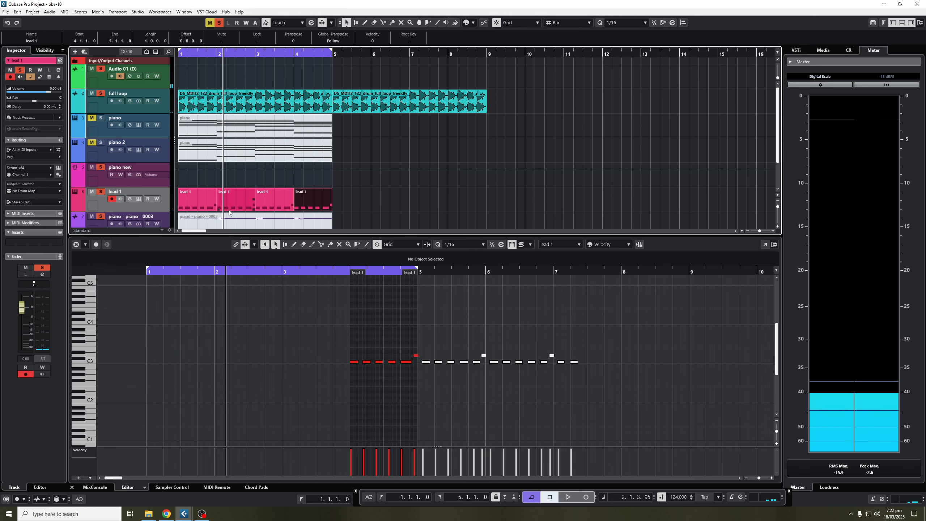
left_click(466, 172)
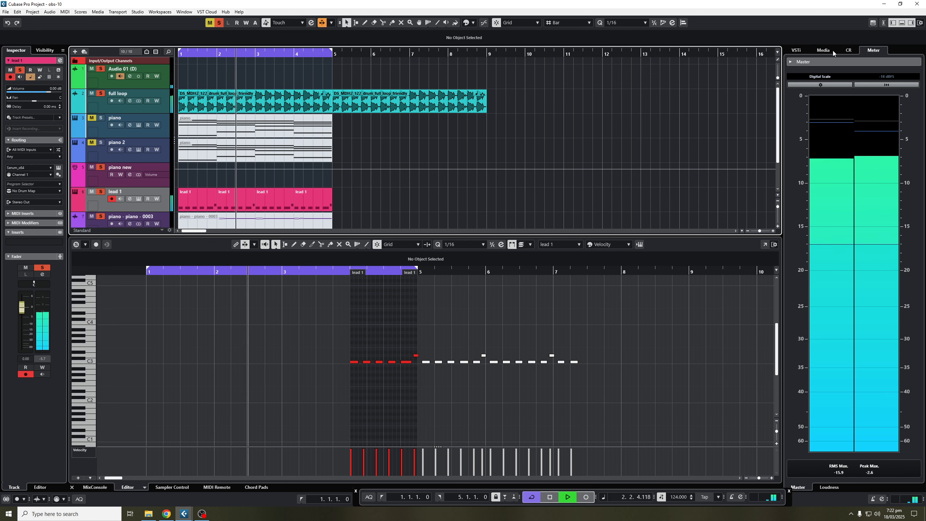
Close the note editor and glue the four lead 1 parts into one part spanning bars 1 to 4.
left_click(901, 23)
right_click(436, 225)
left_click(481, 226)
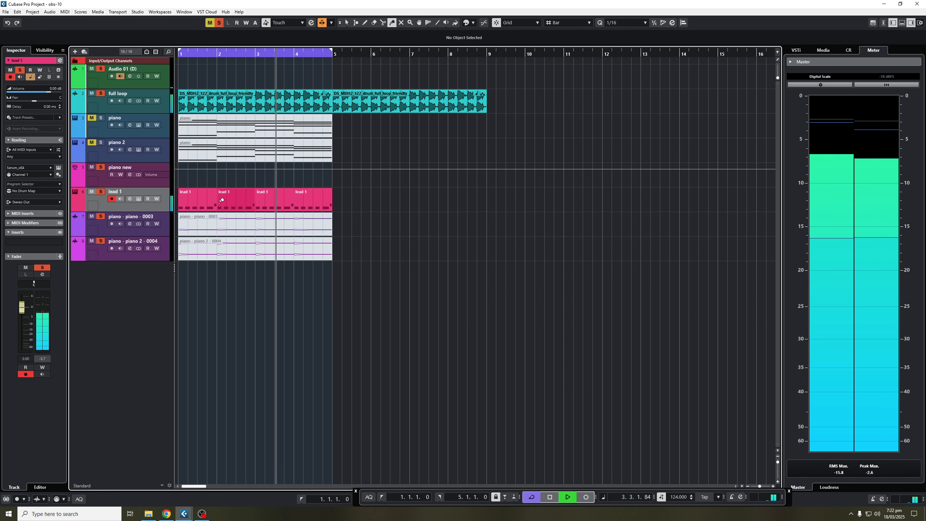
left_click(209, 195)
left_click(209, 195)
left_click(209, 195)
right_click(403, 214)
left_click(404, 215)
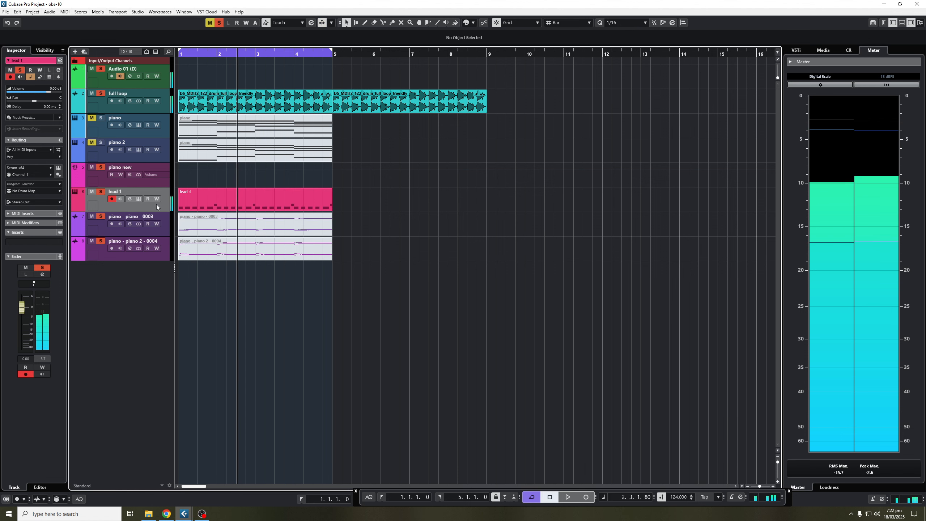
Add a Serum_x64 instrument track named lead 2 and unmute it alongside the soloed tracks.
key("F11")
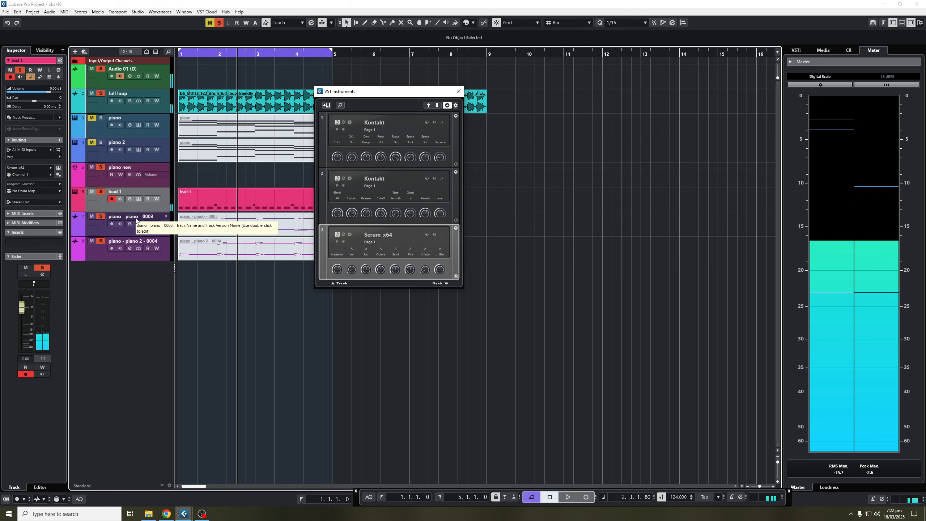
left_click(326, 105)
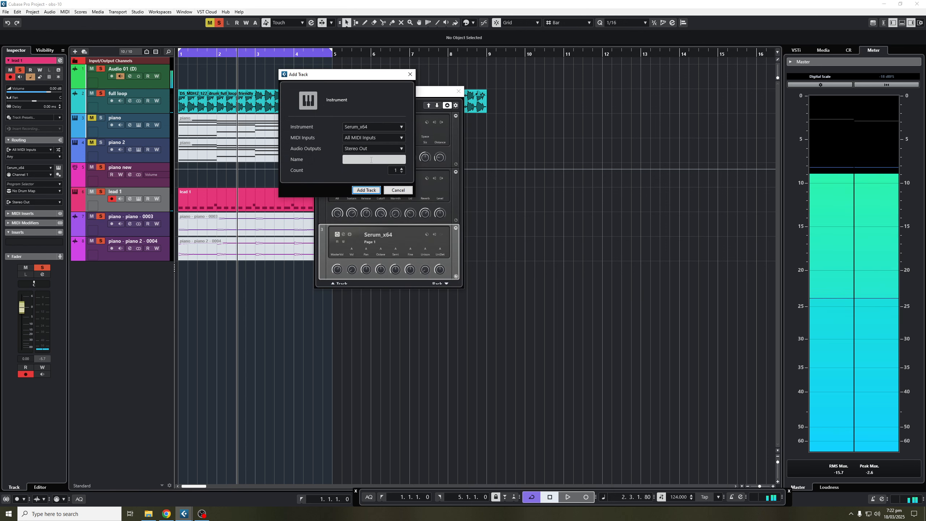
type("le")
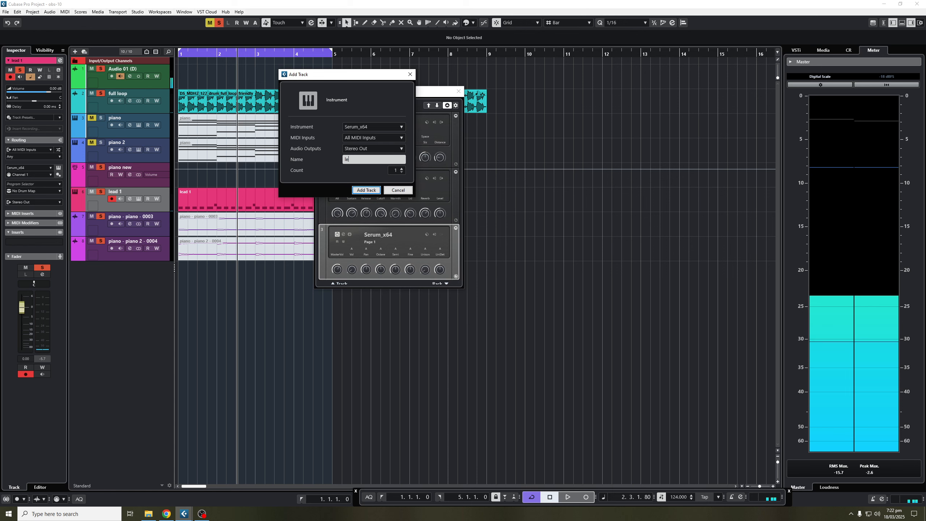
type("ad 2")
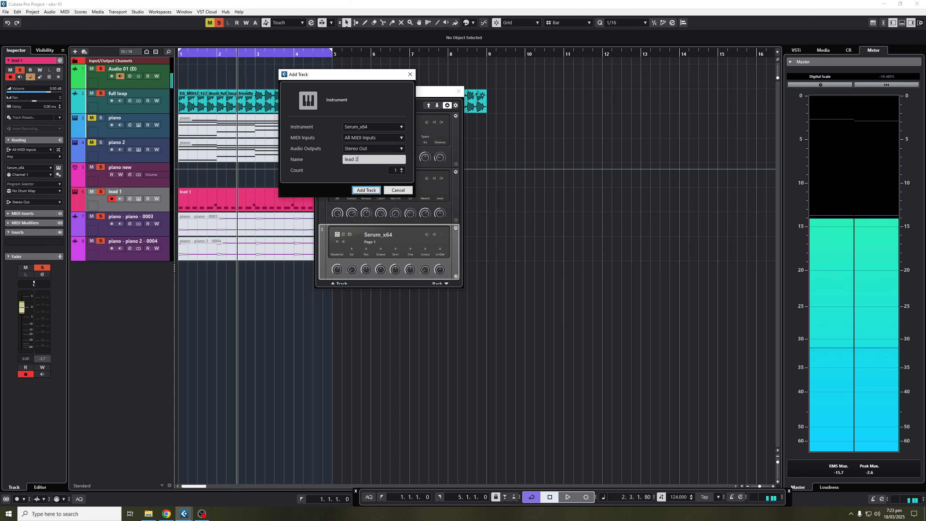
left_click(379, 193)
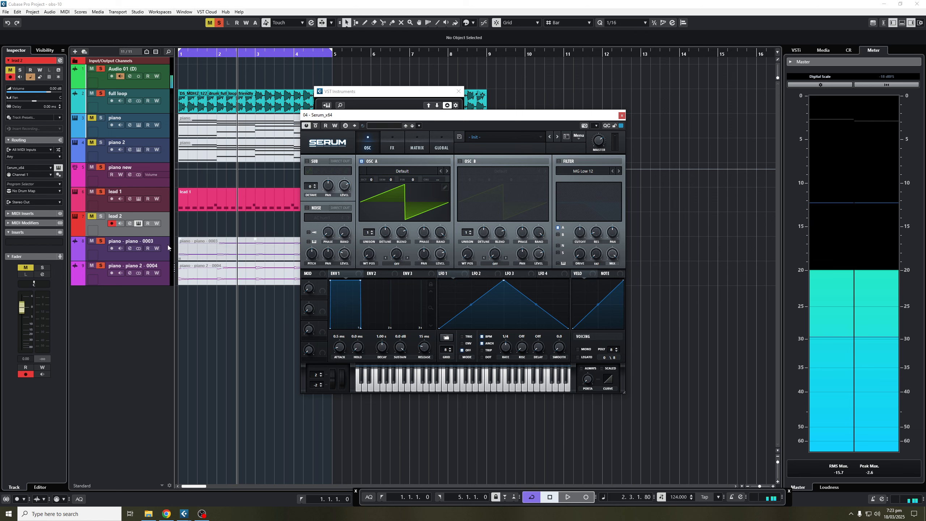
left_click(90, 217)
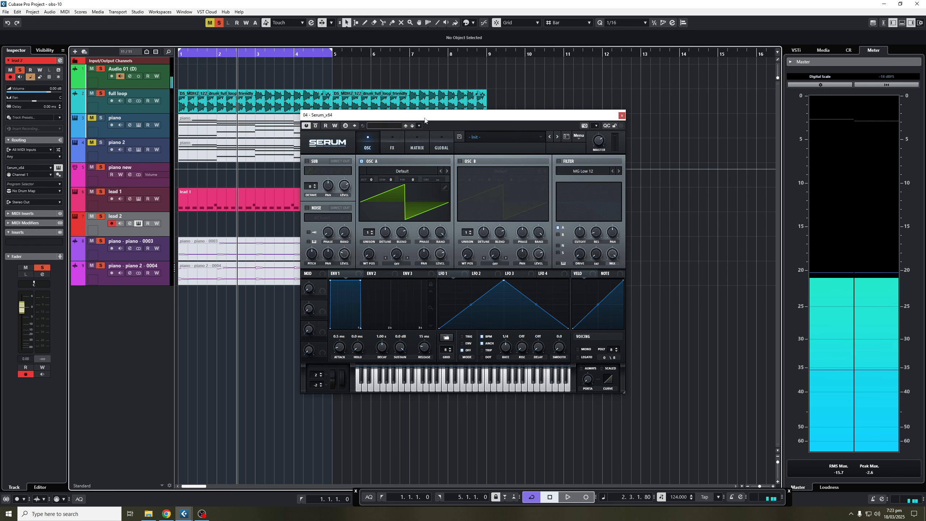
Copy the lead 1 part onto the lead 2 track at bar 1 and mute lead 1.
left_click_drag(364, 114, 492, 130)
left_click(184, 193)
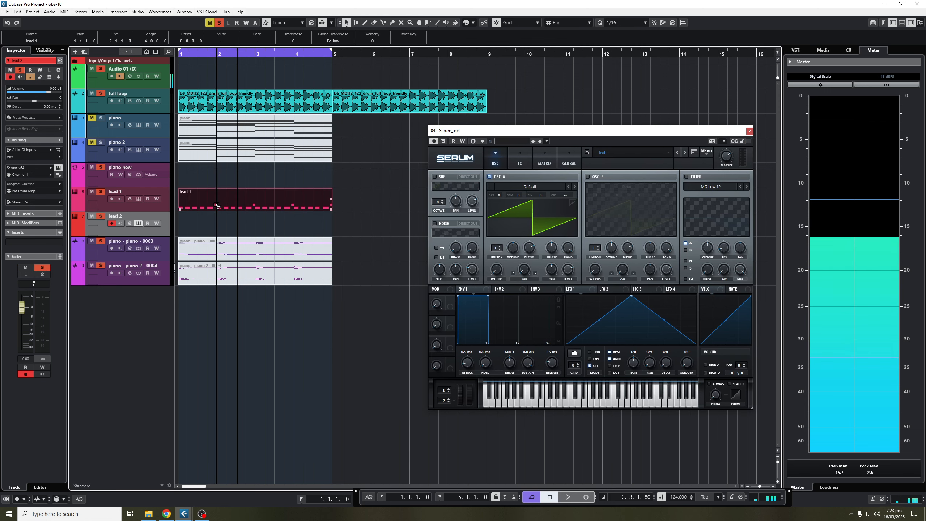
left_click_drag(184, 197, 185, 222)
left_click(92, 191)
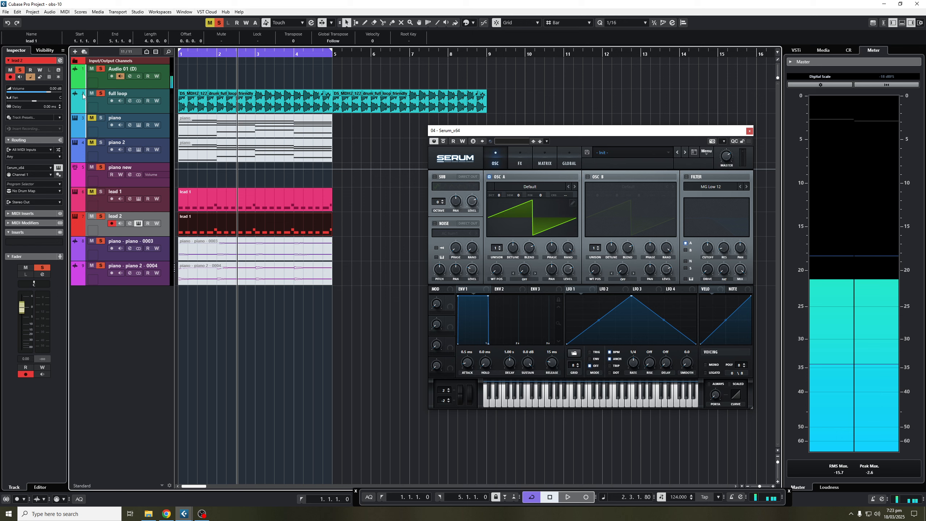
Audition Serum pluck presets on lead 2 from DS_MDH_synth_pluck_arp_star onward, keep DS_MDH_synth_pluck_festival, and close the instrument.
left_click(616, 152)
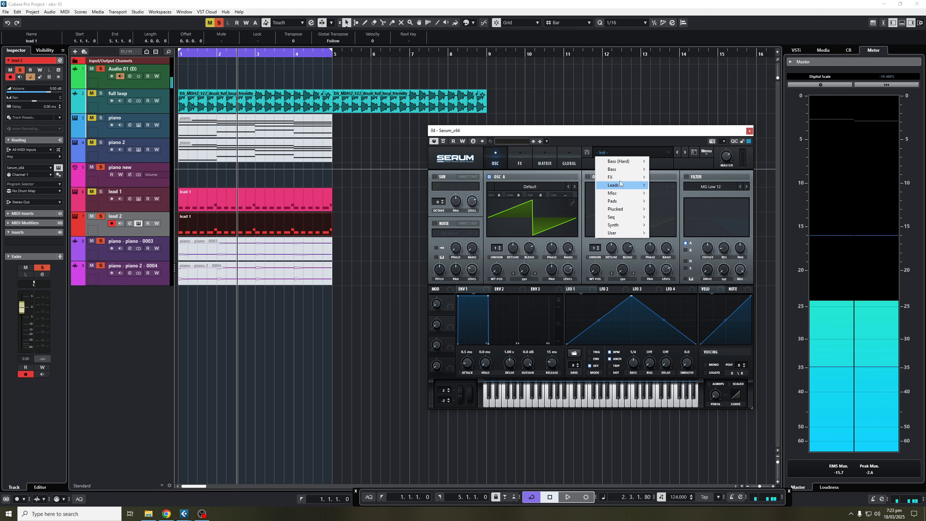
mouse_move(632, 231)
mouse_move(684, 237)
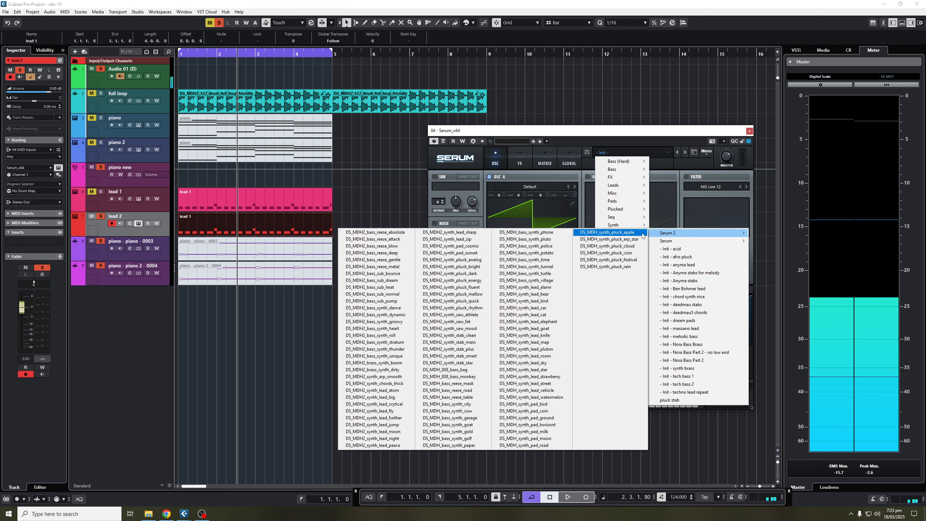
left_click(615, 239)
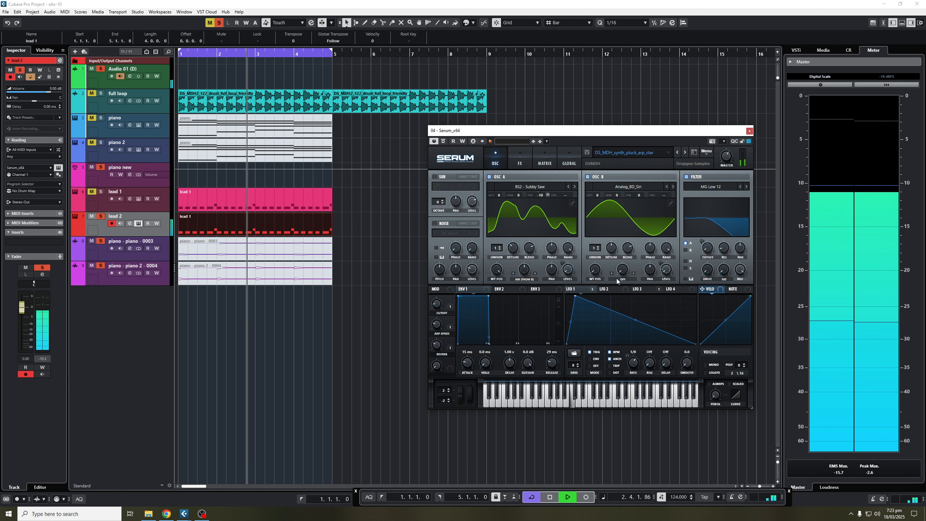
left_click(685, 153)
left_click(685, 153)
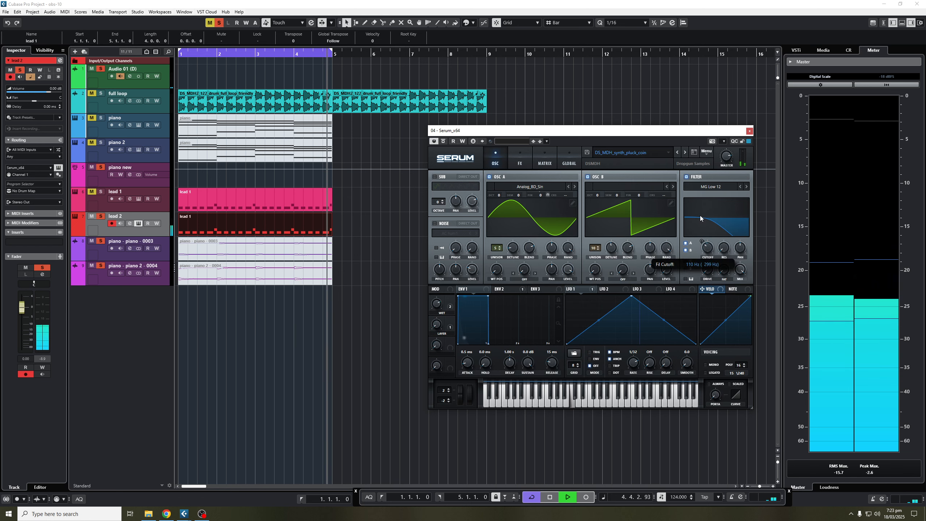
left_click(685, 153)
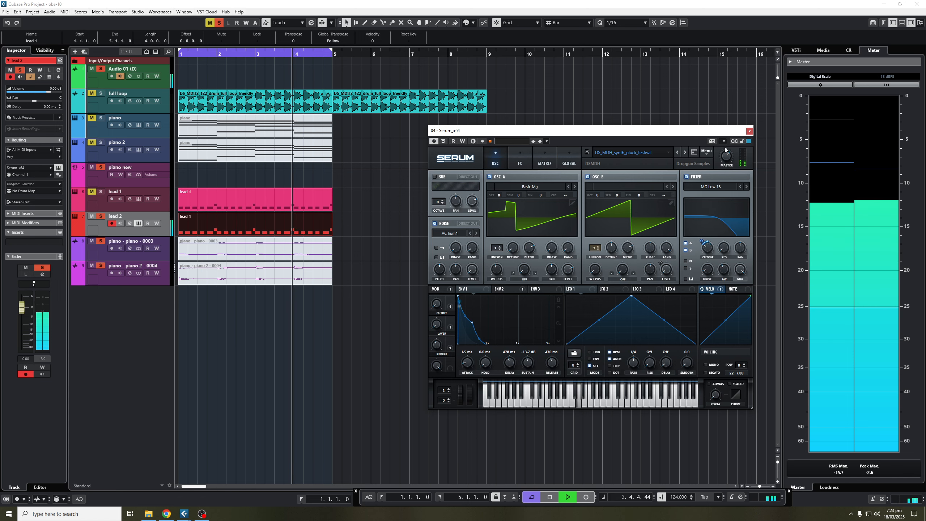
left_click(749, 130)
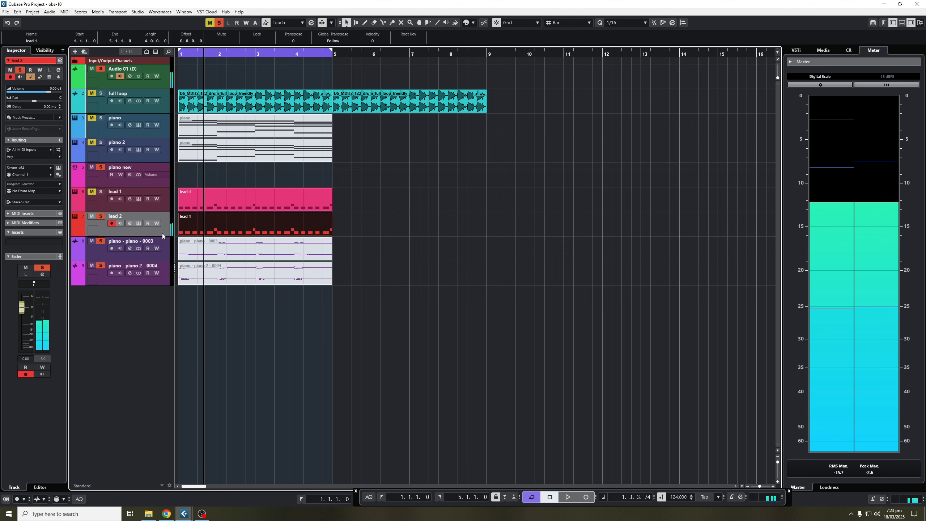
Move lead 2 above lead 1 and blend lead 1 back in at -3.75 dB during playback.
left_click_drag(167, 232, 165, 204)
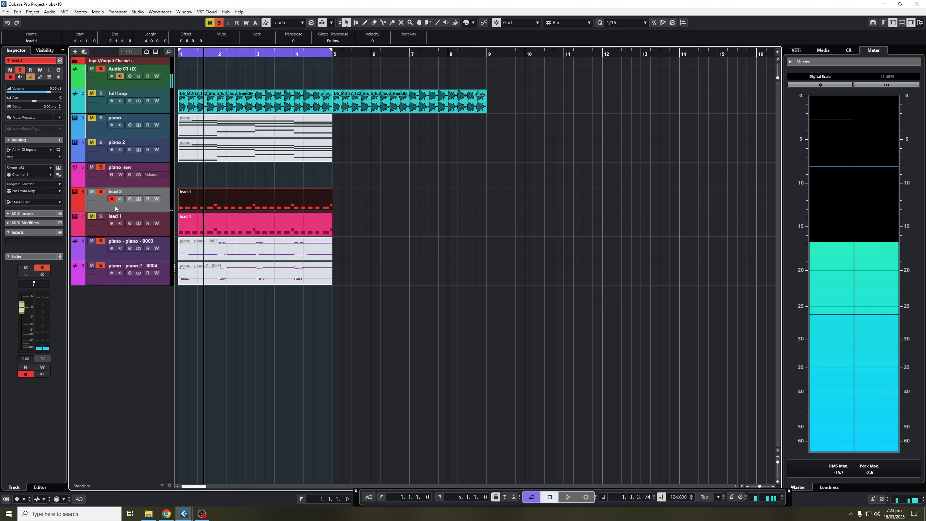
left_click(105, 232)
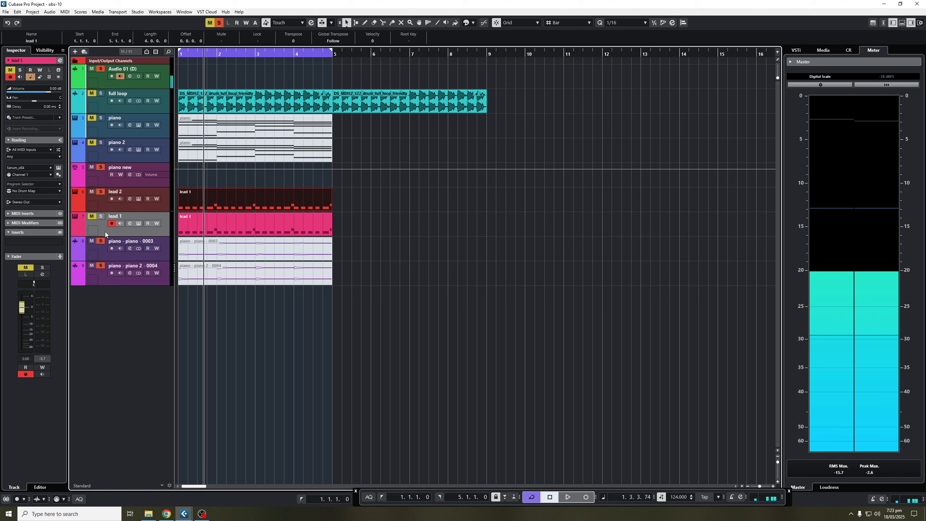
left_click_drag(26, 306, 27, 379)
key("space")
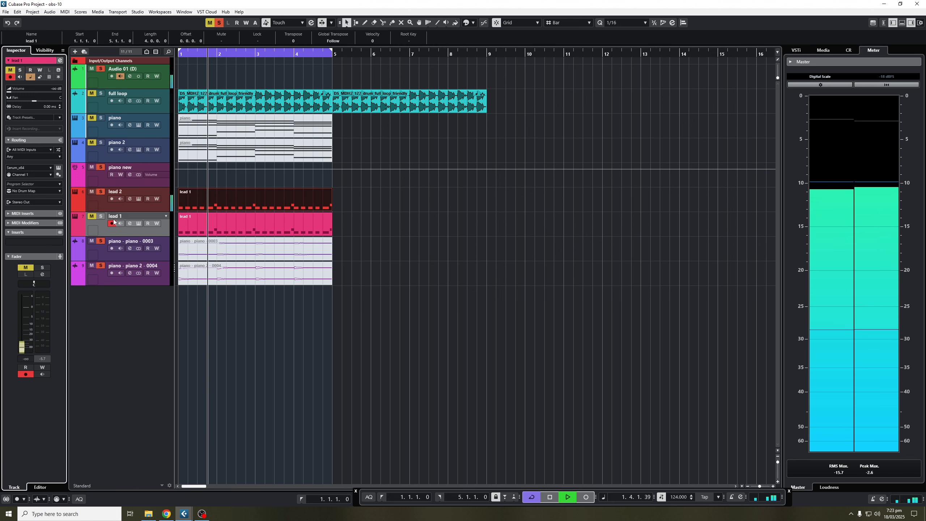
left_click(101, 217)
left_click_drag(22, 347, 22, 343)
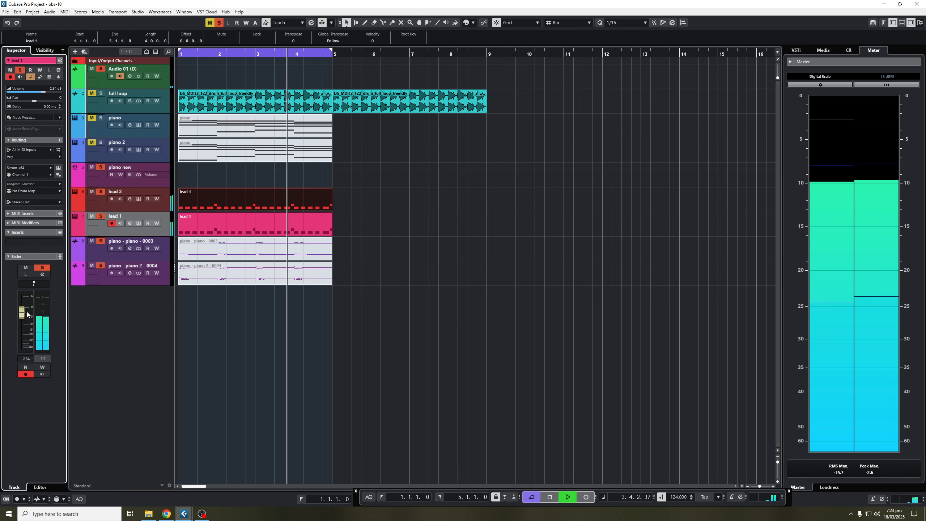
left_click_drag(29, 315, 29, 316)
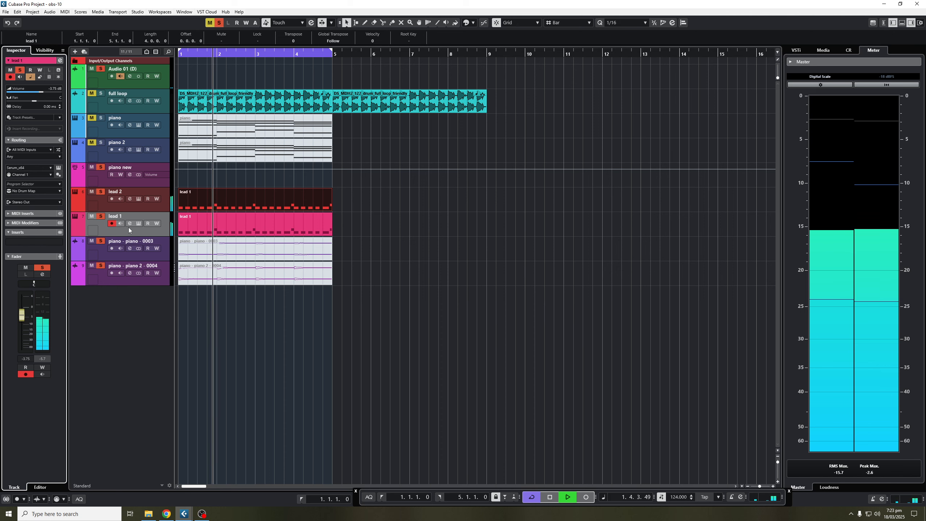
Raise the Reverb filter's cutoff in lead 1's Serum patch with lead 2 muted, and bring lead 2 back in.
left_click(92, 192)
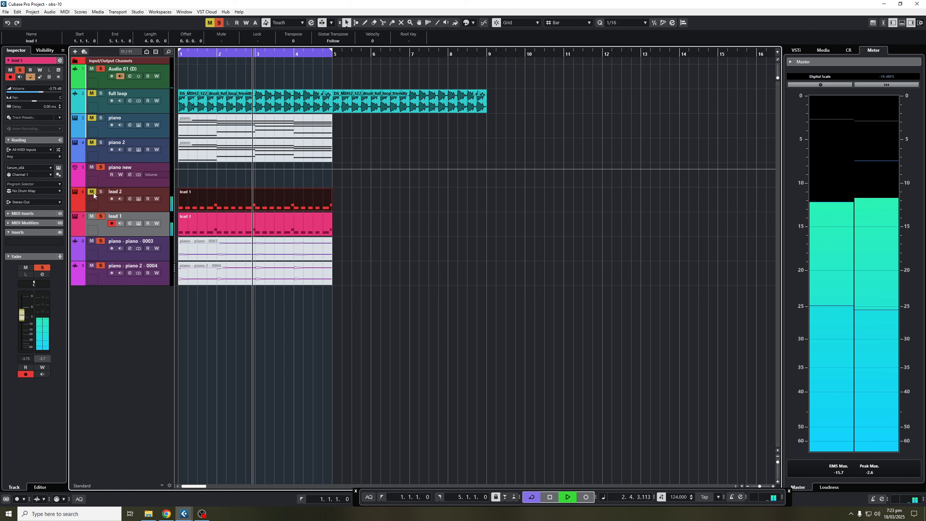
left_click(138, 224)
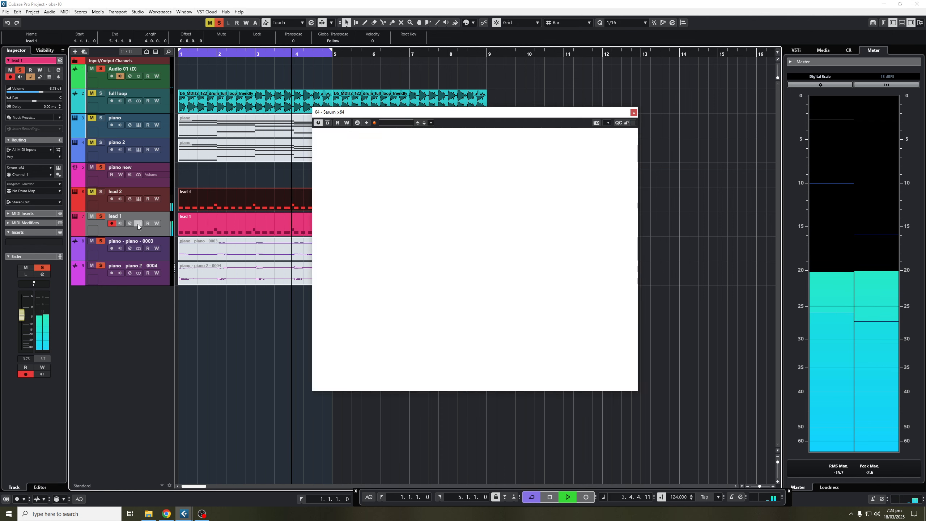
left_click(403, 142)
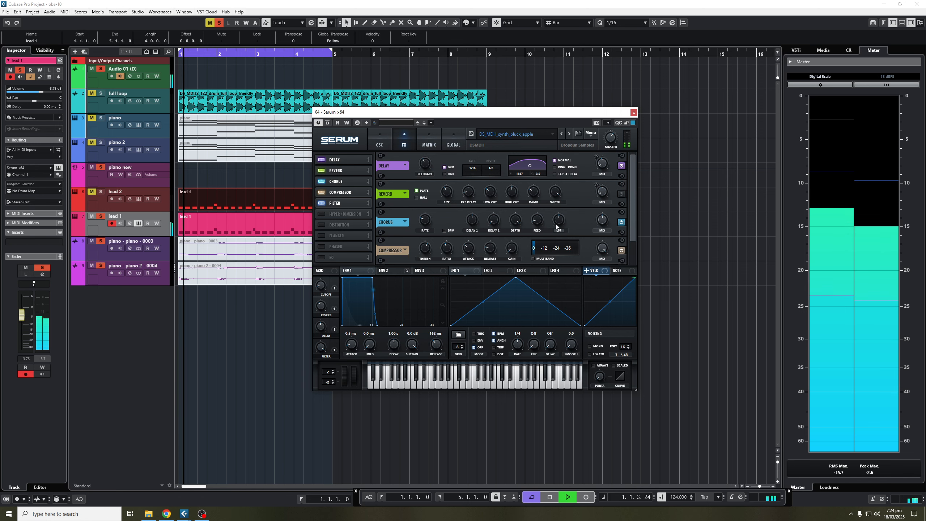
left_click(386, 146)
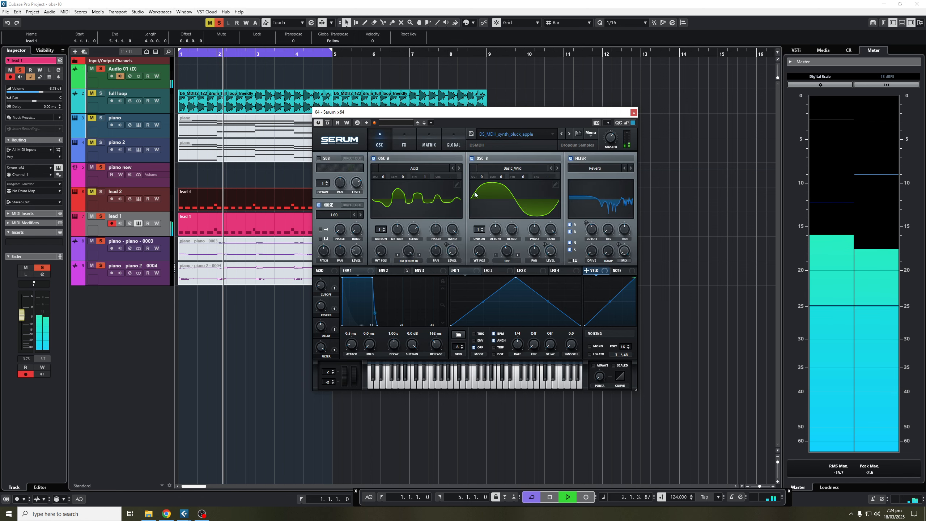
mouse_move(592, 230)
left_mouse_down()
mouse_move(593, 267)
mouse_move(589, 218)
left_mouse_up()
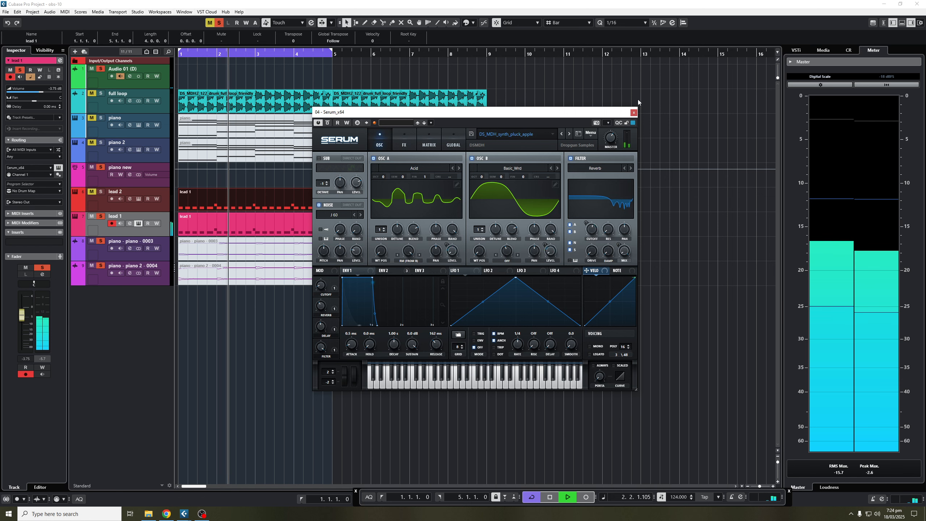
left_click(633, 113)
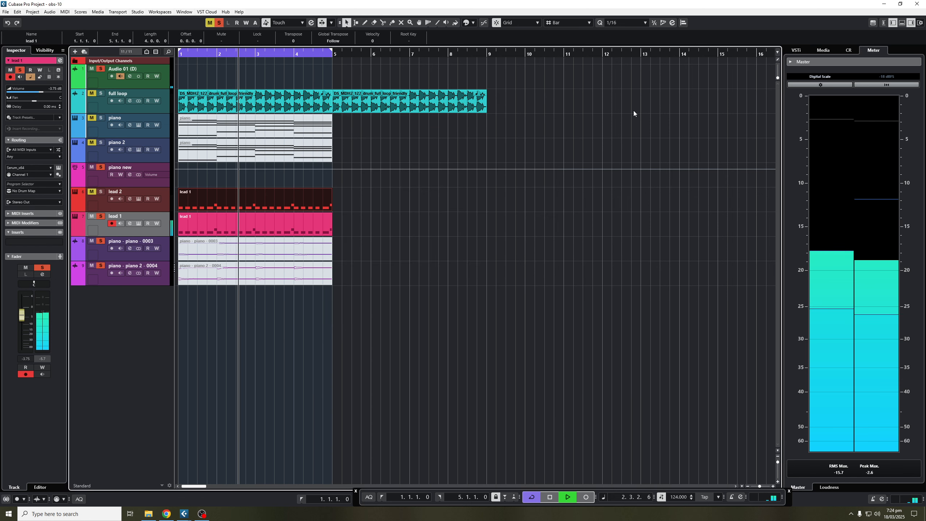
left_click(92, 193)
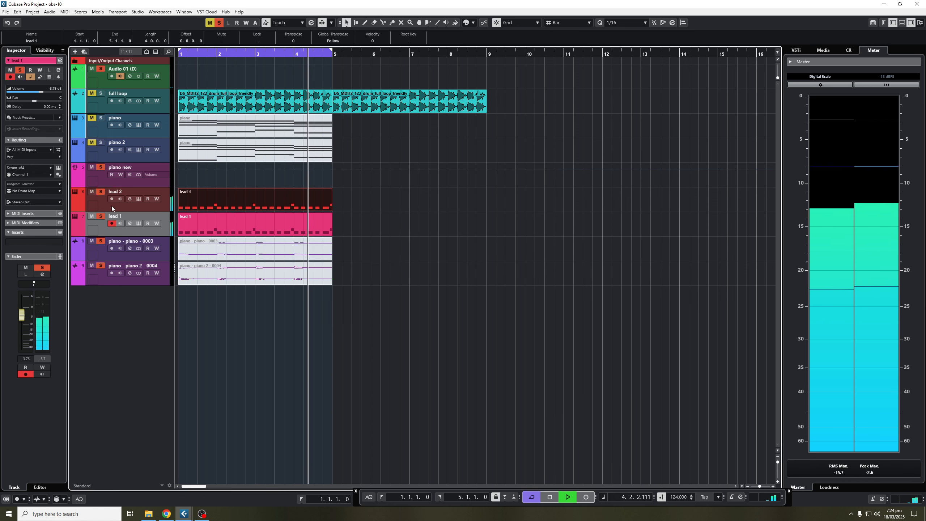
Insert the Frequency EQ in lead 1's first insert slot and mute lead 2.
left_click(112, 206)
left_click(130, 223)
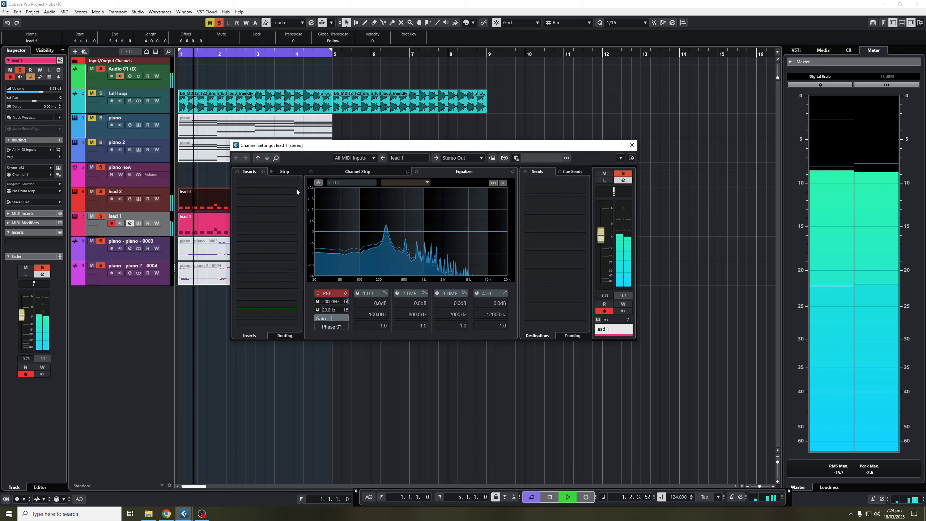
left_click(275, 183)
left_click(268, 261)
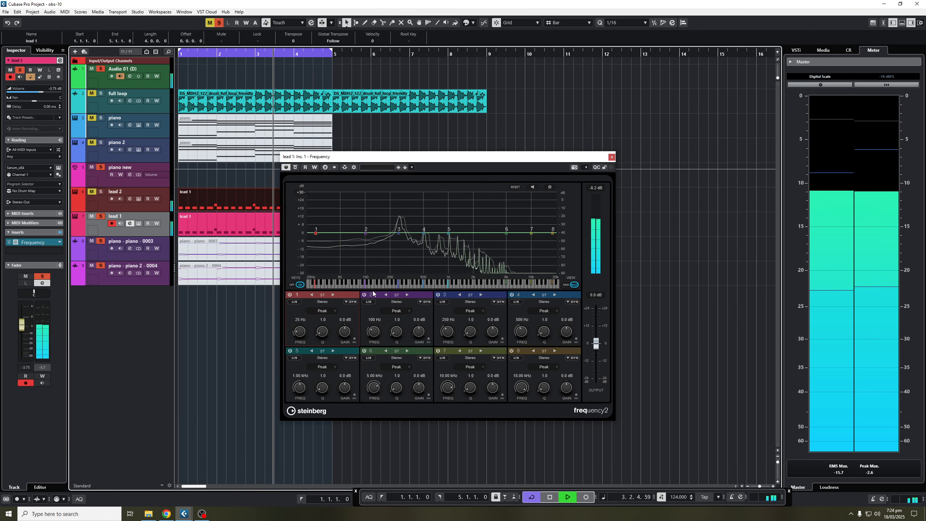
Set lead 1's EQ band 1 to Cut 48 at 175 Hz and band 3 to -7.4 dB, 259 Hz, Q 3.2; unmute lead 2.
left_click(333, 310)
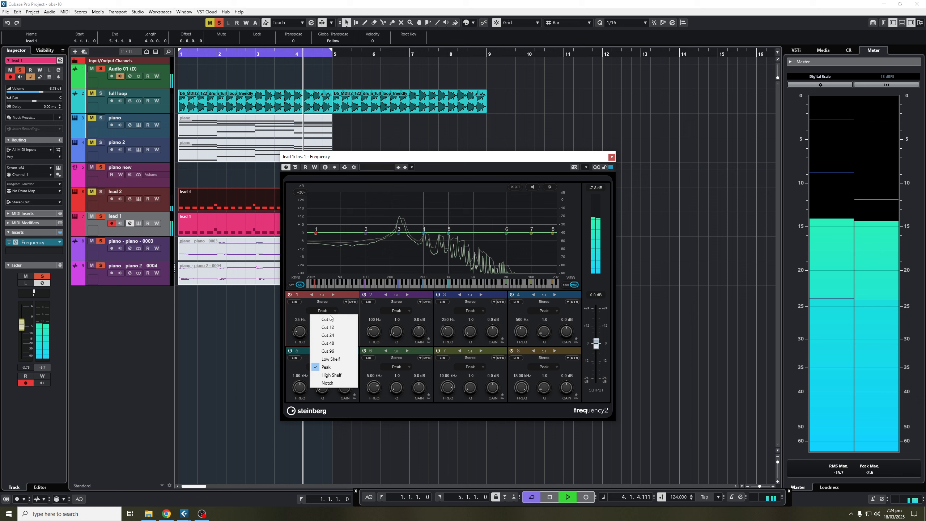
left_click(328, 342)
left_click_drag(316, 233, 401, 243)
left_click_drag(468, 333, 467, 325)
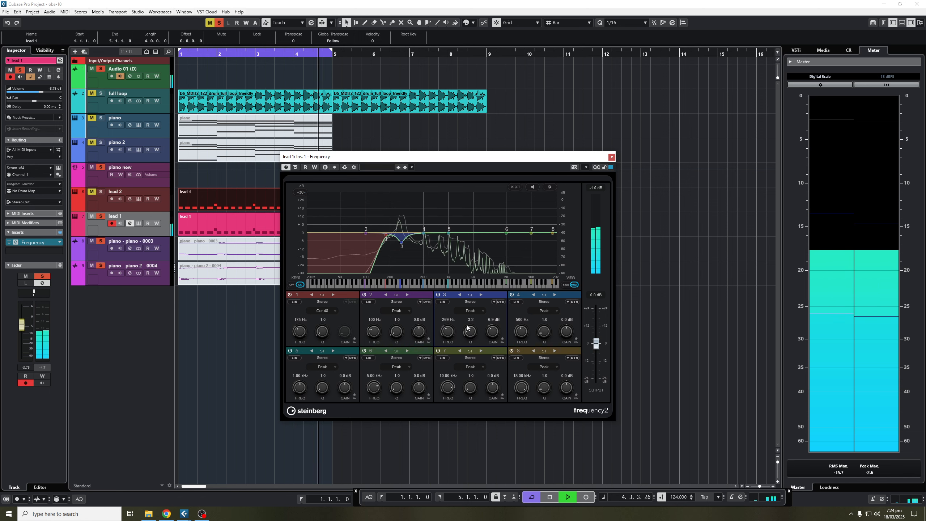
left_click_drag(401, 242, 400, 245)
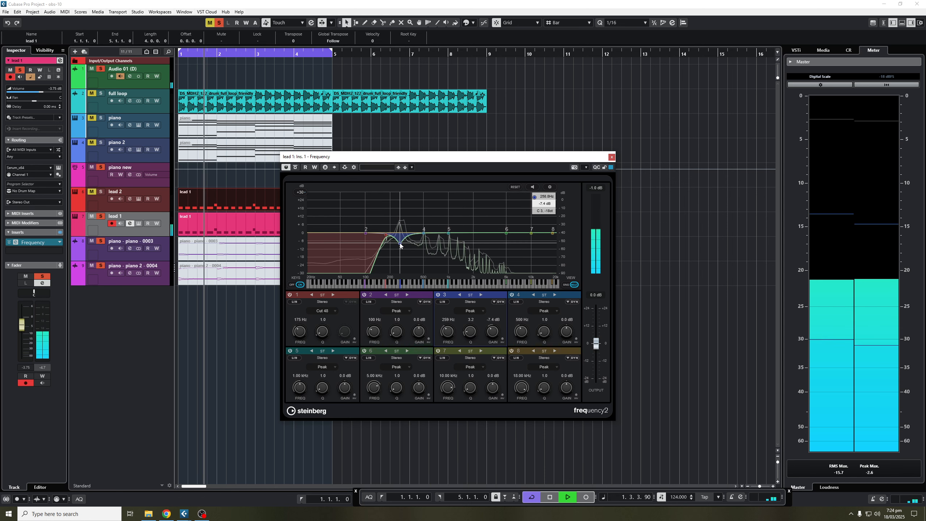
left_click(612, 158)
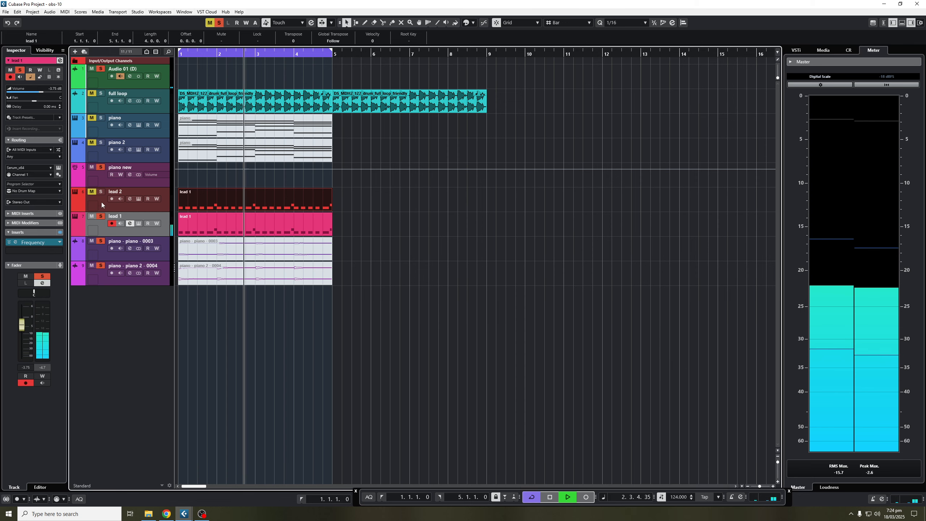
left_click(92, 192)
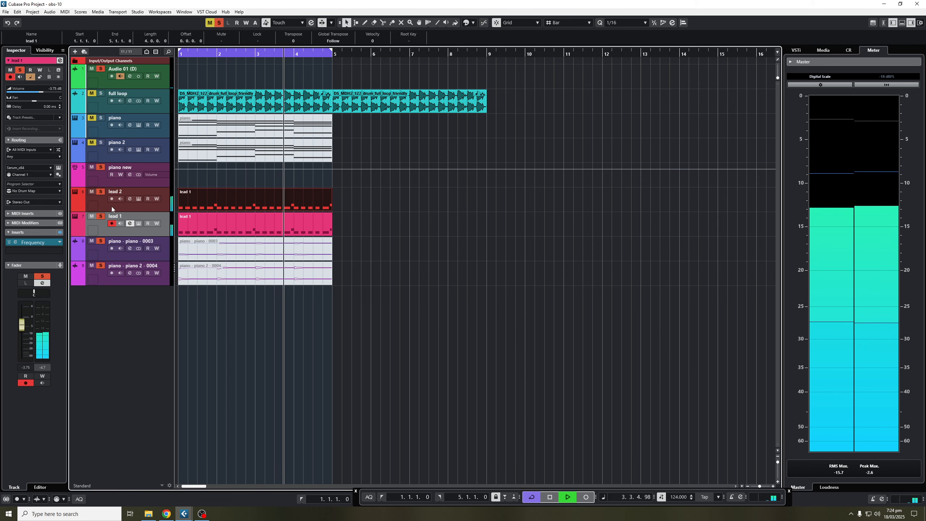
Insert the Frequency EQ in lead 2's first insert slot.
left_click(130, 198)
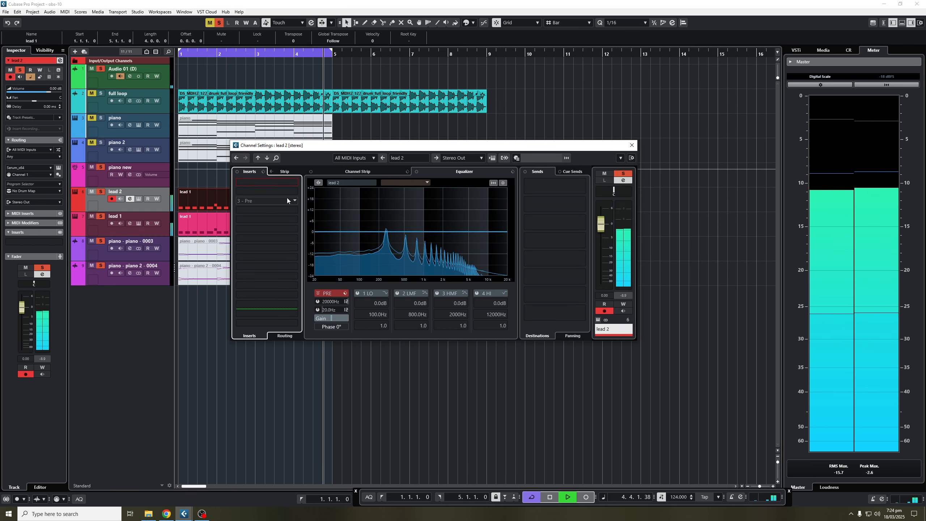
left_click(265, 182)
type("fre")
left_click(271, 210)
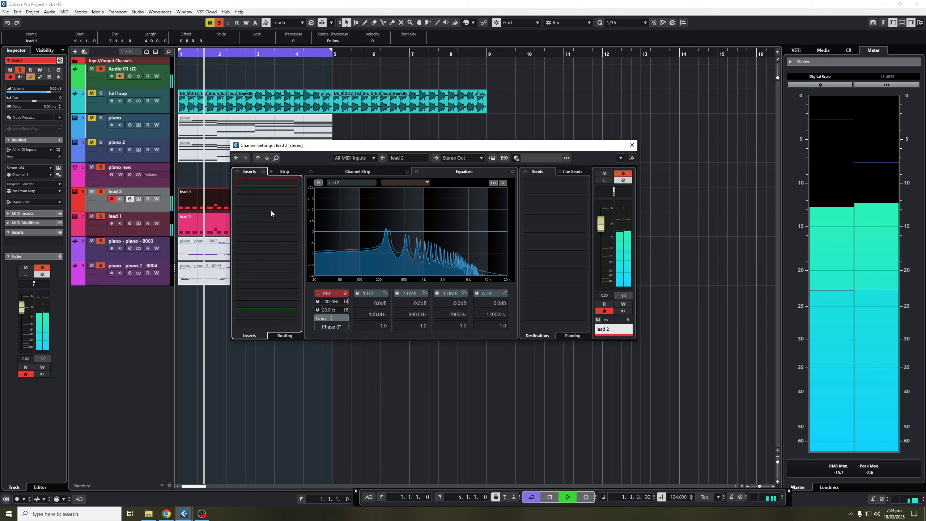
Set band 1 of lead 2's Frequency EQ to Cut 48 at 199 Hz and close its EQ and channel settings.
left_click(339, 345)
left_click(346, 408)
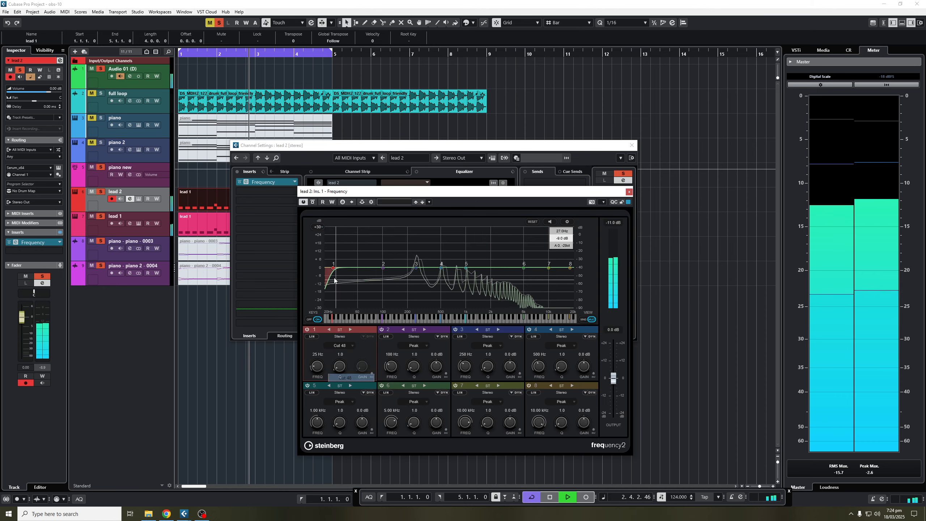
left_click_drag(333, 269, 408, 269)
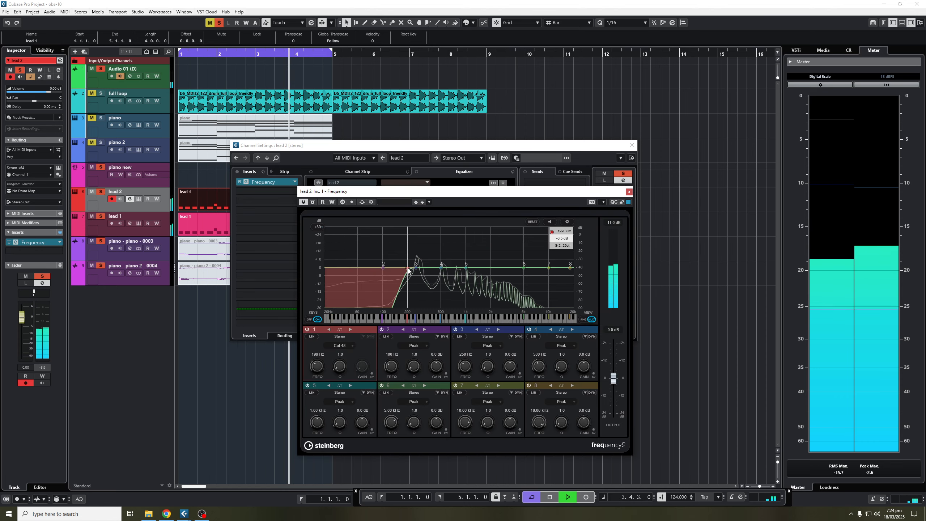
left_click(629, 191)
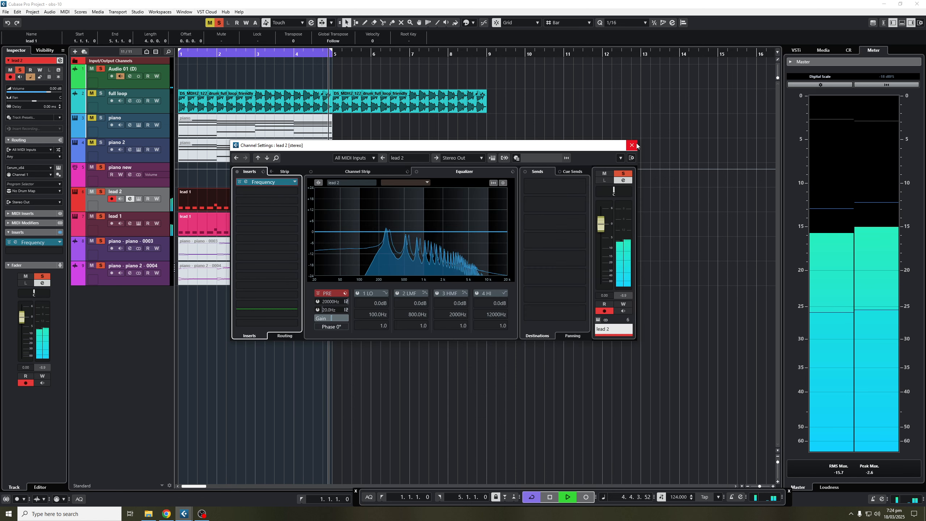
left_click(632, 145)
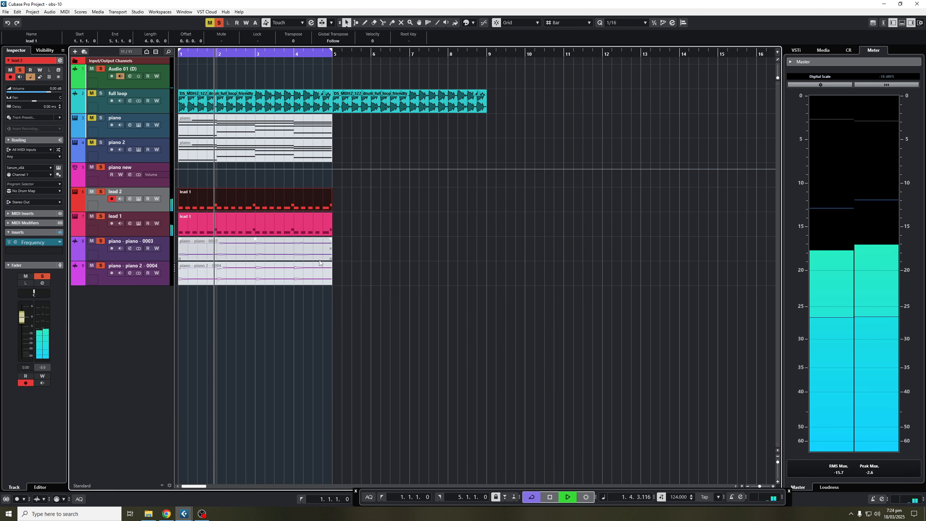
Raise the band 1 cut in lead 1's Frequency EQ to 313 Hz and close its channel settings.
left_click(138, 232)
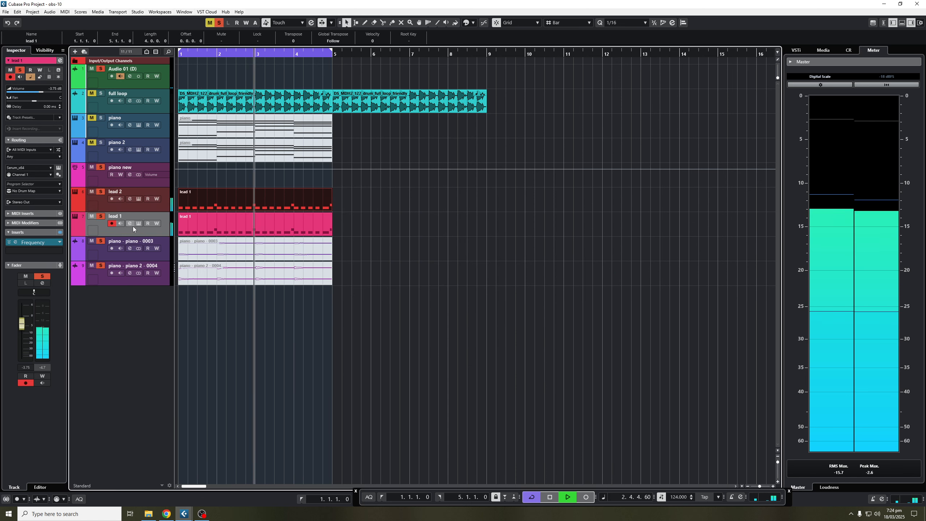
left_click(130, 223)
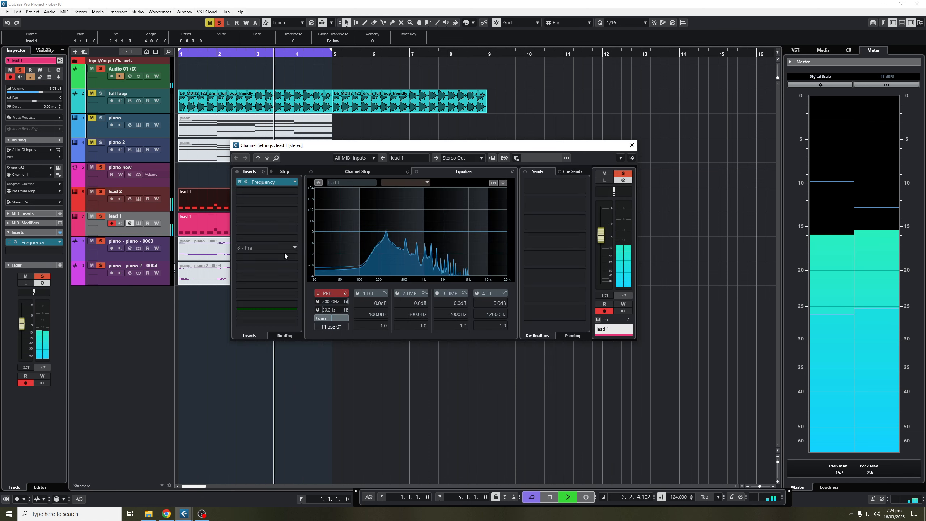
left_click(247, 185)
left_click_drag(407, 235, 408, 235)
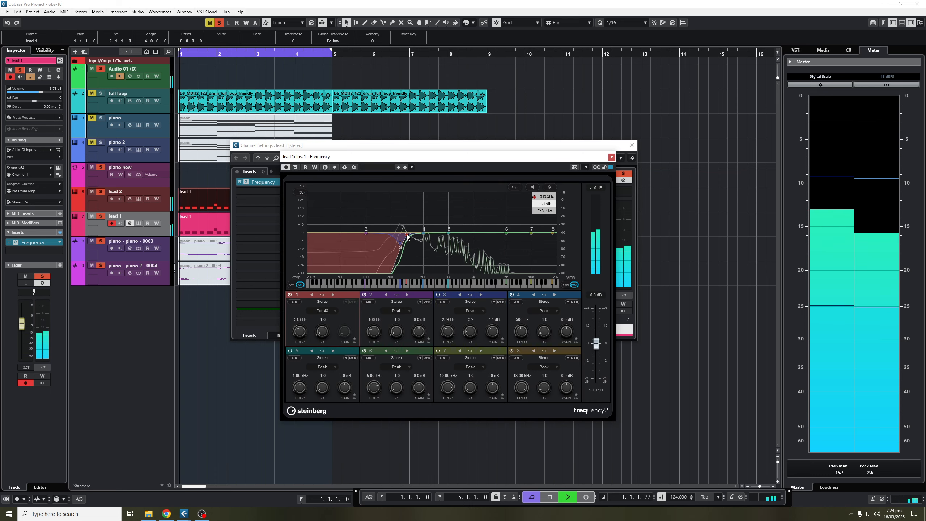
left_click(611, 157)
left_click(630, 146)
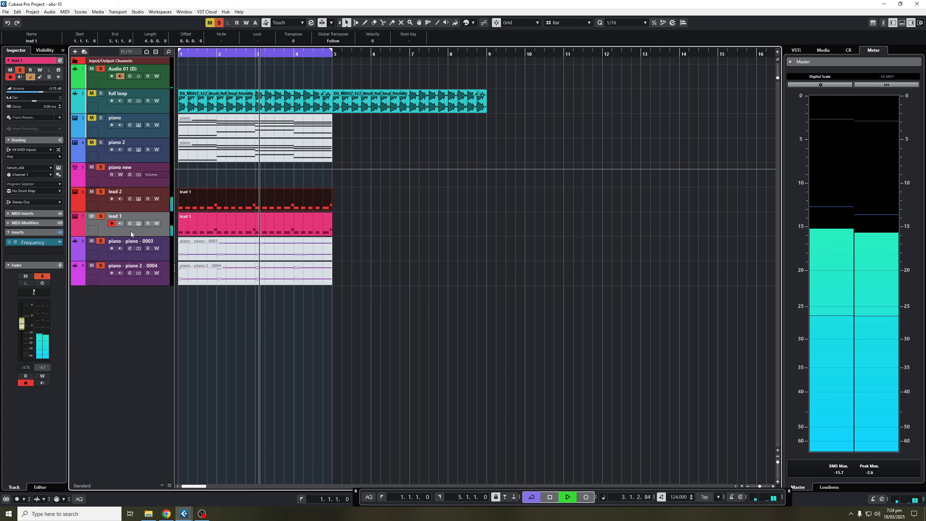
Raise the reverb mix in the effects of lead 1's Serum patch and close the instrument.
left_click(139, 223)
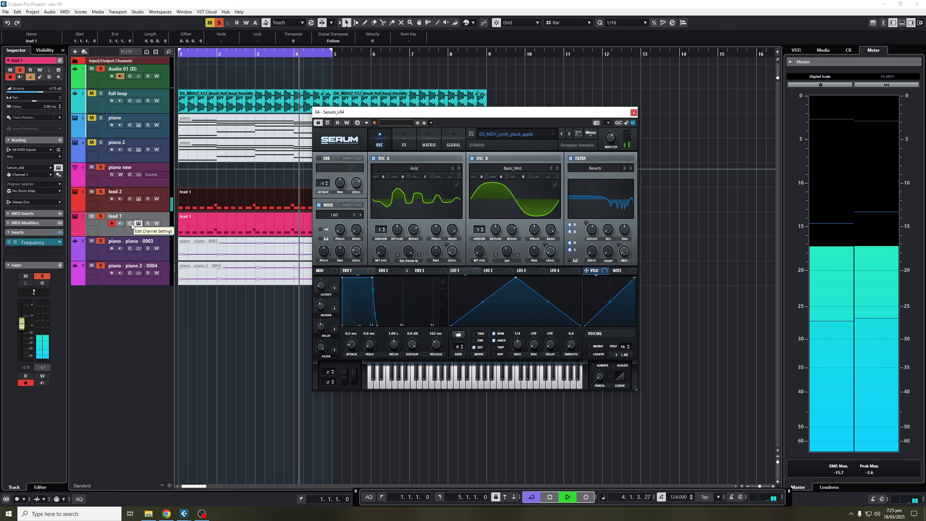
left_click(404, 145)
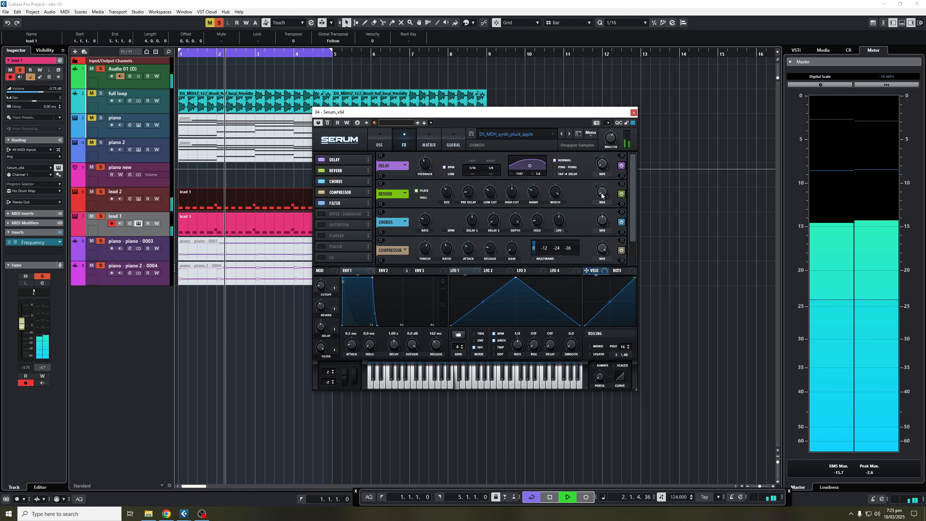
mouse_move(602, 194)
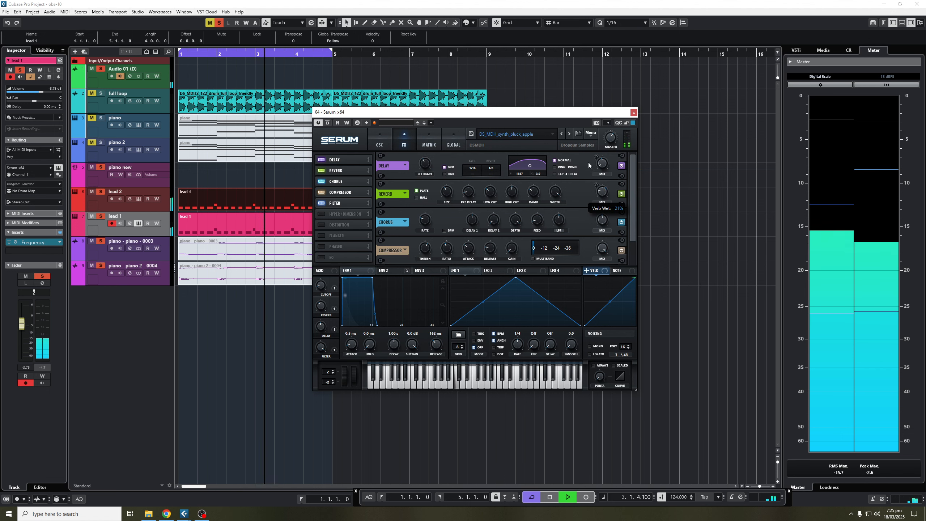
left_click_drag(588, 162, 588, 158)
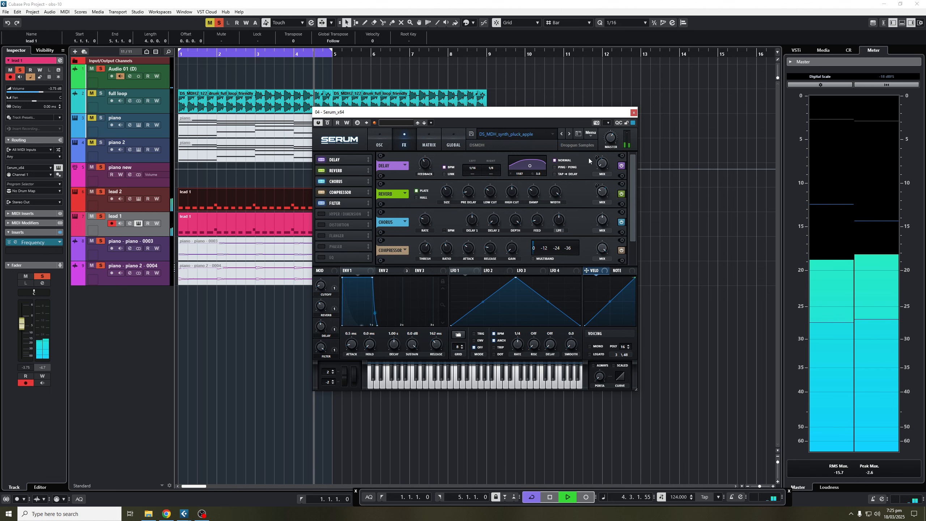
left_click(633, 113)
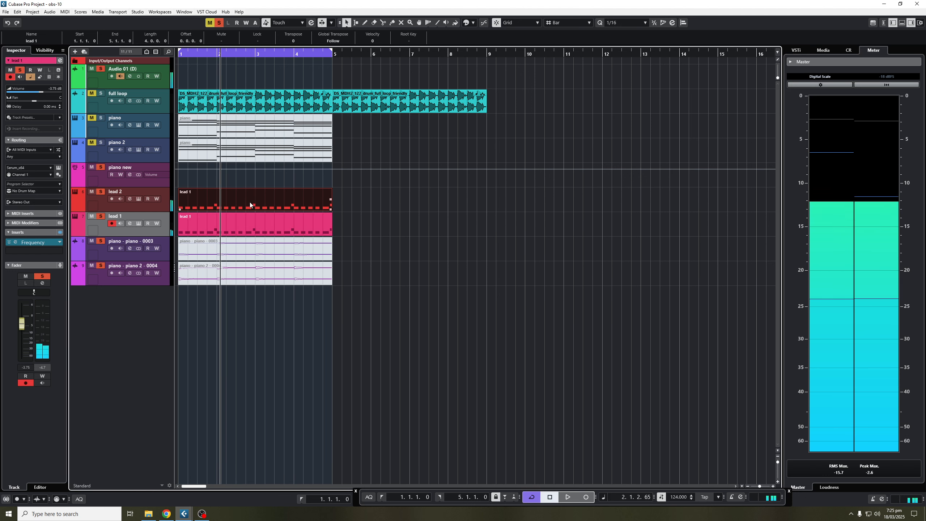
Rename the lead 2 track as "lead main" and play the loop back.
left_click(212, 228)
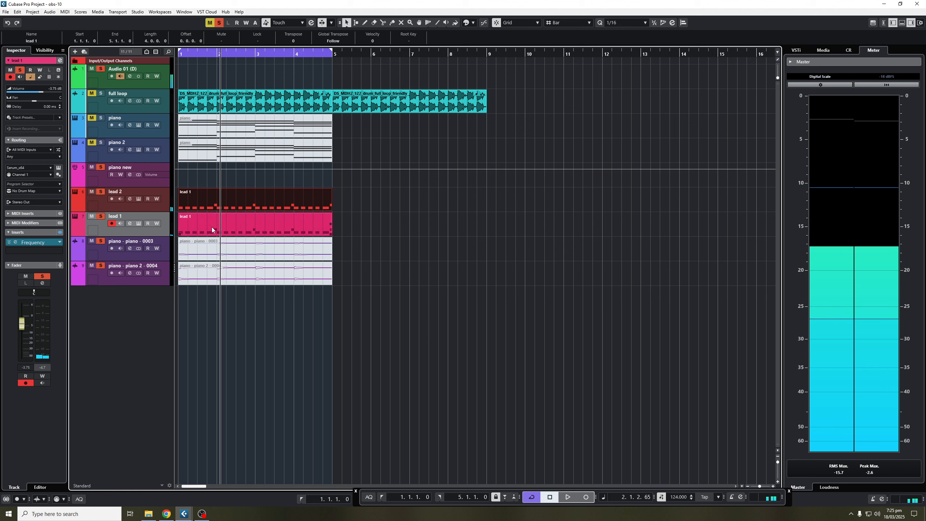
double_click(120, 191)
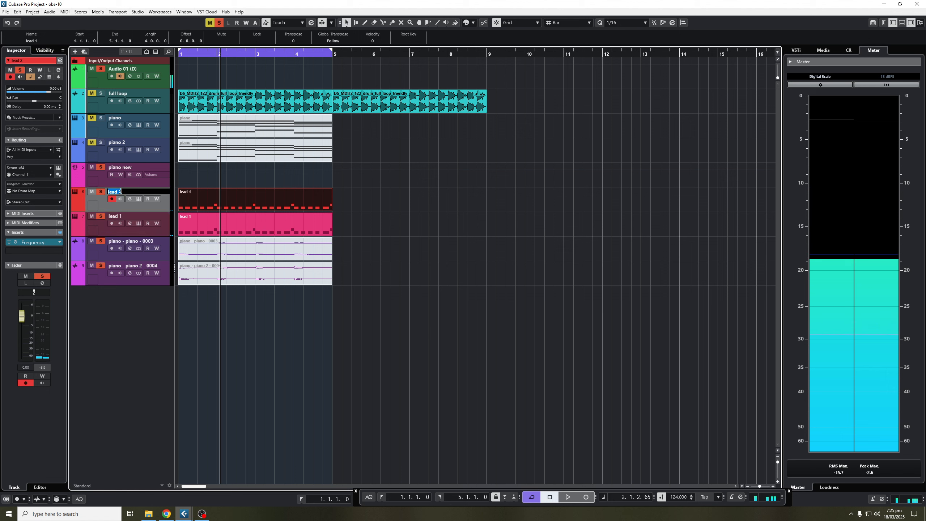
type("lead")
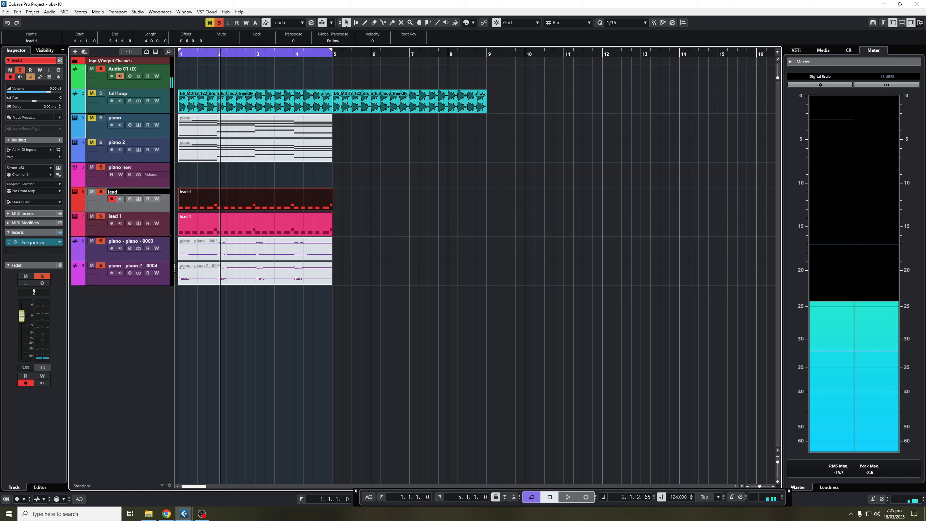
type(" main")
left_click(378, 227)
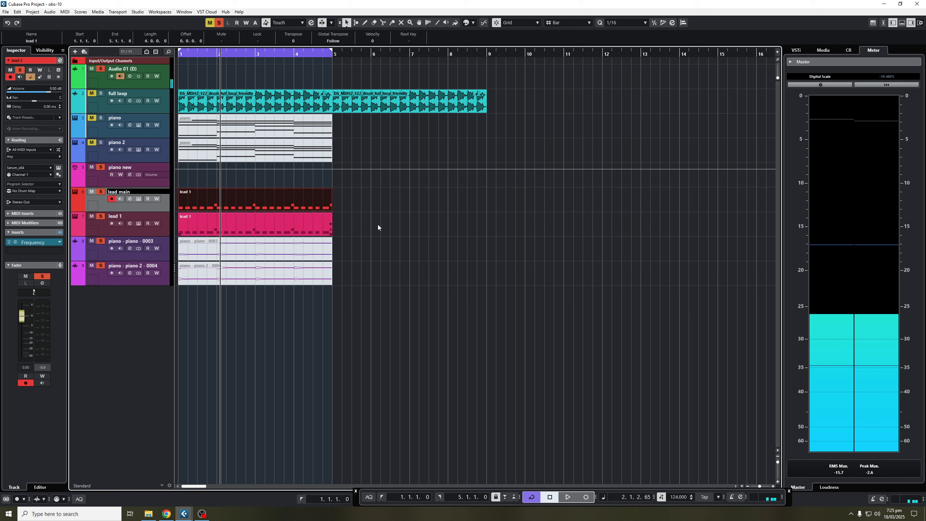
key("space")
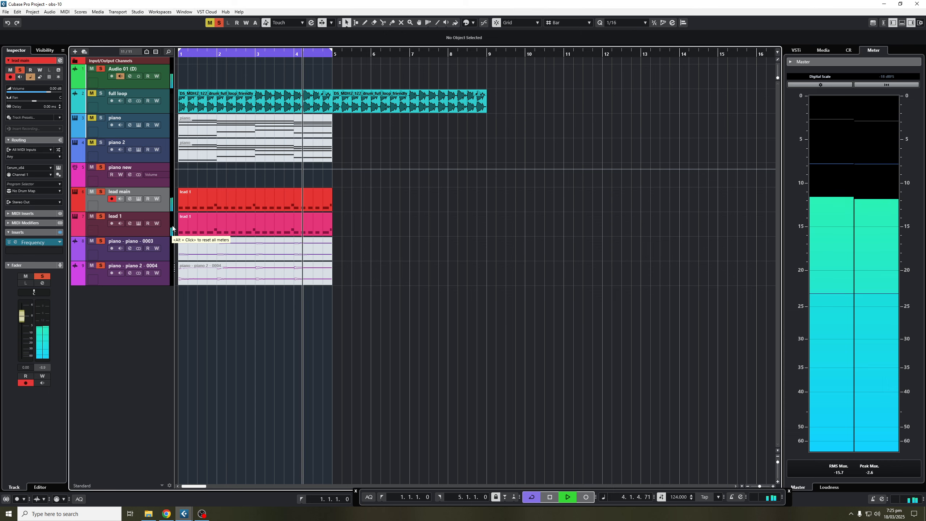
Export the lead 1 and lead main channels, without the pianos, as Wave mixdowns named "lead" placed on new audio tracks.
left_click(6, 13)
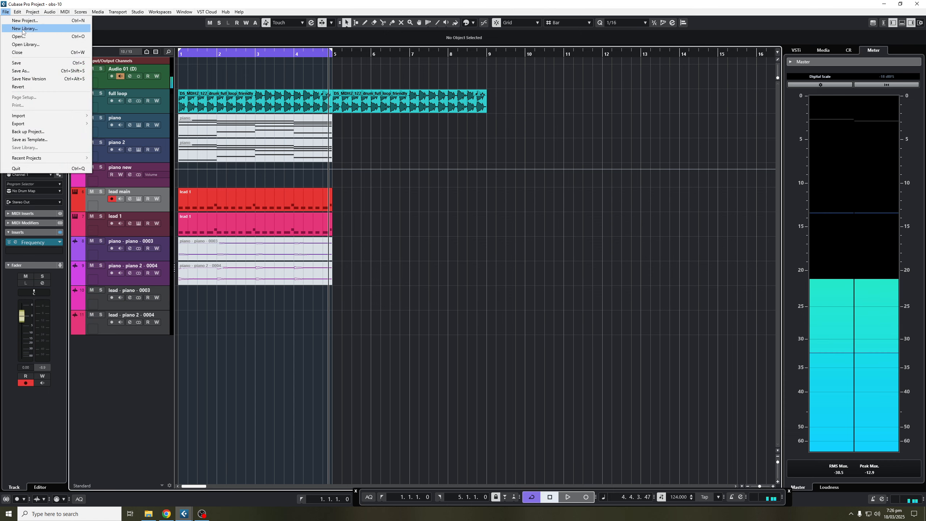
mouse_move(32, 123)
left_click(111, 124)
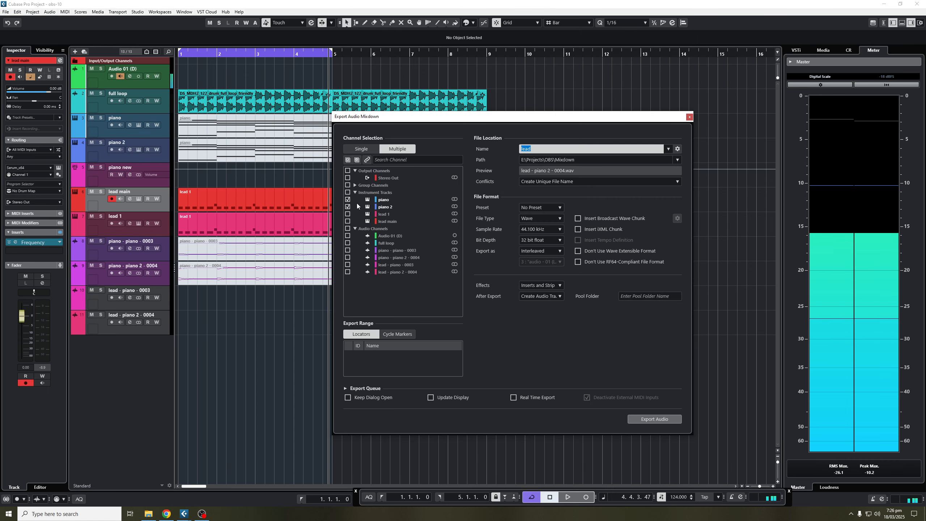
left_click(347, 199)
left_click(348, 214)
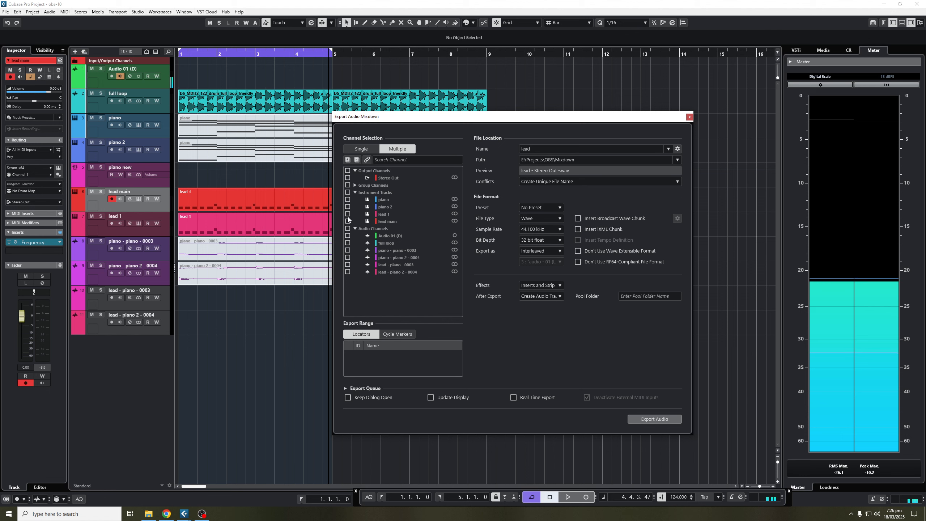
left_click(348, 221)
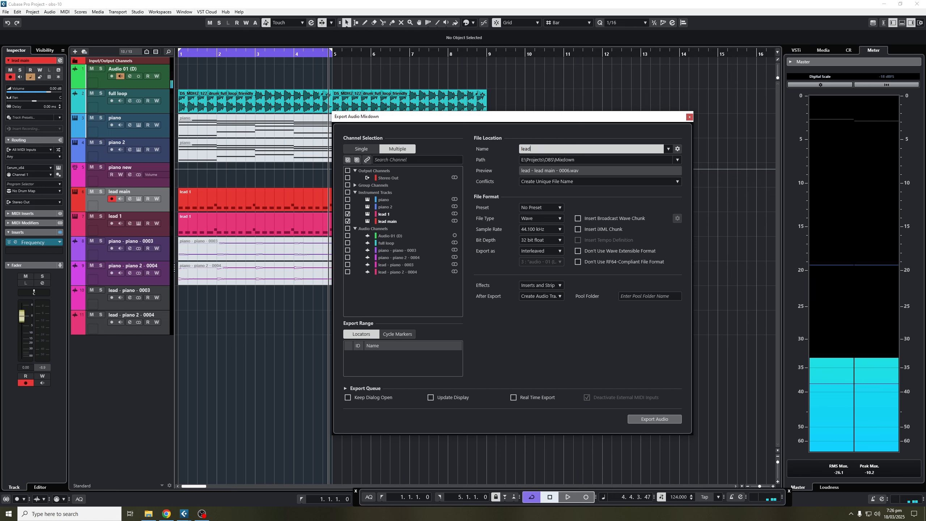
left_click(653, 420)
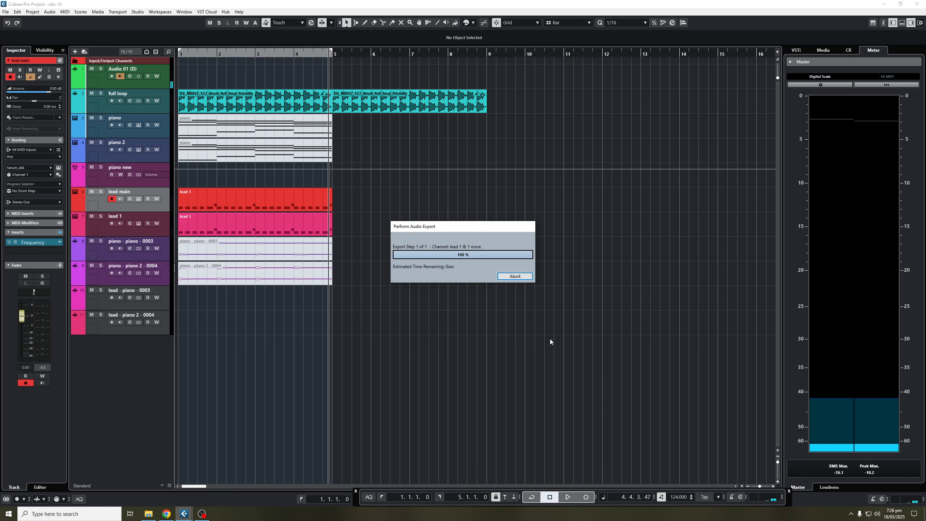
left_click(511, 309)
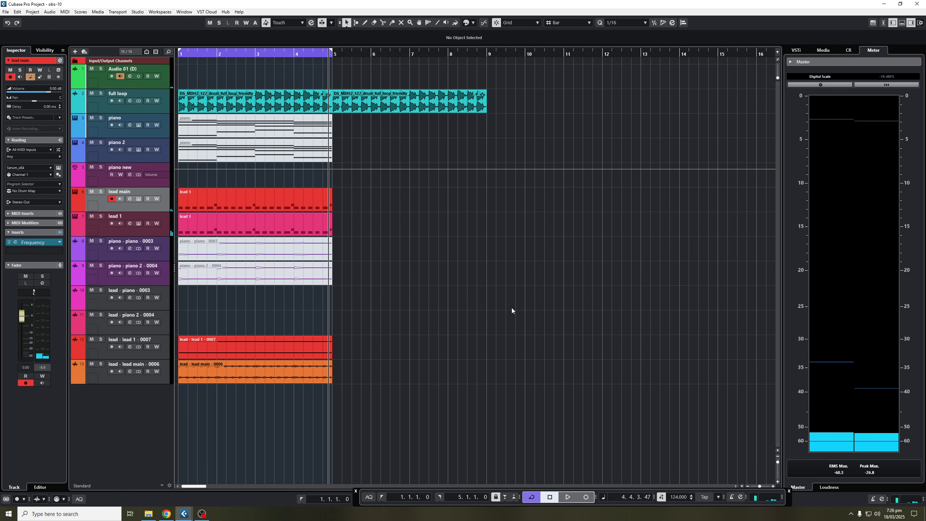
Delete the two empty tracks lead - piano - 0003 and lead - piano 2 - 0004, and select the exported lead 1 track.
left_click_drag(155, 359, 156, 395)
left_click(159, 319)
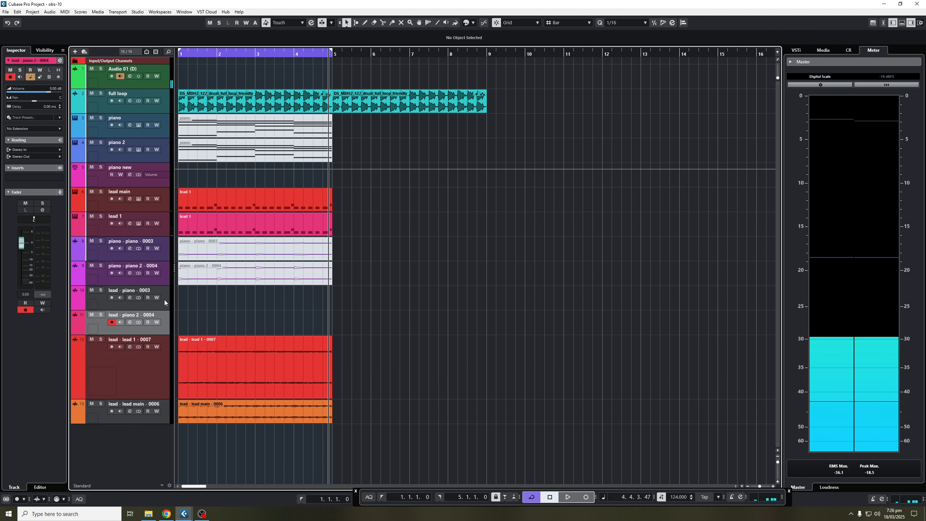
left_click(164, 300, "ctrl")
key("Delete")
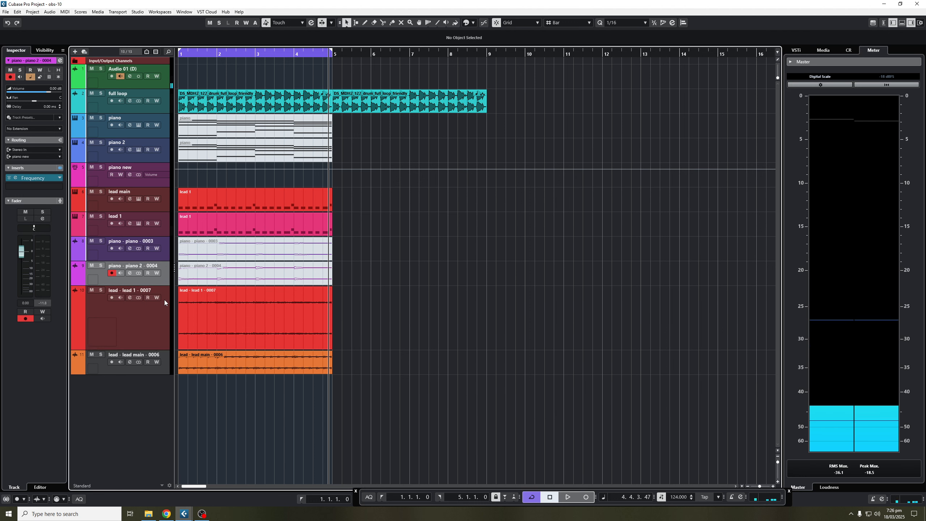
left_click(165, 307)
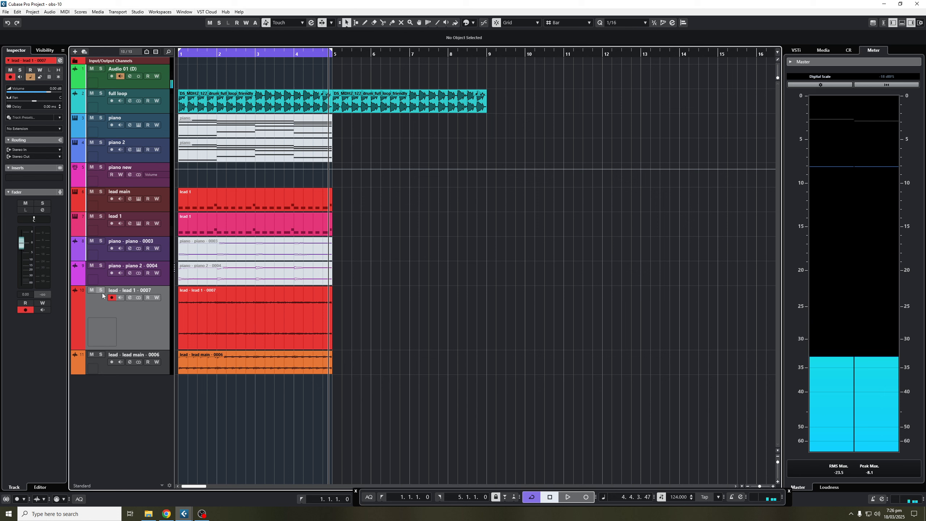
Mute the lead main and lead 1 MIDI clips and both drum loop clips with the Mute tool.
right_click(480, 215)
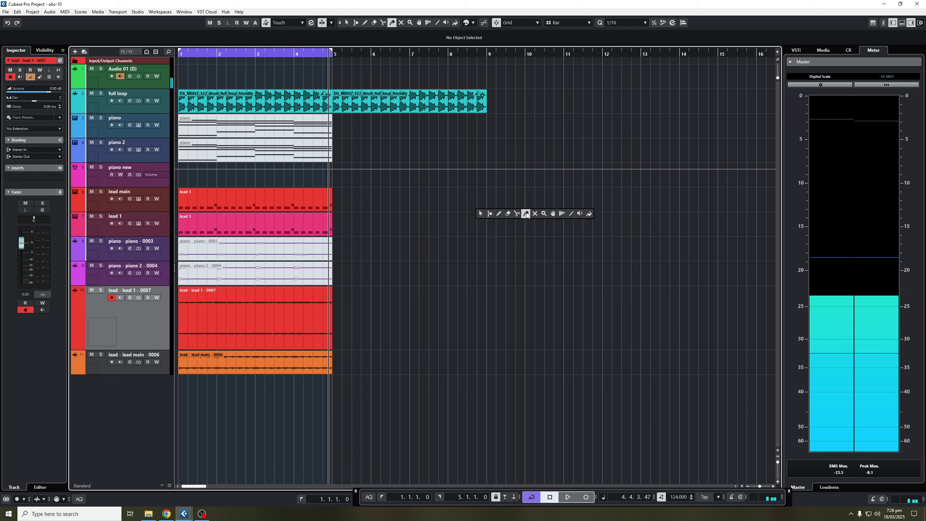
left_click(535, 214)
left_click_drag(406, 228, 292, 199)
left_click_drag(544, 85, 182, 106)
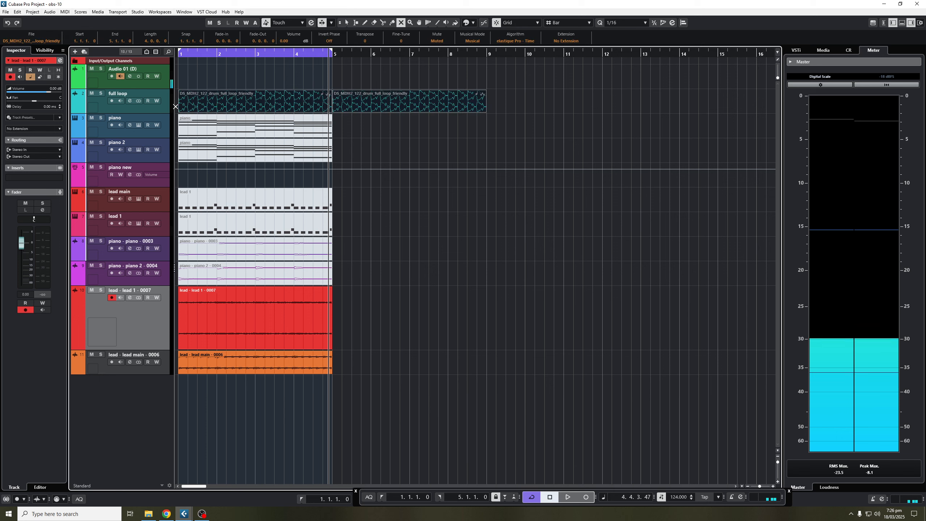
Mute the exported lead main track and its clip during playback, and reduce the exported lead 1 track's height.
key("space")
left_click(91, 354)
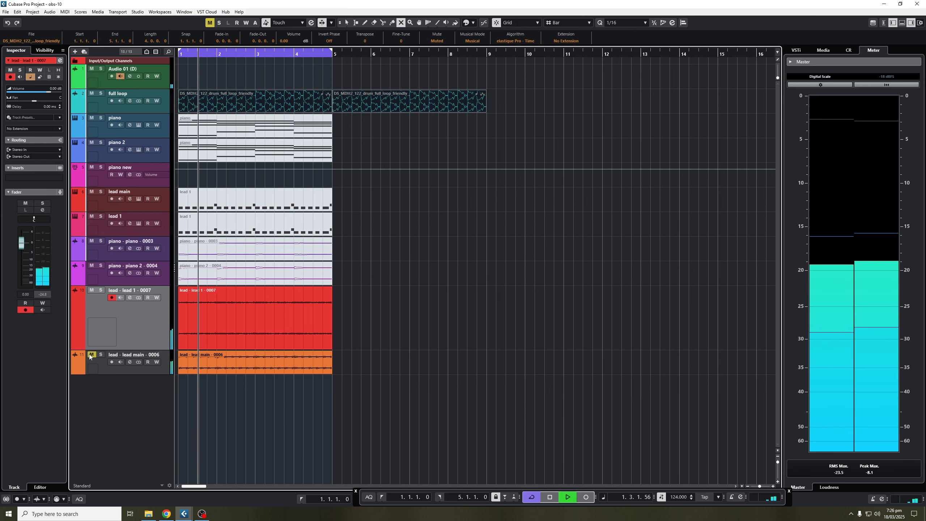
left_click(256, 365)
right_click(453, 313)
left_click(398, 313)
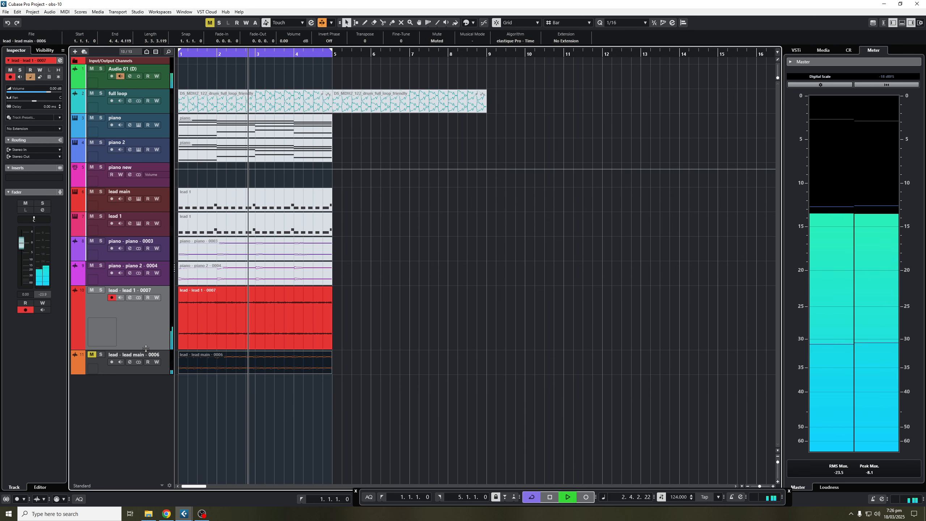
left_click_drag(146, 348, 155, 325)
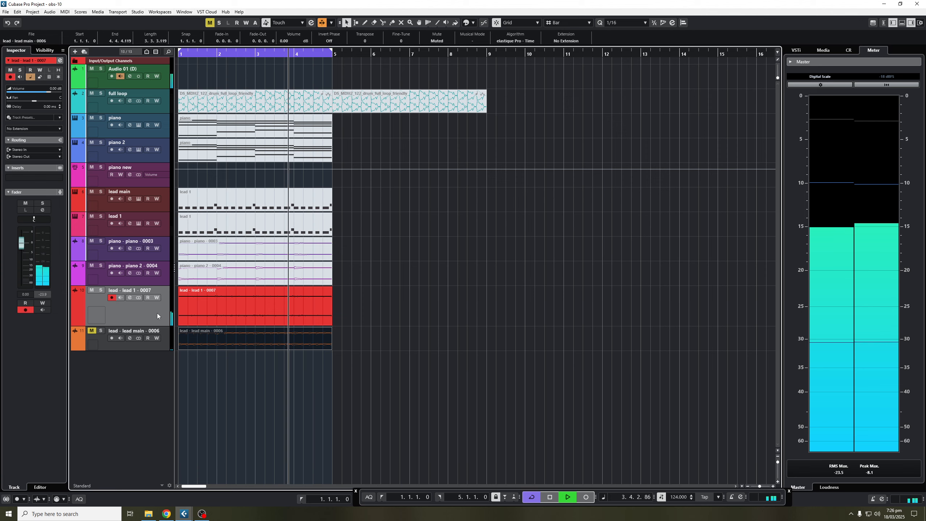
right_click(169, 356)
left_click(204, 271)
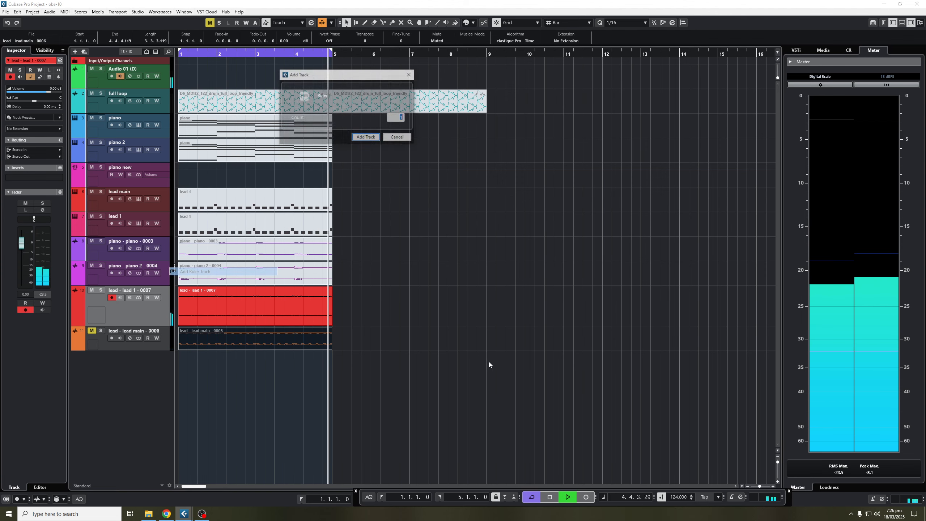
key("Escape")
Unmute the exported lead main clip and its track, and move the track above the exported lead 1 track.
right_click(450, 242)
left_click(483, 240)
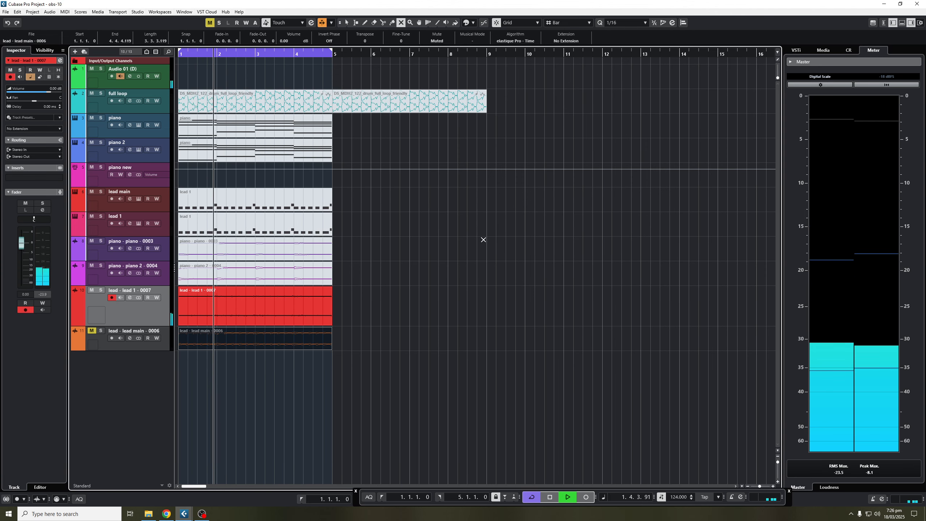
left_click(307, 339)
left_click(92, 331)
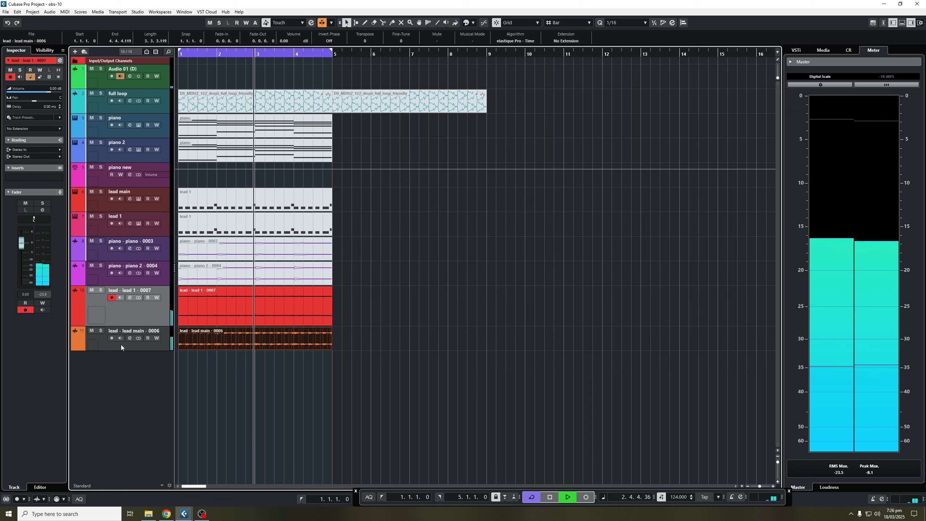
left_click_drag(120, 344, 128, 307)
left_click(428, 299)
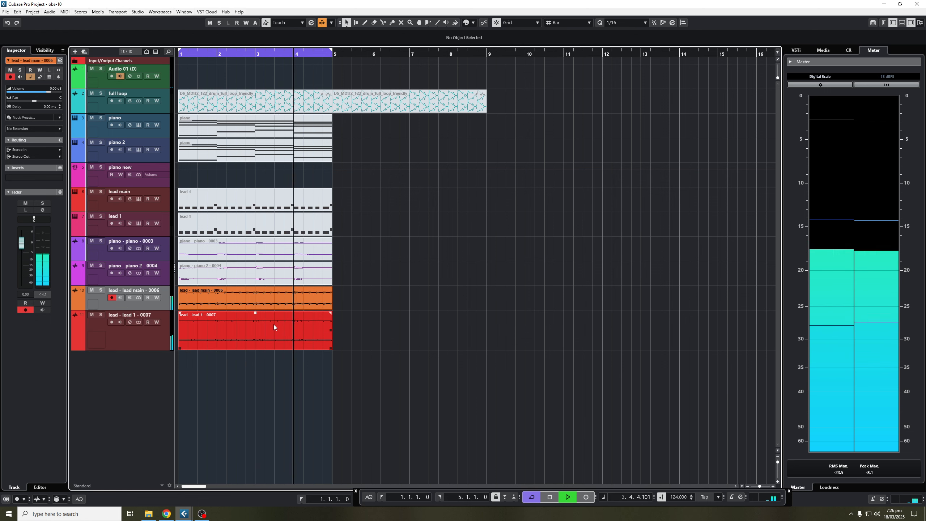
Add a stereo group track named "lead new" and place it above the exported lead main and lead 1 tracks.
right_click(146, 373)
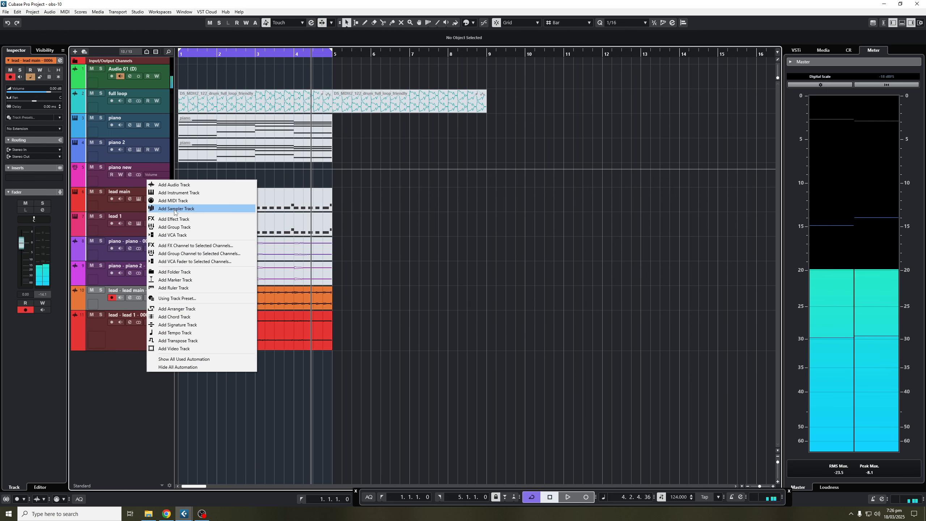
left_click(205, 229)
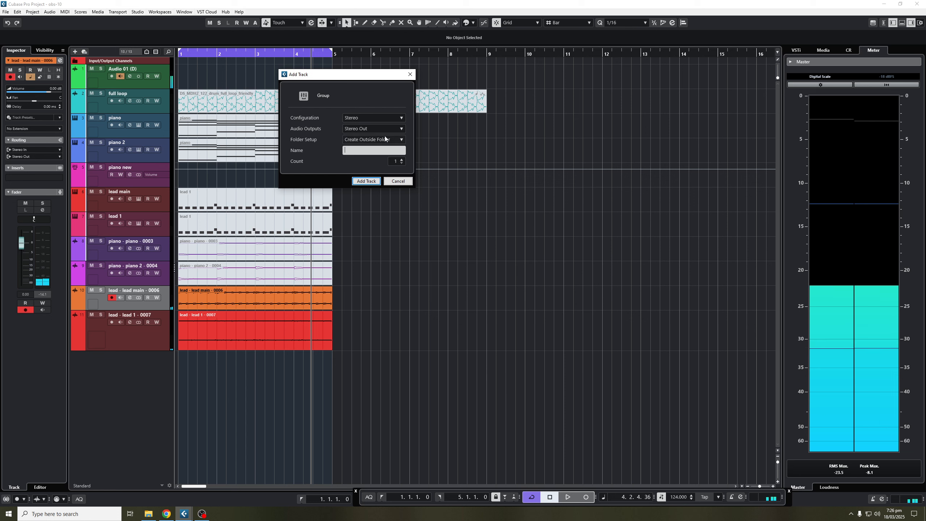
type("lead ne")
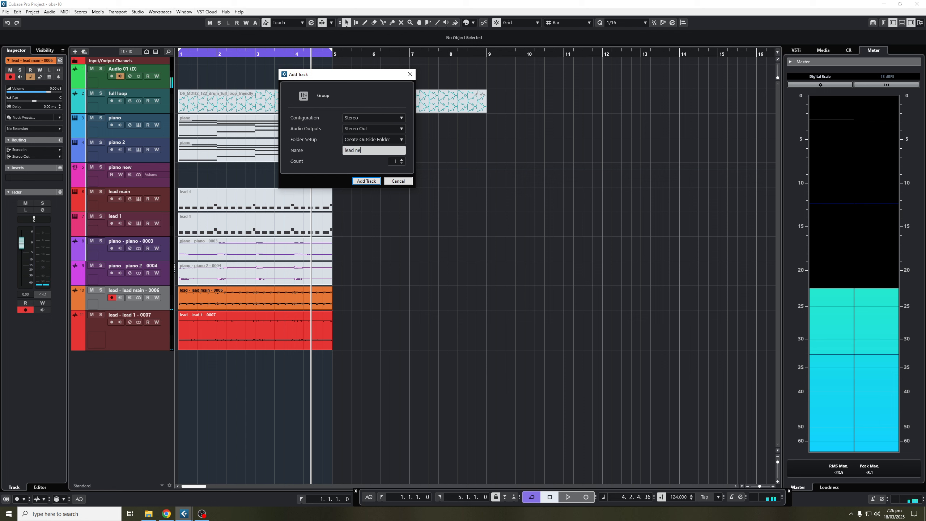
type("w")
left_click(371, 180)
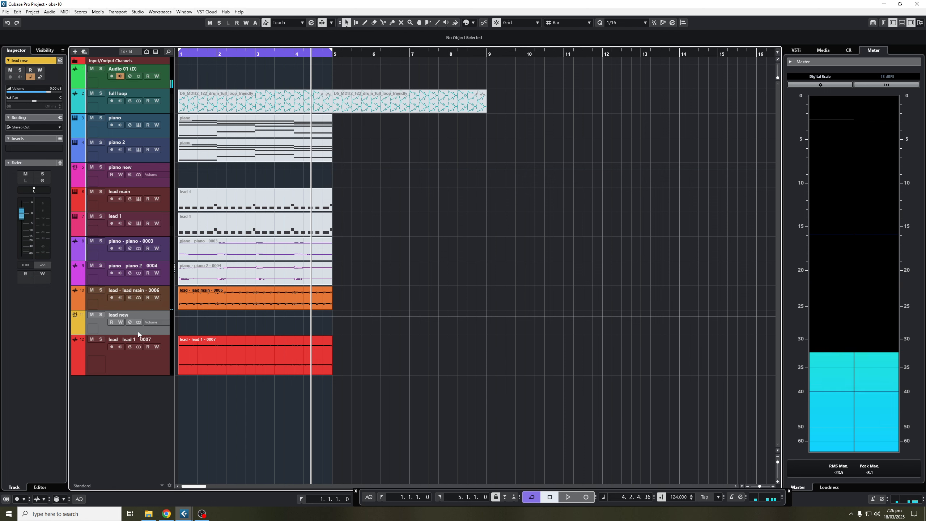
left_click_drag(145, 329, 146, 302)
Route the outputs of the exported lead main and lead 1 tracks to the lead new group and start playback.
left_click(158, 331)
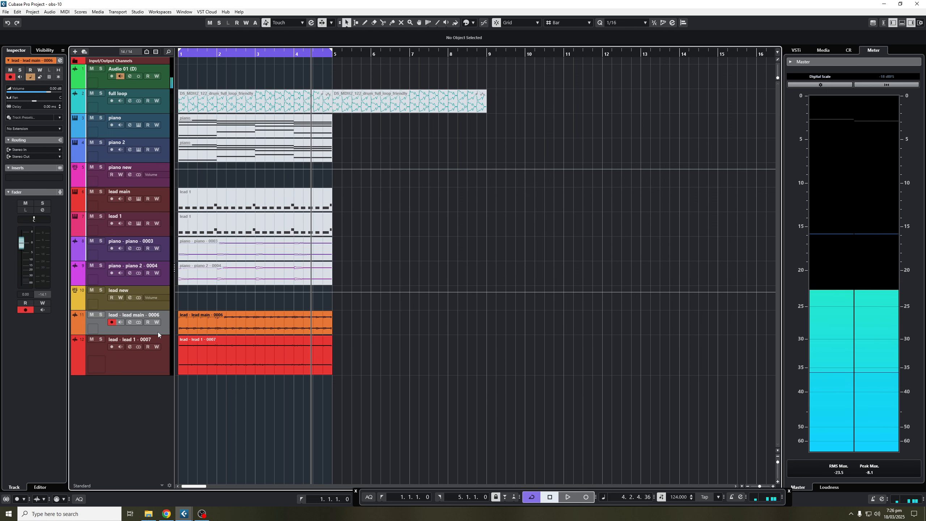
left_click(164, 366, "shift")
left_click(33, 156)
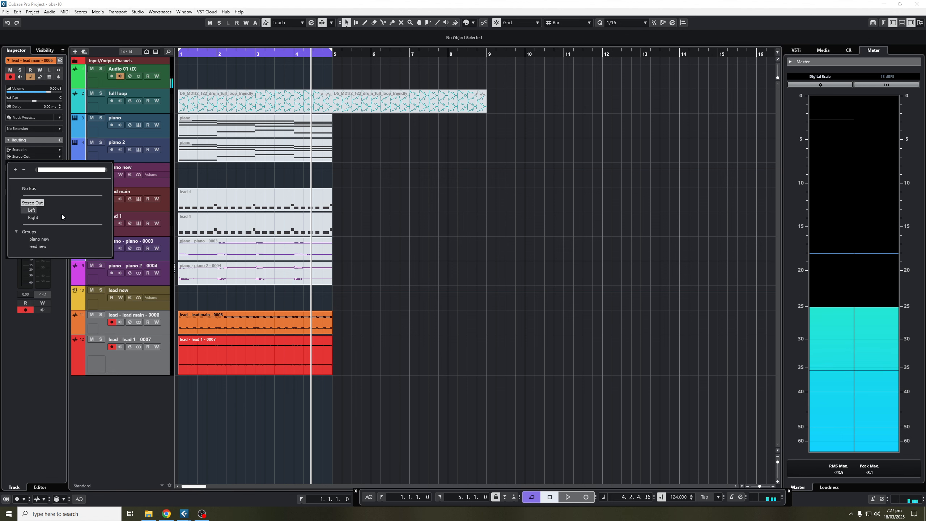
left_click(38, 246)
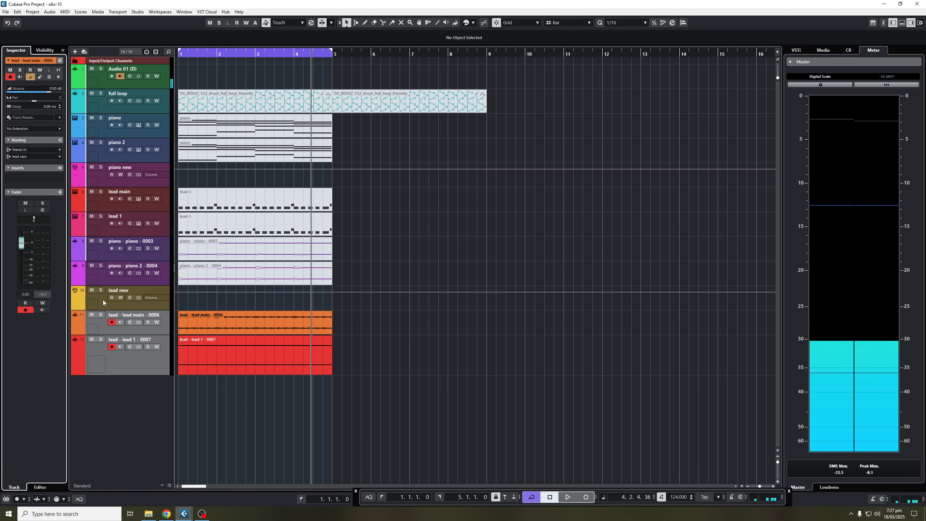
key("space")
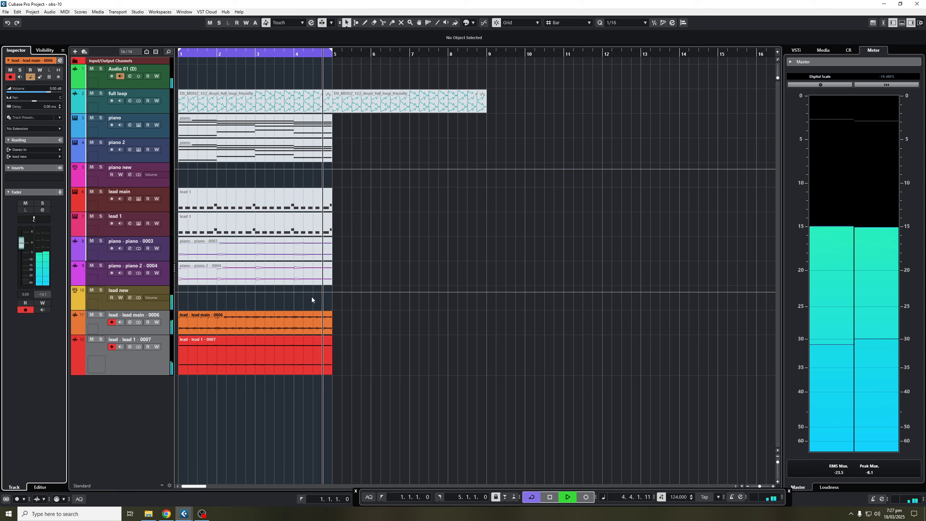
Insert Solid Bus Comp on the lead new group, adjust its Threshold to compress the leads, and close the channel settings.
left_click(130, 298)
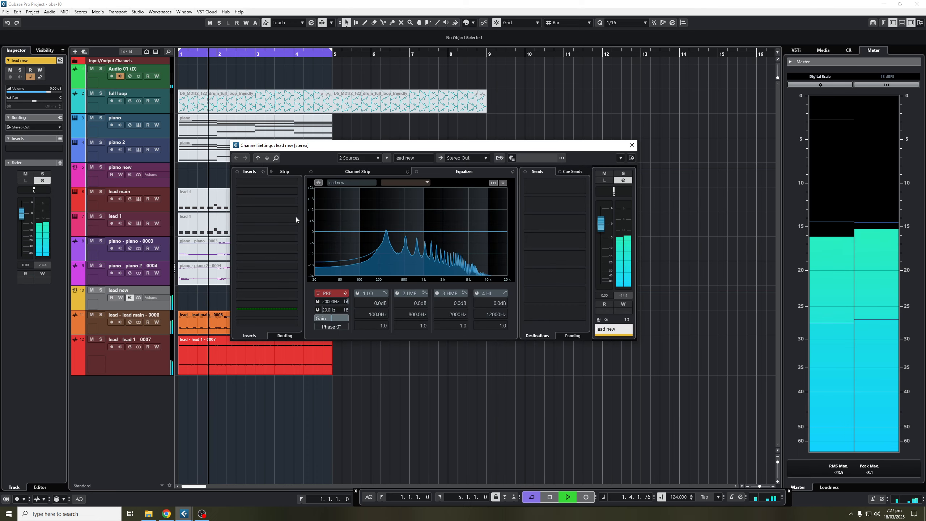
left_click(263, 182)
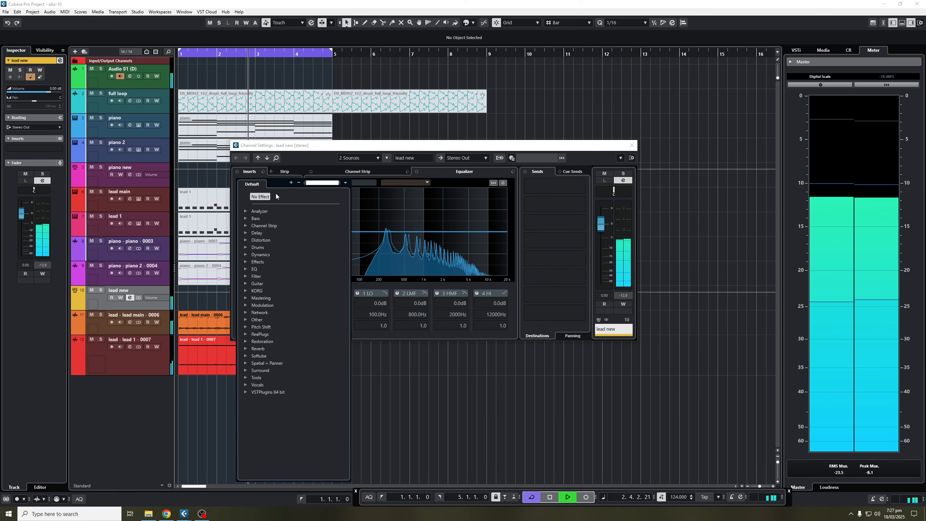
type("soli")
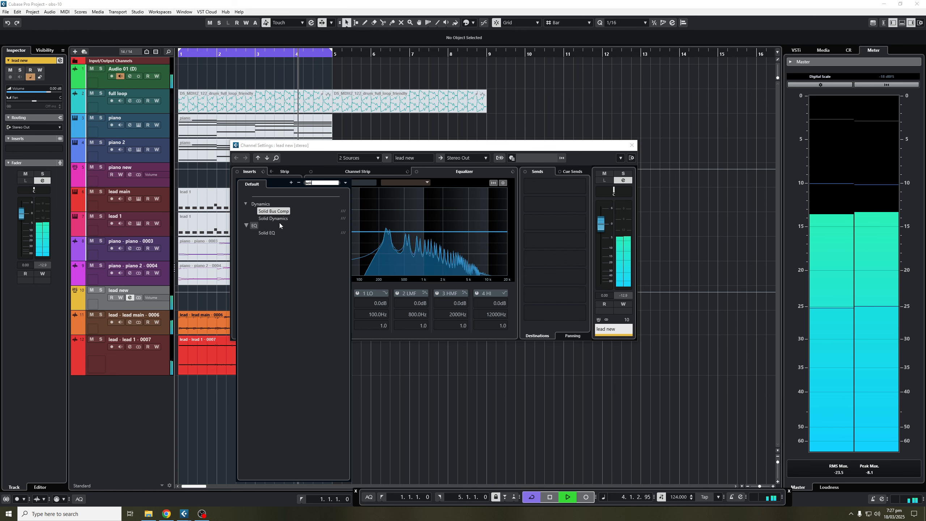
left_click(274, 210)
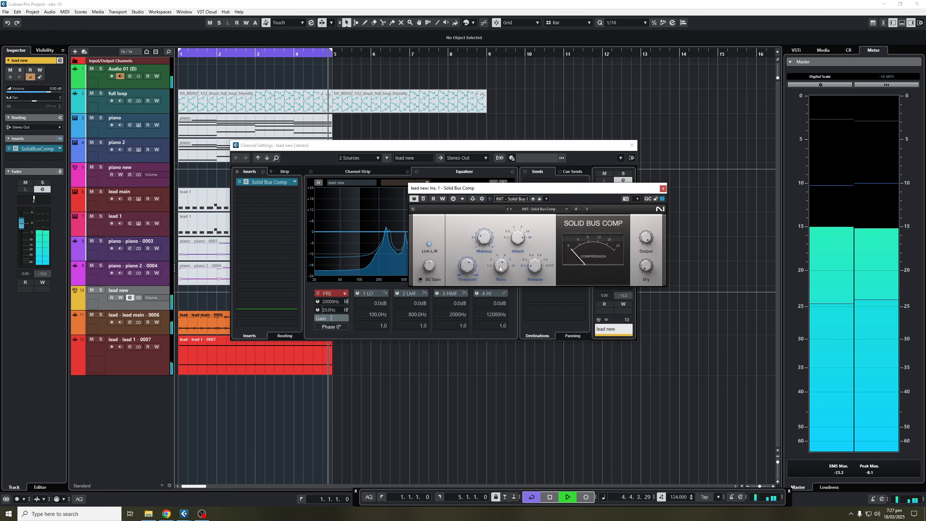
left_click_drag(466, 268, 462, 271)
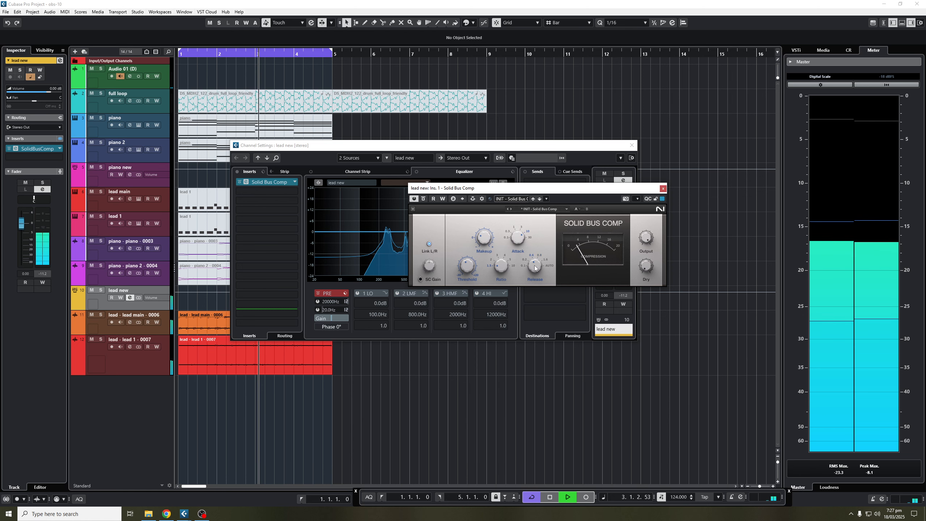
left_click(662, 188)
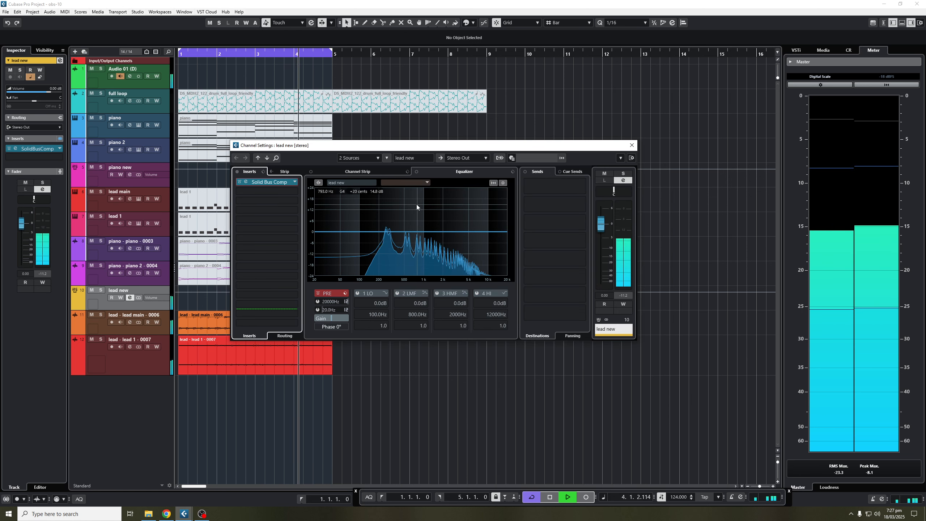
left_click(632, 145)
Unmute both drum loop clips on the full loop track with the Mute tool and return to the selection tool.
right_click(433, 140)
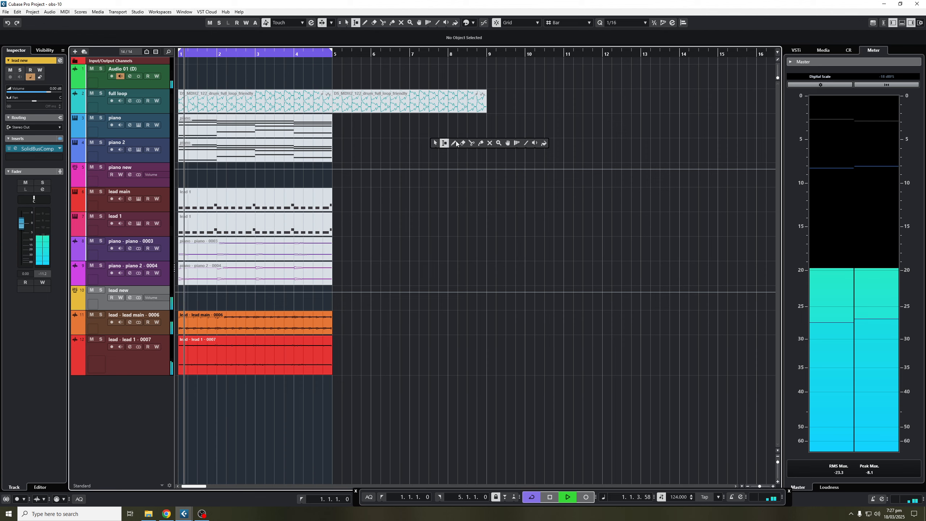
left_click(490, 143)
left_click_drag(533, 99, 305, 103)
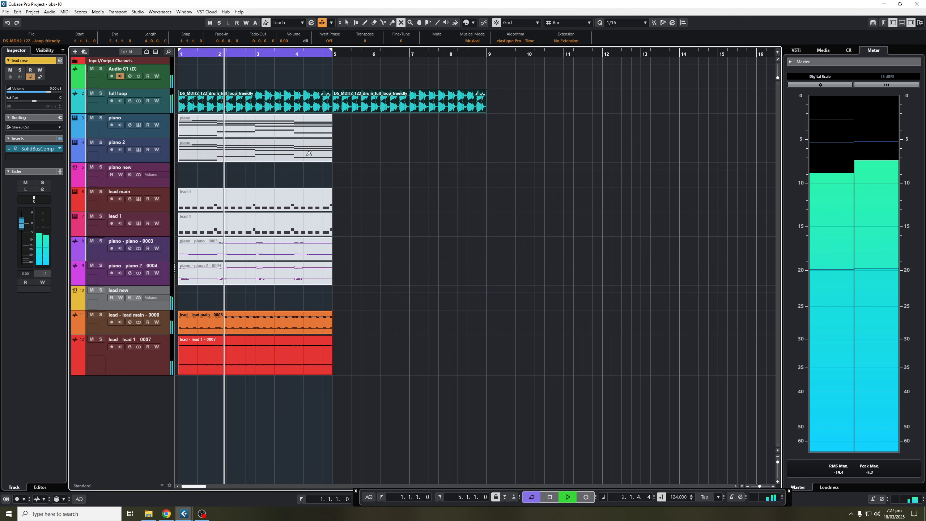
key("1")
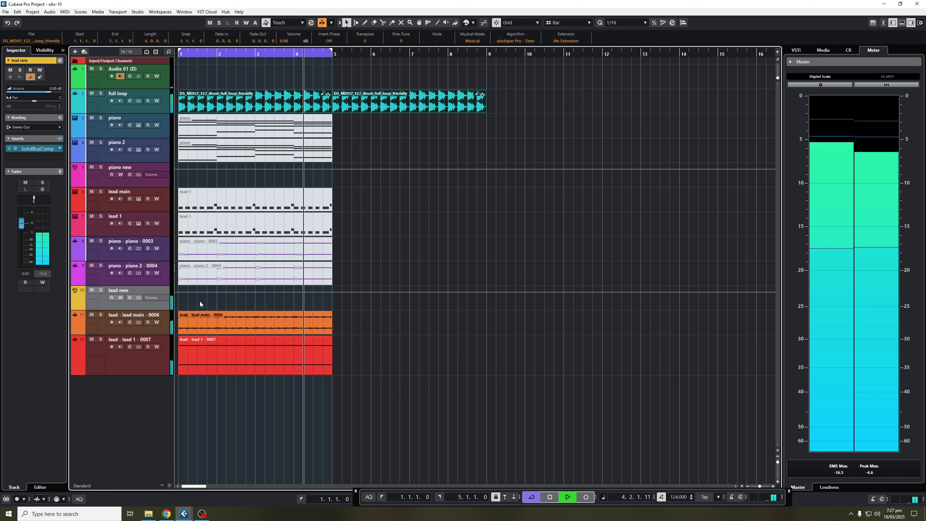
Bypass Solid Bus Comp in lead new's second insert slot, load Dirt from the Favourites collection into the first slot, and resume playback.
left_click(130, 297)
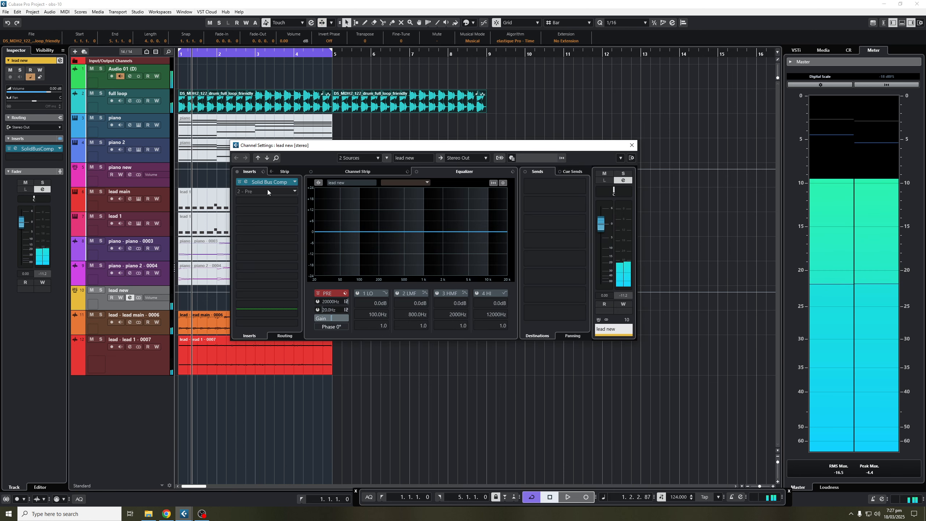
left_click_drag(268, 183, 270, 190)
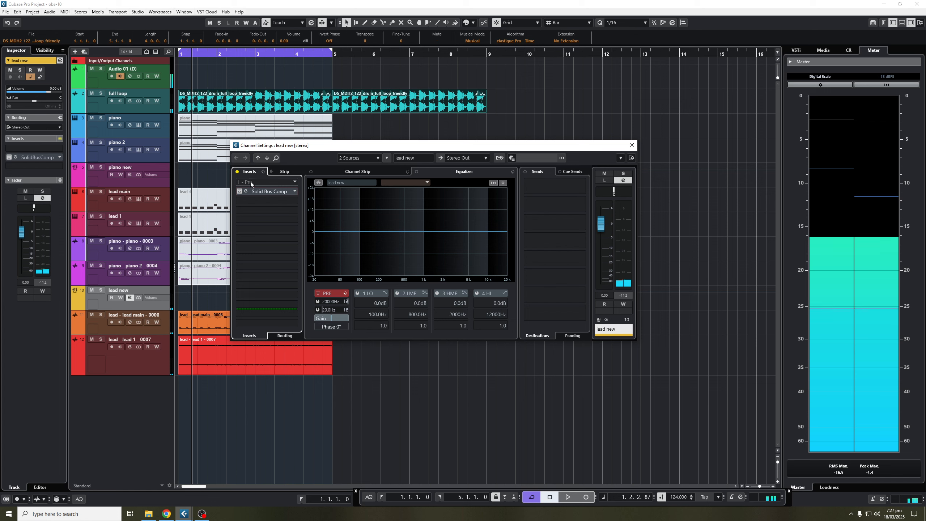
left_click(250, 182)
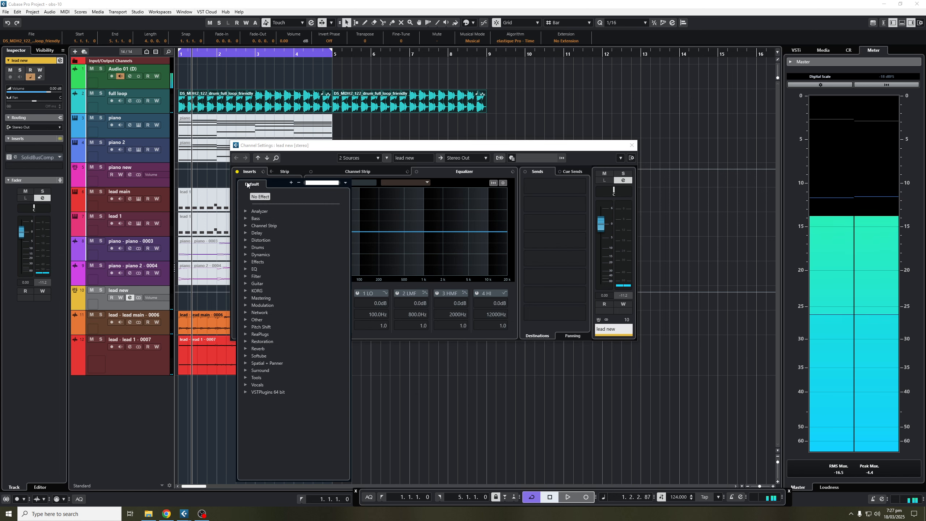
left_click(344, 182)
left_click(320, 215)
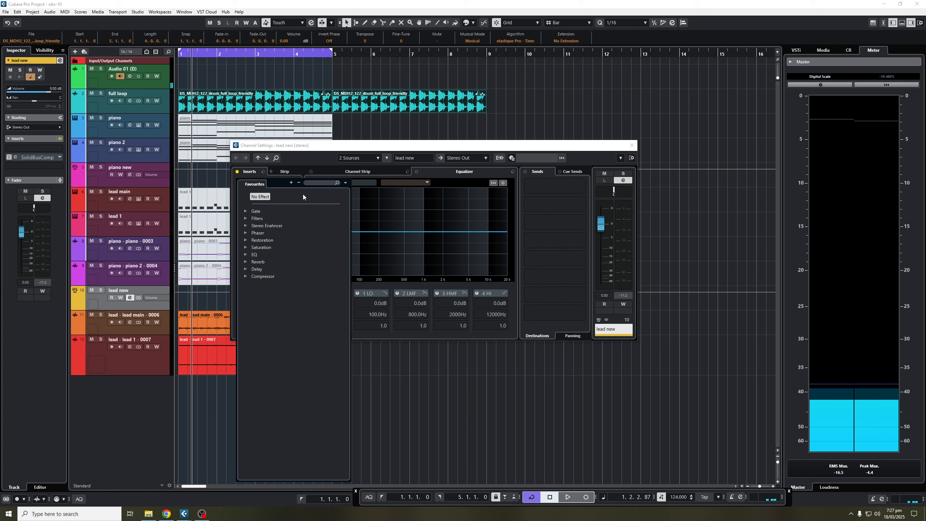
type("dirt")
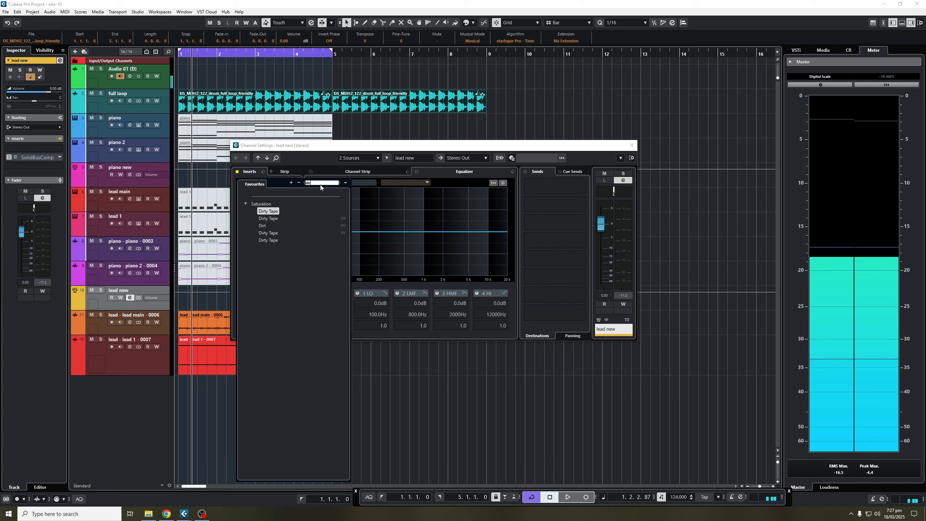
left_click(264, 225)
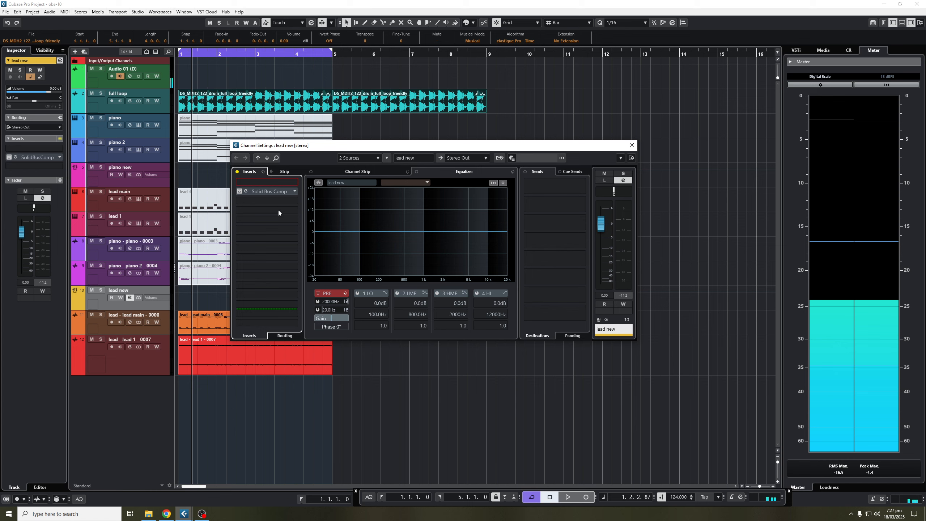
key("space")
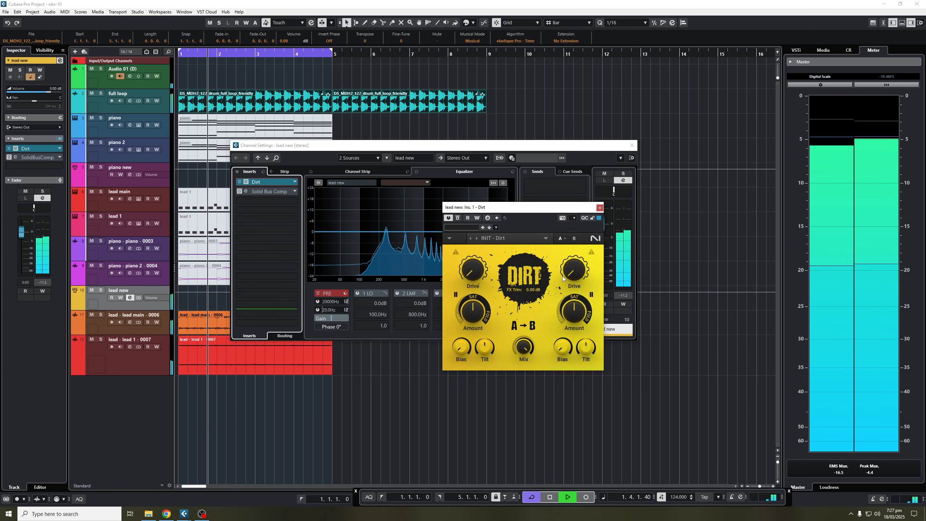
Mute the full loop track, set Dirt's stage B Drive to about 29.5%, and raise stage B's Amount to at least 84.5%.
left_click(91, 93)
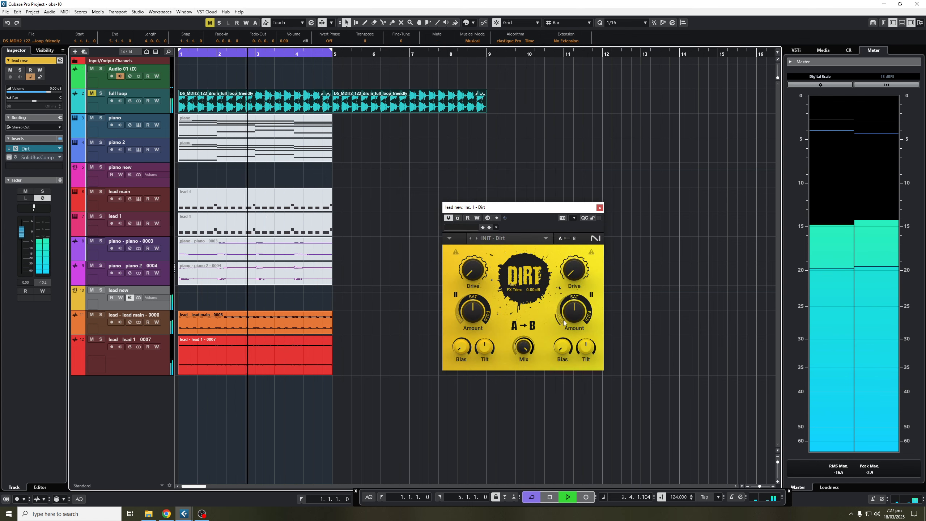
left_click_drag(573, 272, 573, 251)
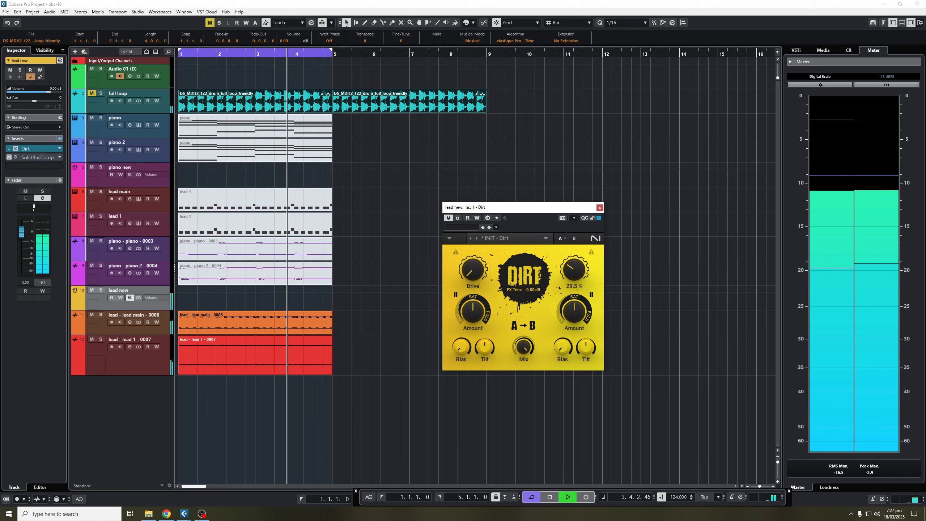
left_click_drag(575, 312, 574, 292)
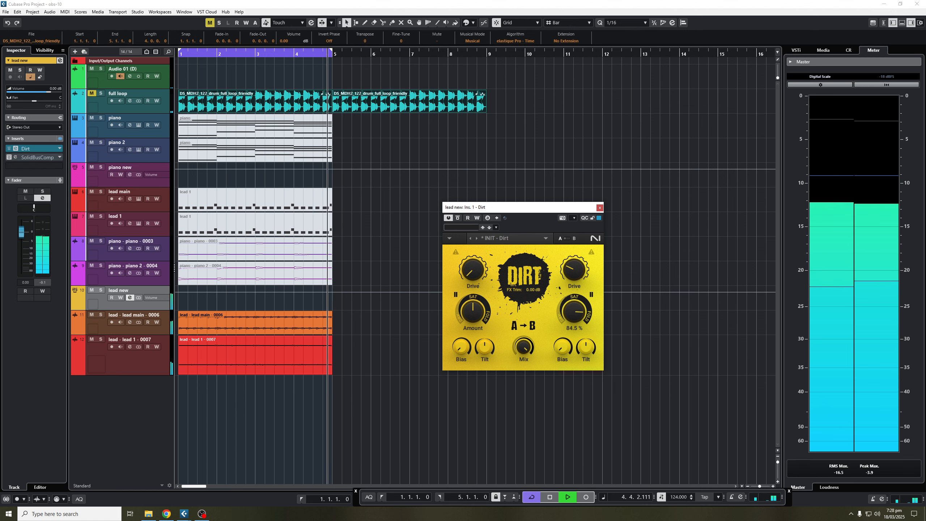
Set Dirt's stage A Bias to about 58%, raise stage A's Amount, try different Mix levels, and close the plug-in.
left_click_drag(461, 346, 461, 370)
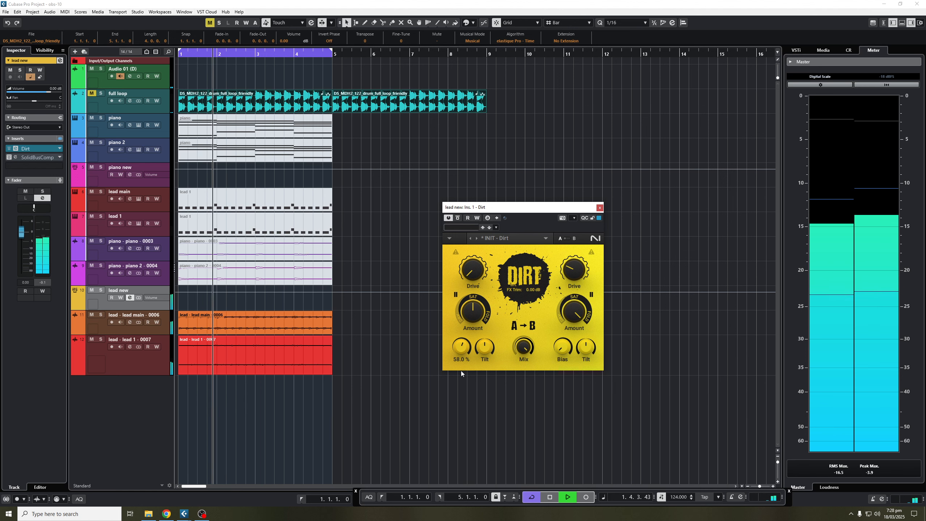
left_click_drag(473, 270, 472, 310)
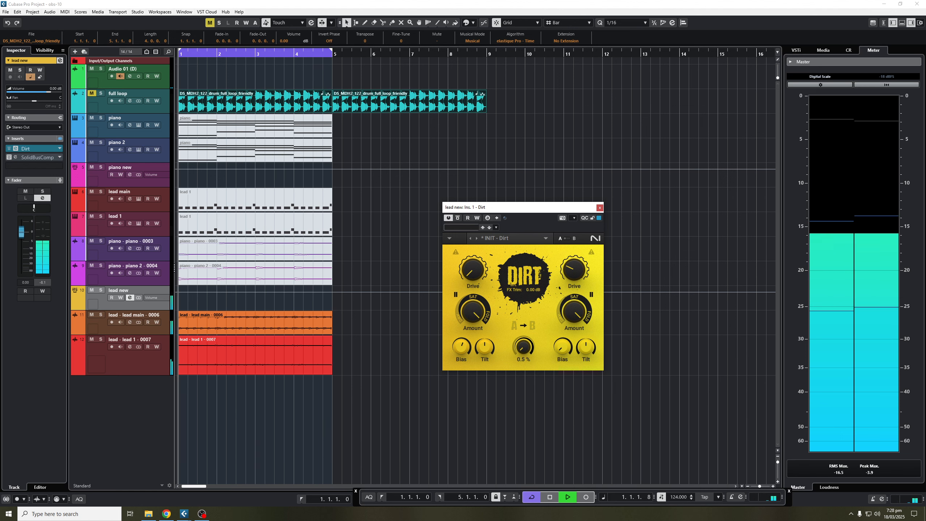
left_click_drag(523, 347, 524, 351)
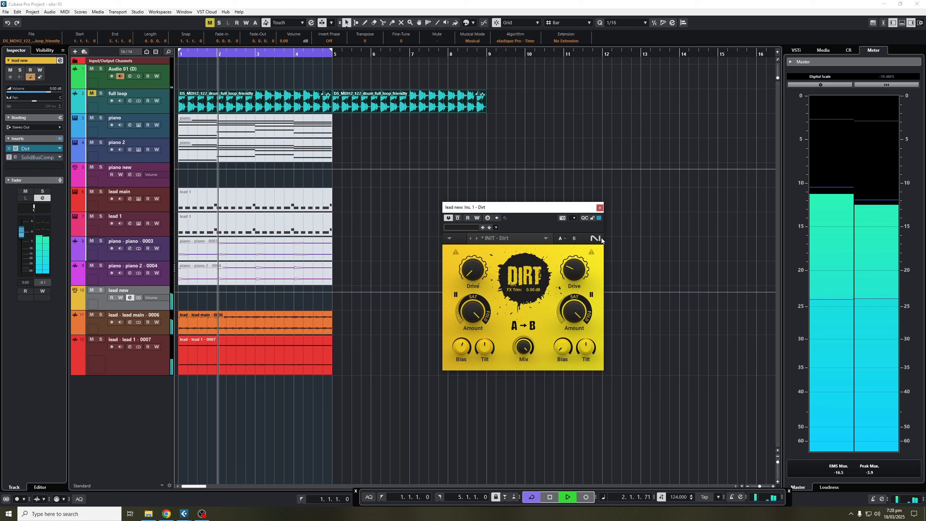
left_click(602, 209)
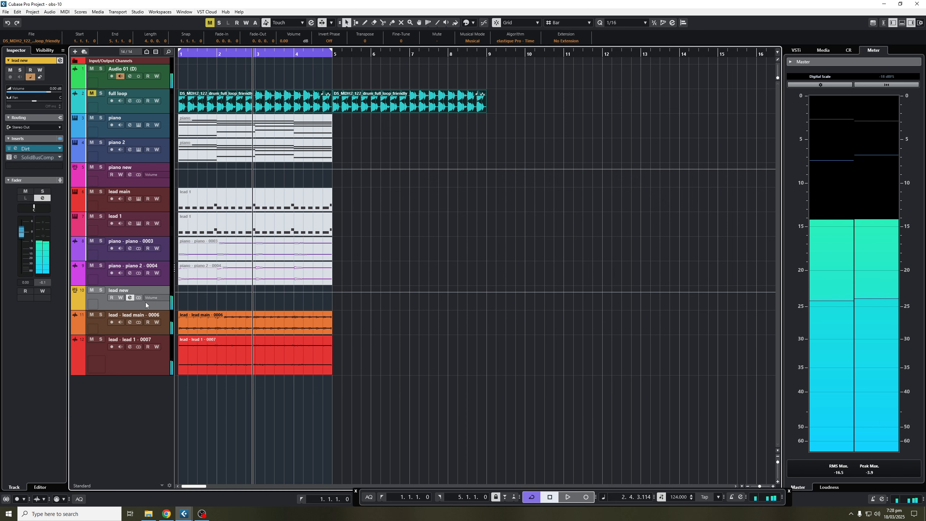
Reactivate Solid Bus Comp in lead new's second insert slot, then close the plug-in and the track's channel settings.
left_click(129, 298)
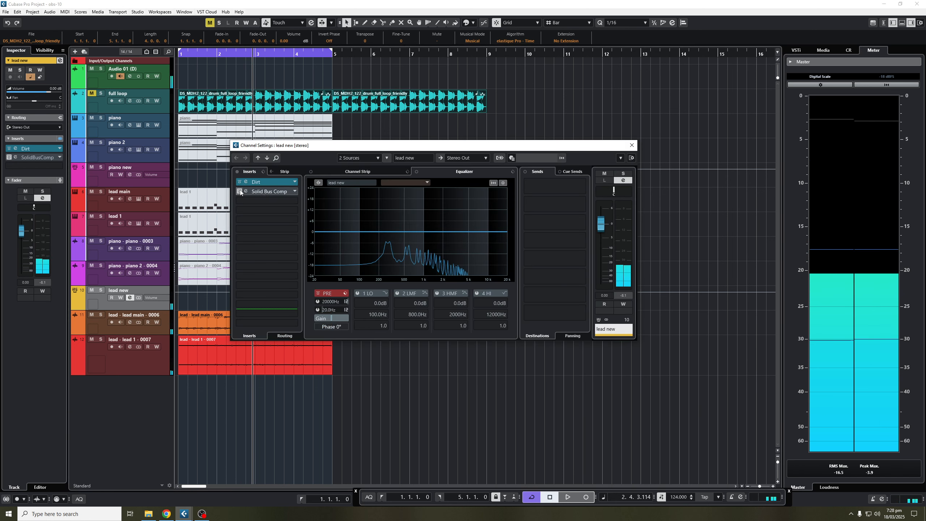
left_click(241, 192)
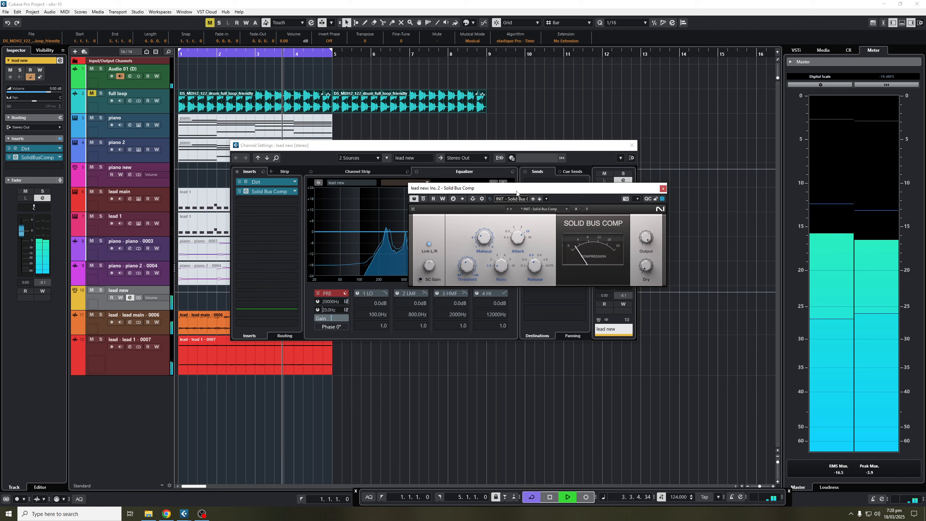
left_click(662, 188)
left_click(632, 144)
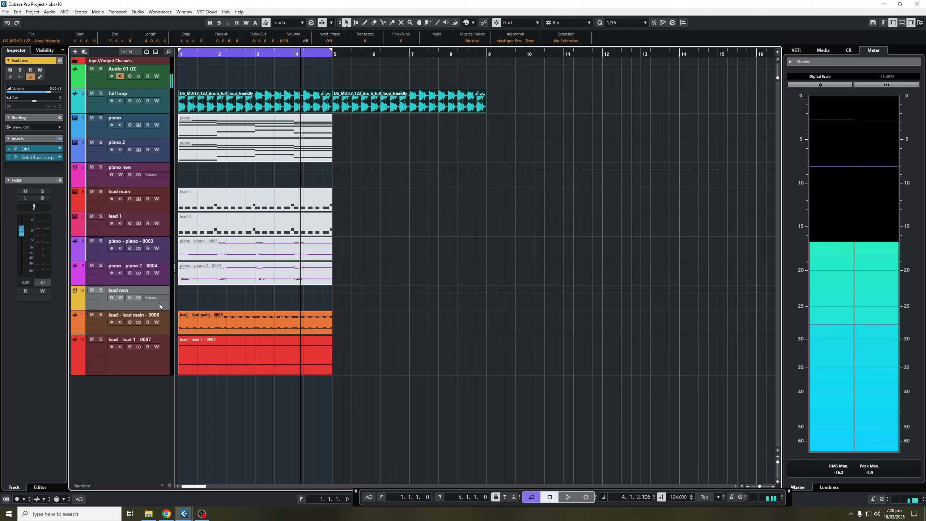
left_click(225, 323)
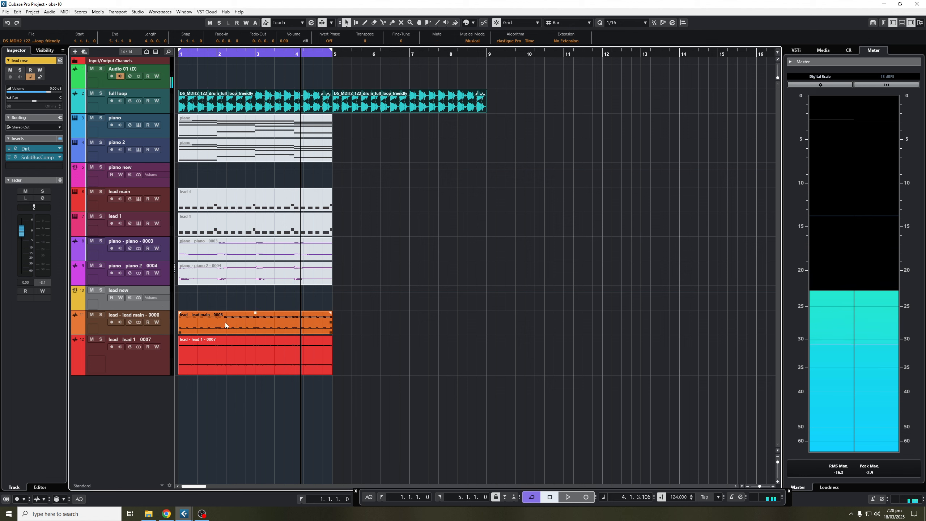
left_click(231, 343)
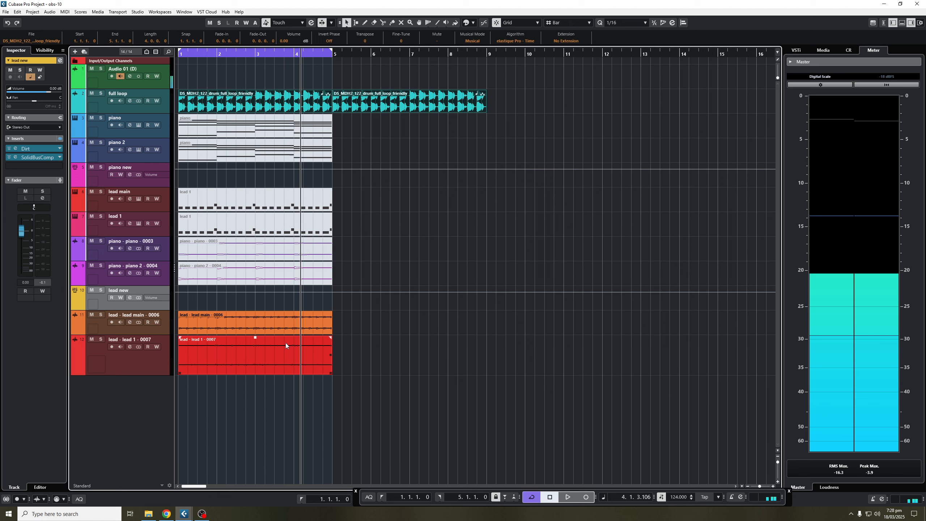
left_click(373, 358)
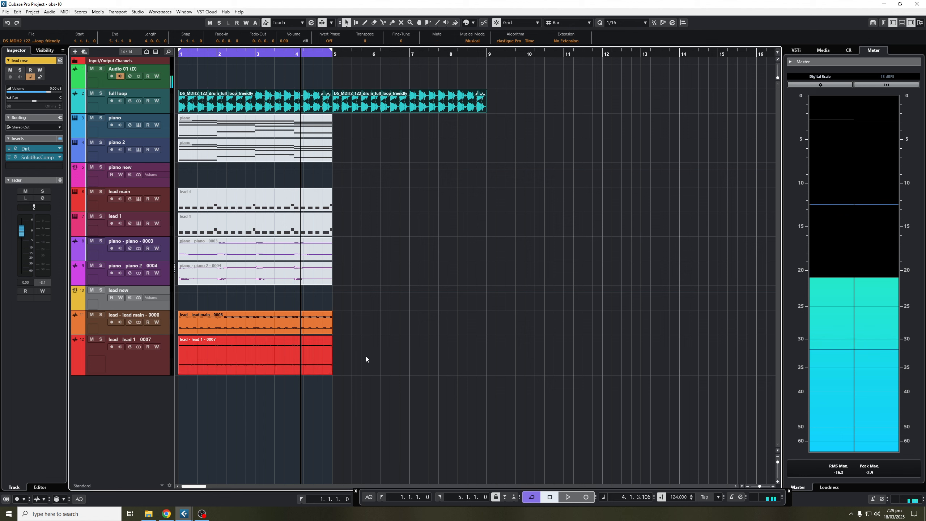